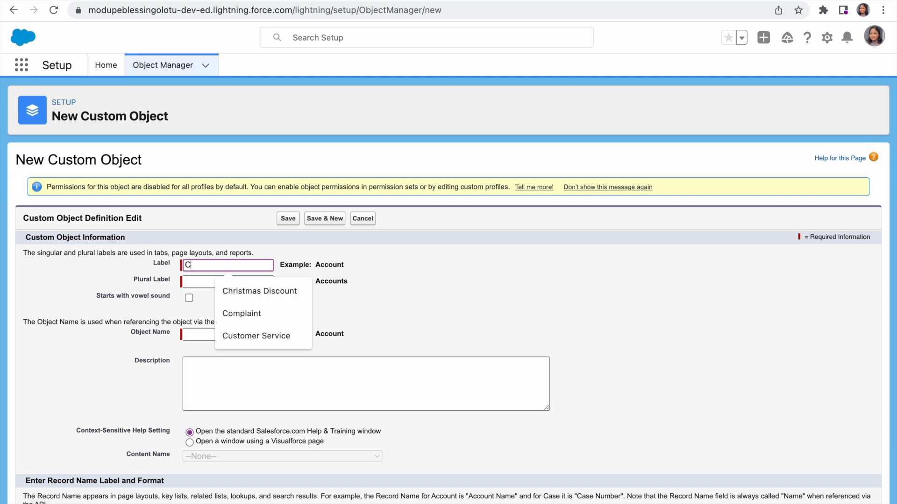
# - Label the new custom object Complaint, with the plural label Complaints
pyautogui.write('omplai')
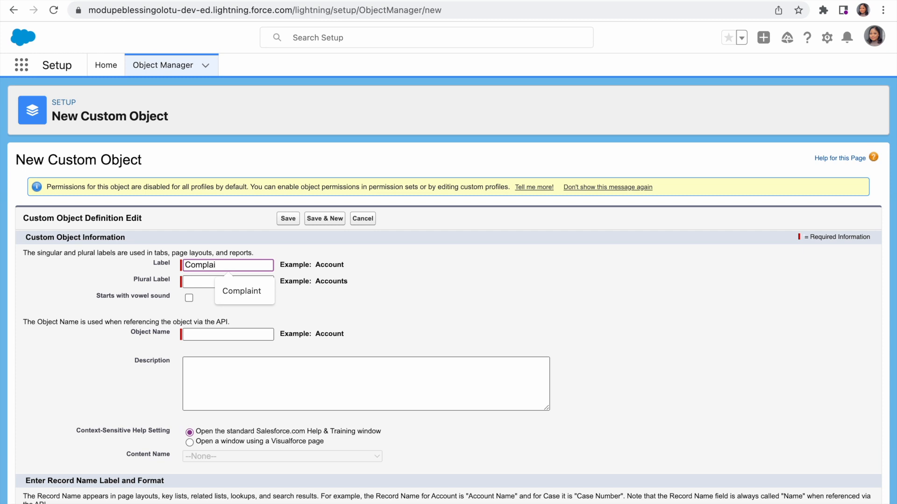
pyautogui.click(235, 290)
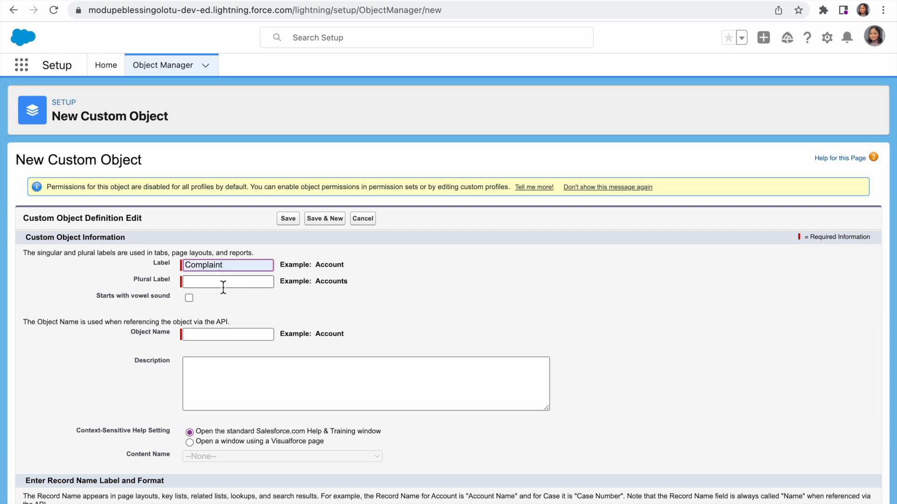
pyautogui.click(223, 285)
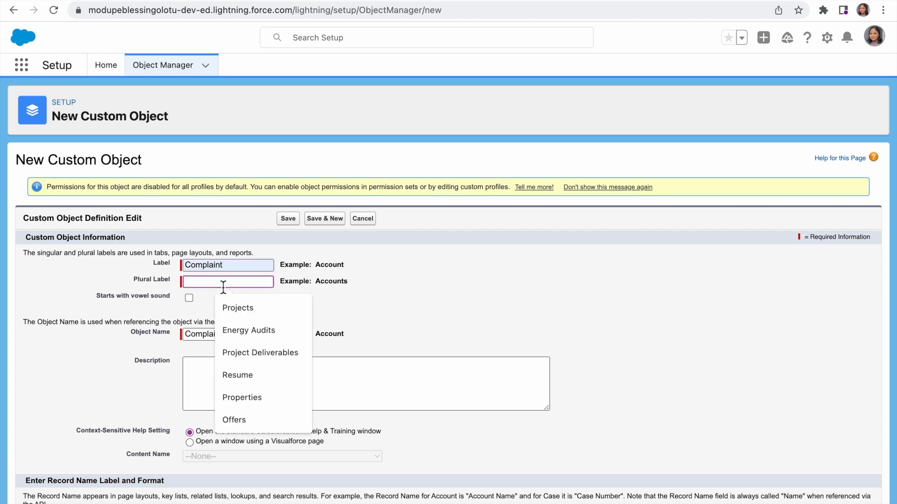
pyautogui.write('Com')
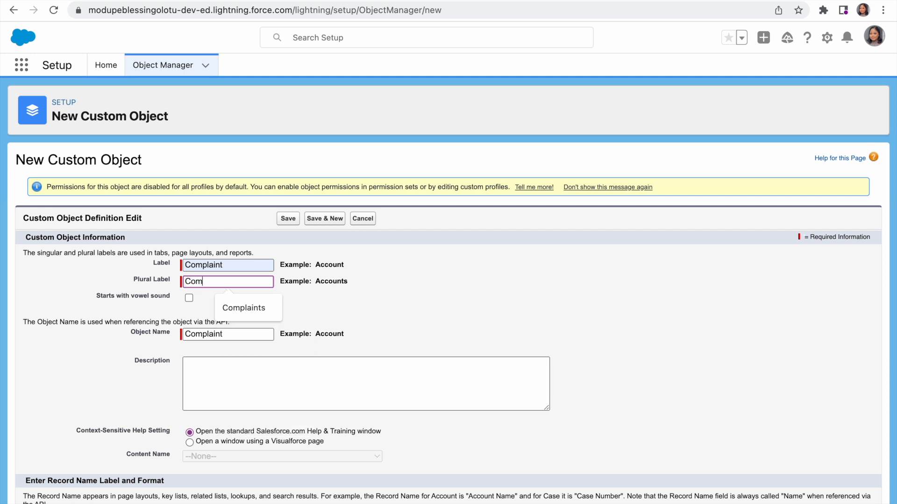
pyautogui.write('plaints')
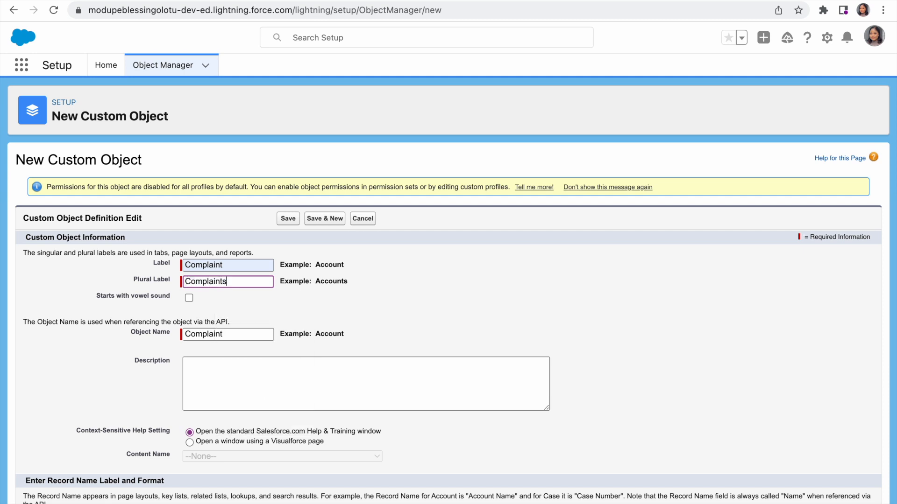
# - Allow reports, activities, field history tracking and Chatter groups for the Complaint object, keep it Deployed, and save it
pyautogui.scroll(-3, 216, 387)
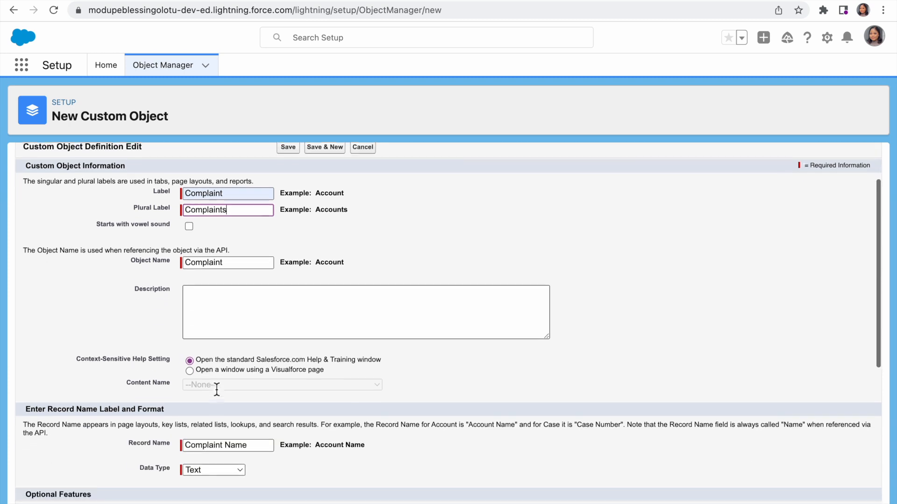
pyautogui.scroll(-5, 212, 436)
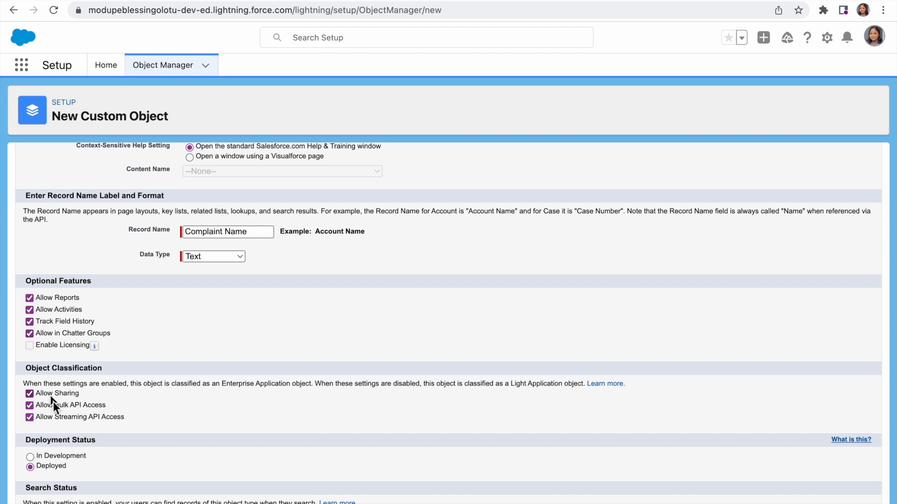
pyautogui.scroll(-2, 50, 452)
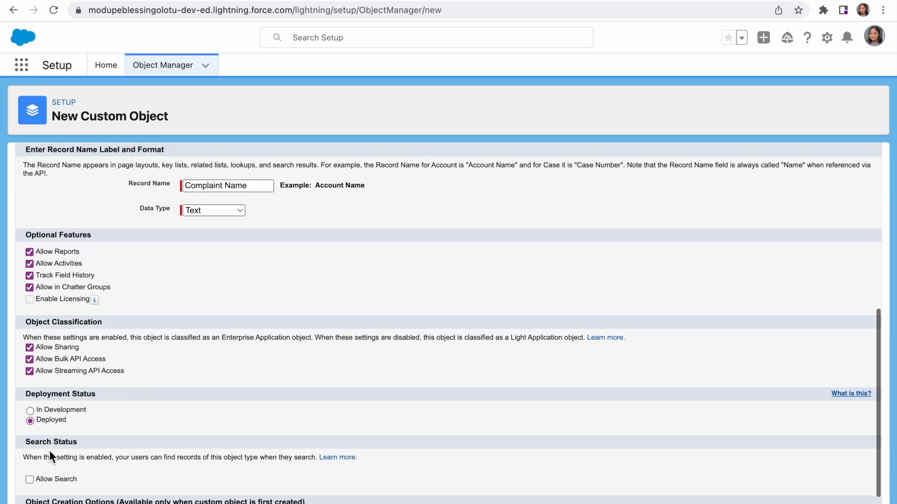
pyautogui.scroll(-1, 50, 450)
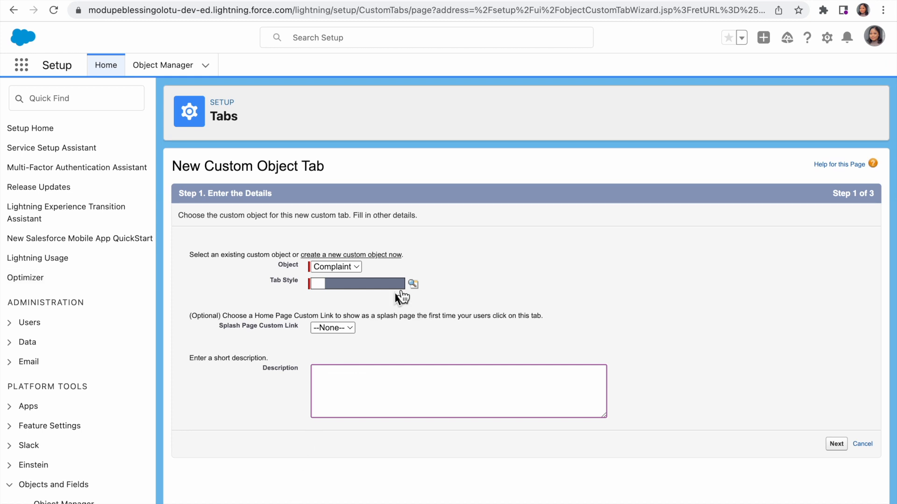
# - Create the Complaint object's tab with the Scales style, Default On for all profiles and included in all custom apps
pyautogui.click(413, 284)
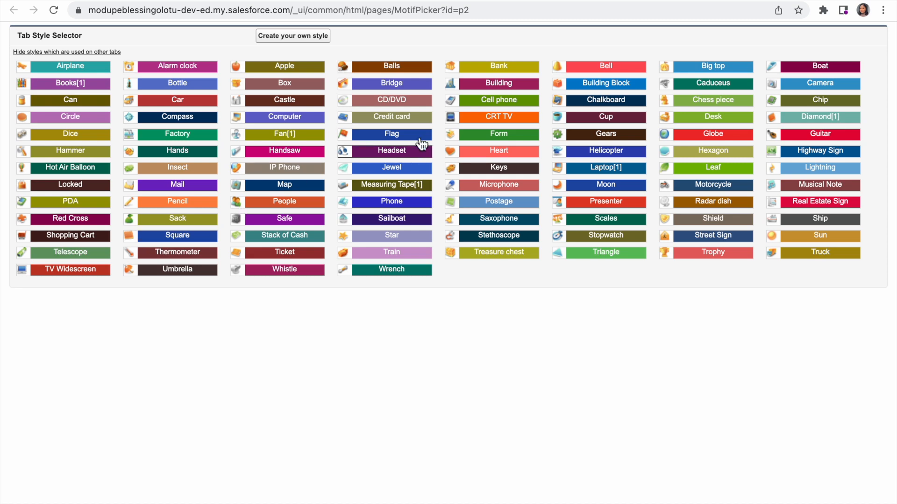
pyautogui.click(600, 220)
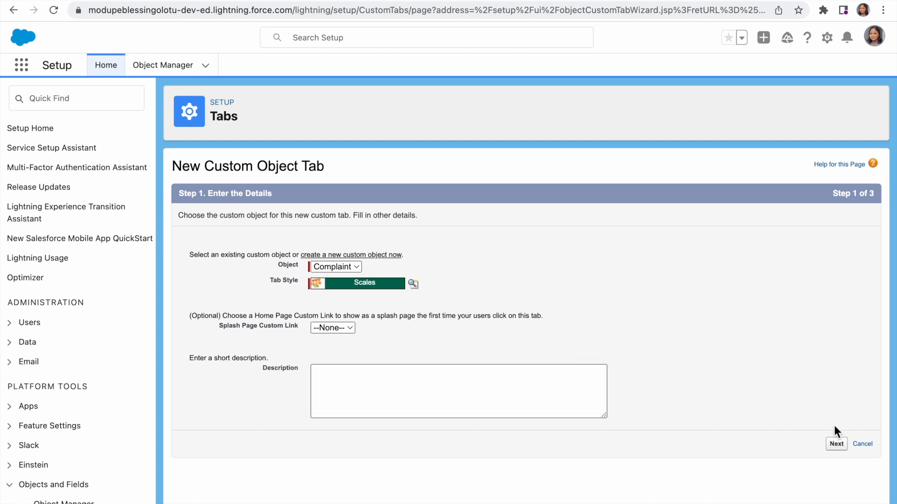
pyautogui.click(836, 444)
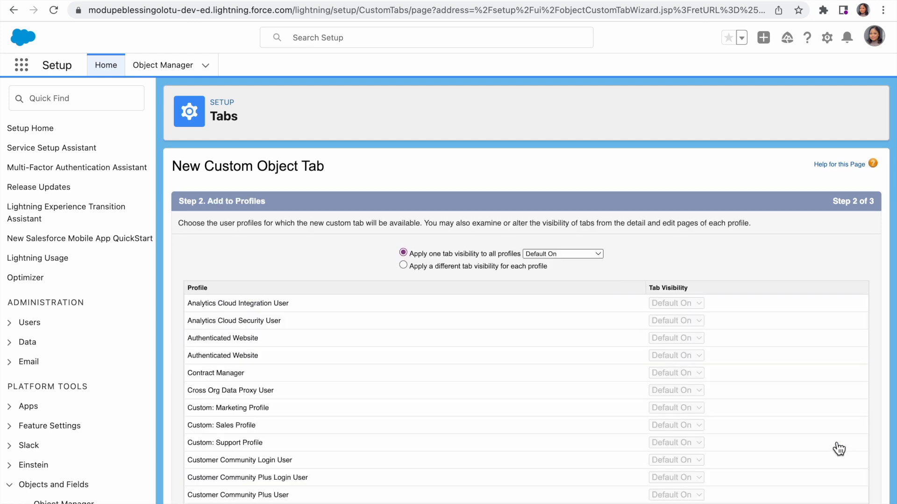
pyautogui.scroll(-9, 838, 450)
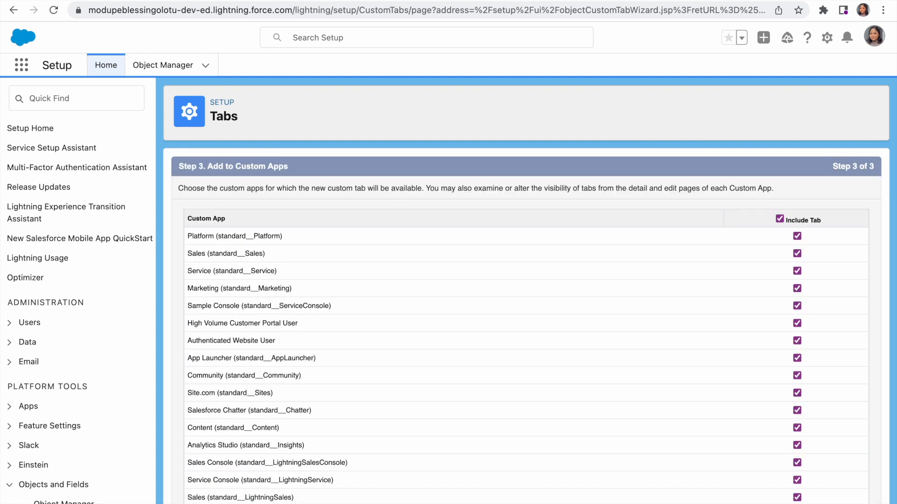
pyautogui.scroll(-4, 526, 327)
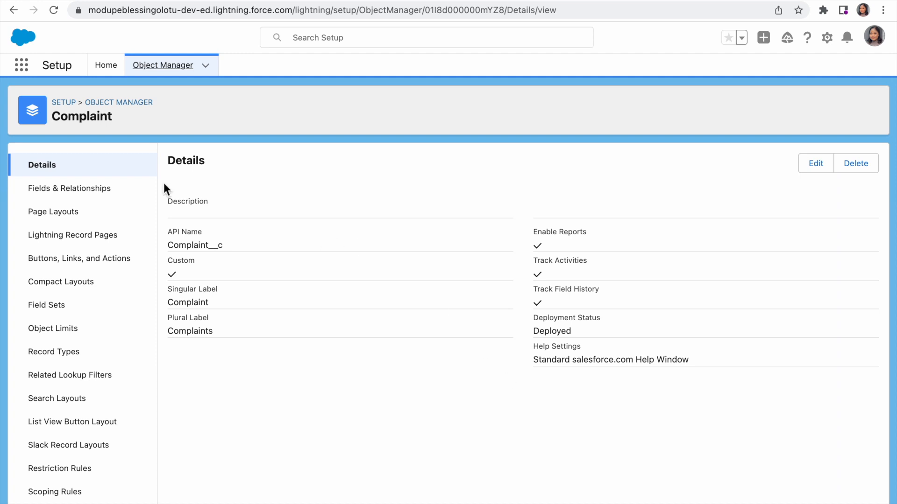
# - Find and open the App Manager in Setup
pyautogui.click(114, 67)
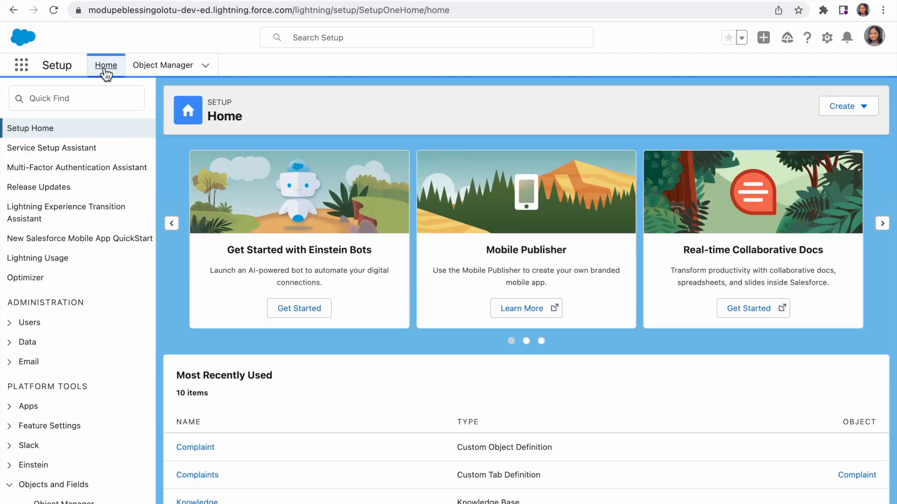
pyautogui.click(72, 98)
pyautogui.write('app')
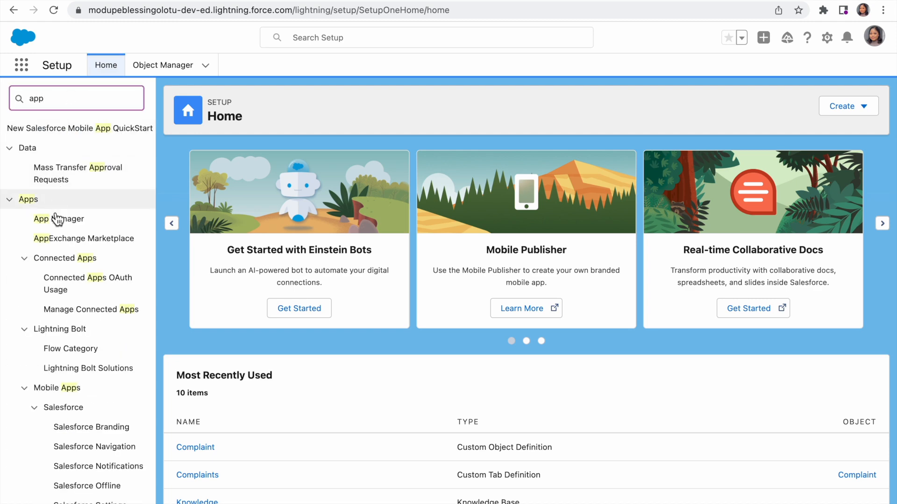
pyautogui.click(57, 218)
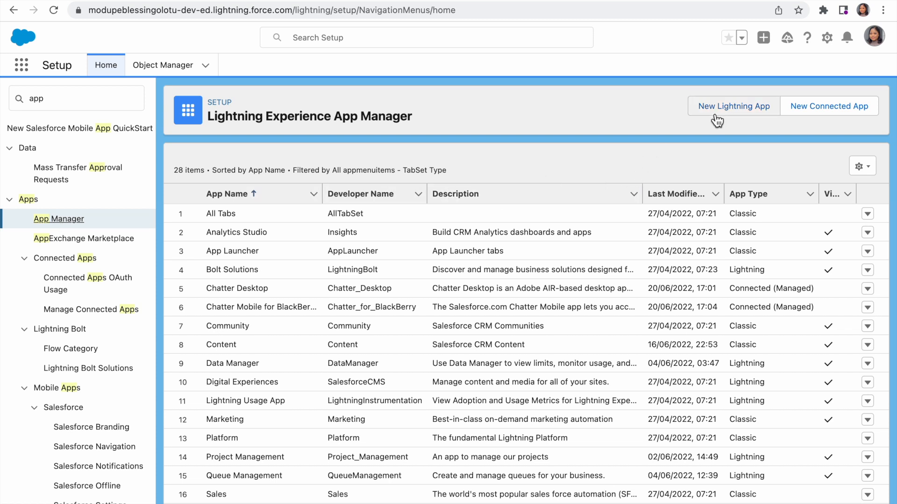
# - Start a new Lightning app and name it Complaint wizard, with the developer name Complaint_wizard
pyautogui.click(730, 112)
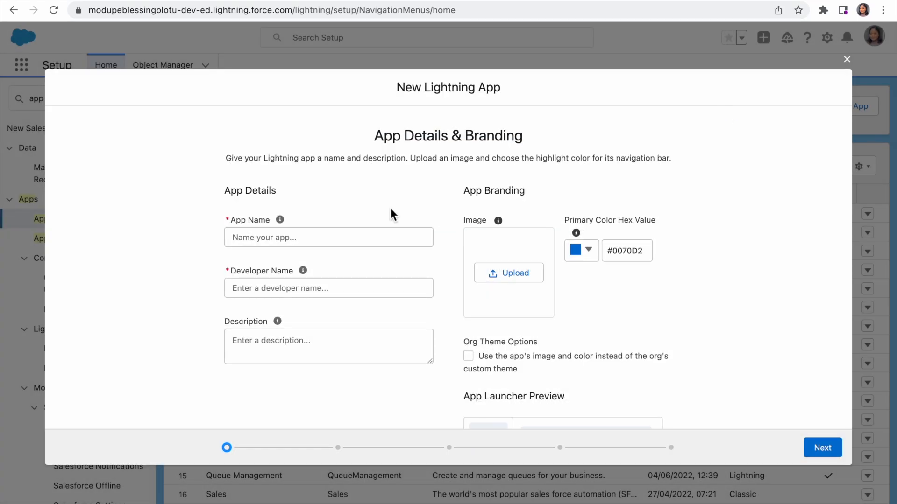
pyautogui.click(363, 235)
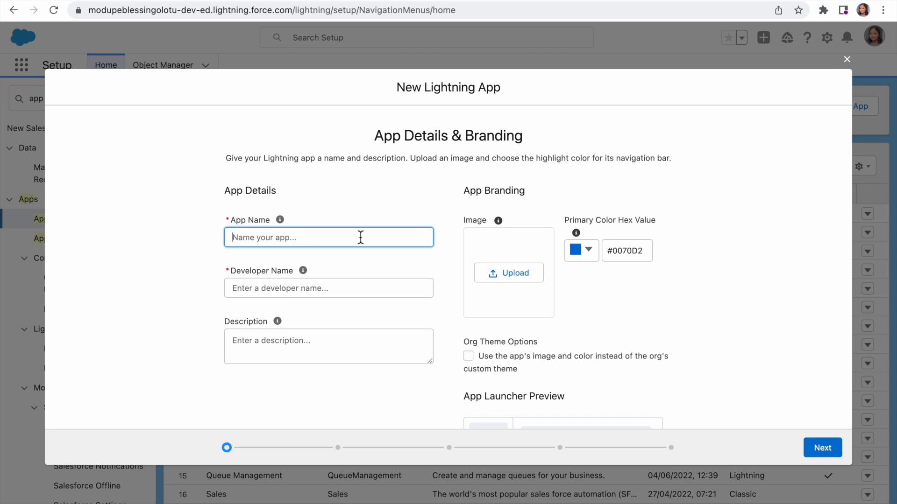
pyautogui.write('C')
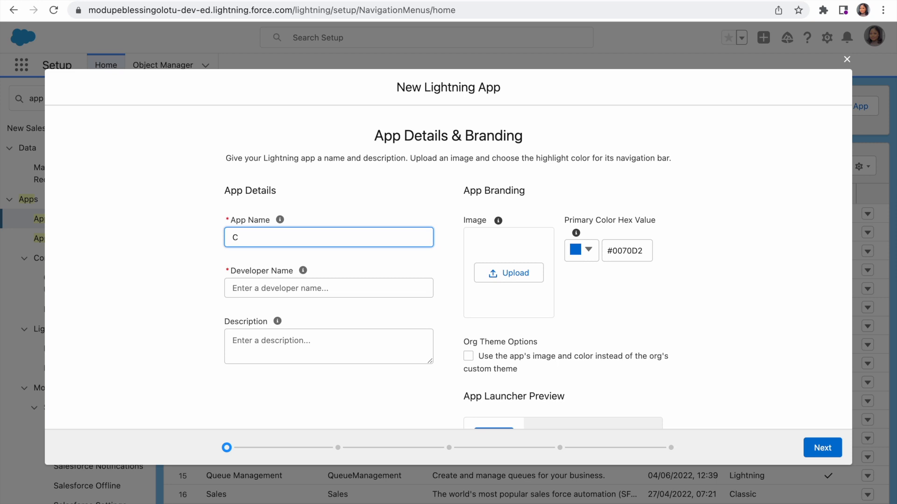
pyautogui.write('ustomers')
pyautogui.press('BackSpace')
pyautogui.press('BackSpace')
pyautogui.press('BackSpace')
pyautogui.press('BackSpace')
pyautogui.press('BackSpace')
pyautogui.press('BackSpace')
pyautogui.press('BackSpace')
pyautogui.press('BackSpace')
pyautogui.press('BackSpace')
pyautogui.write('omplaint wizard')
pyautogui.click(339, 285)
# - Enter the app description "Allows clients and users to log their complaints"
pyautogui.click(312, 350)
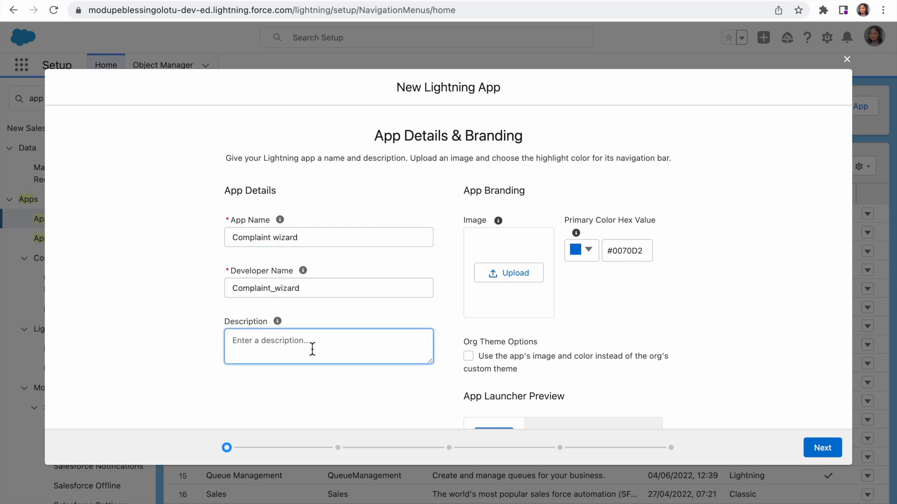
pyautogui.write('~')
pyautogui.press('BackSpace')
pyautogui.write('Allows clients and users to log the')
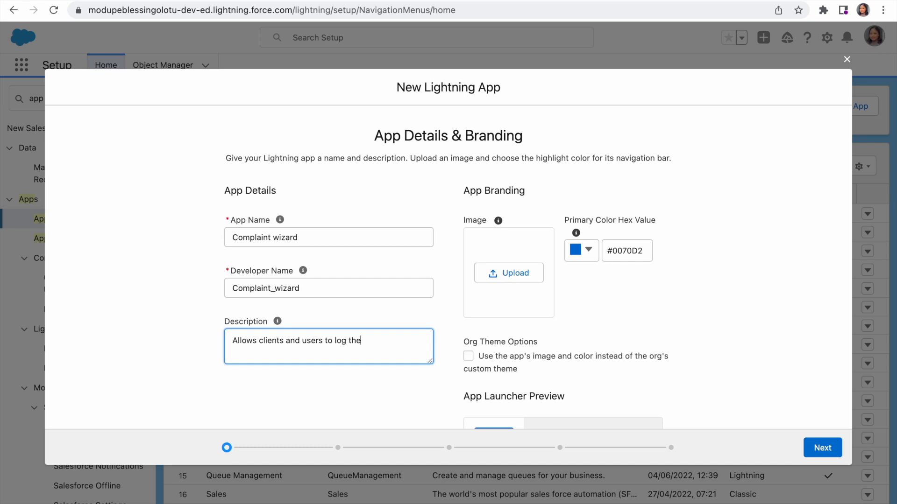
pyautogui.write('ir complaints')
# - Upload support.png from the zipfile folder as the app's branding image
pyautogui.click(505, 271)
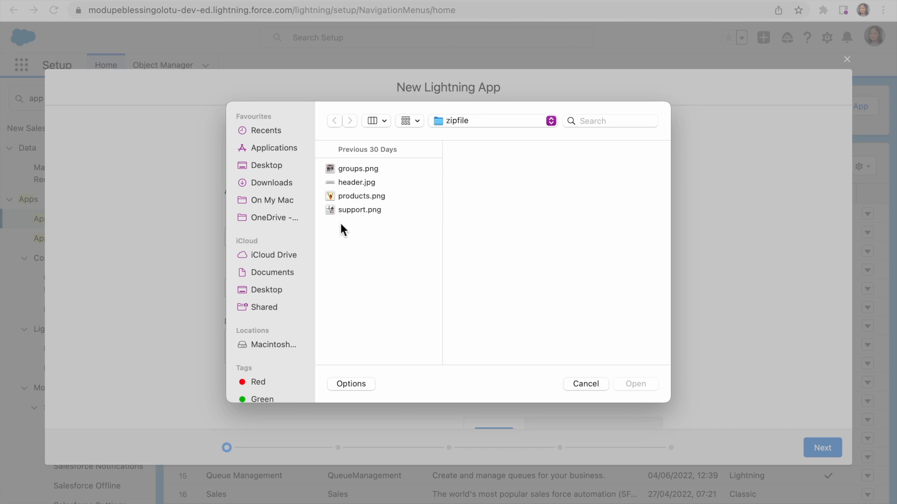
pyautogui.click(354, 209)
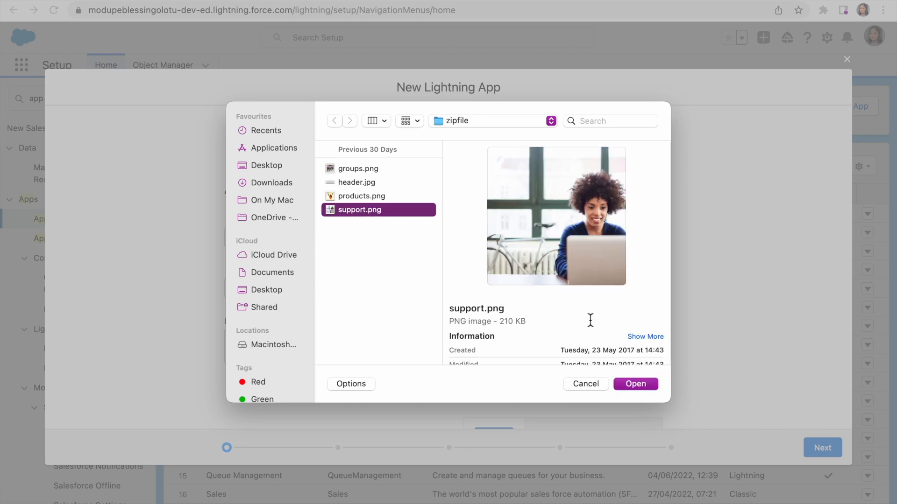
pyautogui.click(369, 196)
pyautogui.click(364, 210)
pyautogui.click(635, 384)
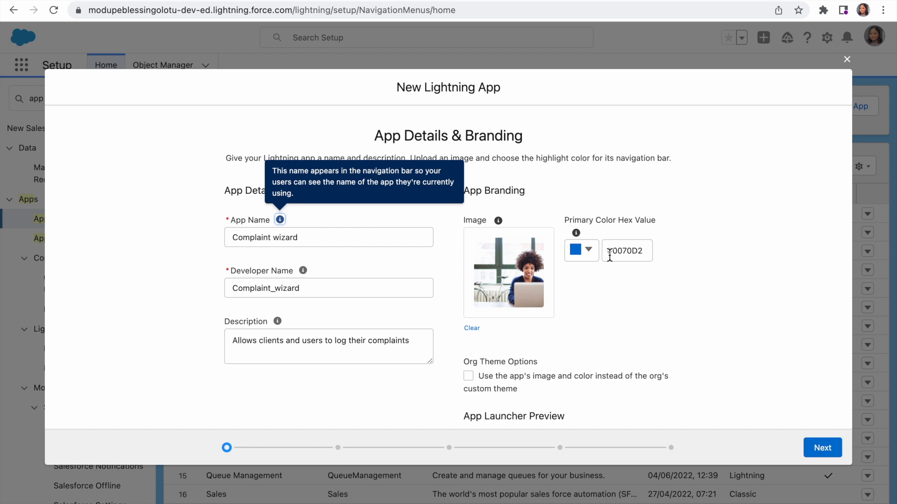
# - Change the app's primary color to black (#000000) and continue to the app options
pyautogui.click(589, 252)
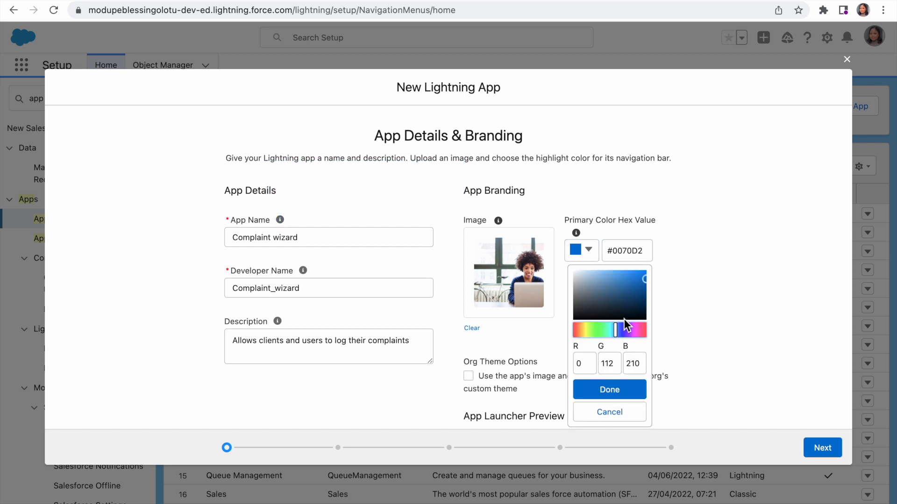
pyautogui.moveTo(613, 326); pyautogui.dragTo(606, 327)
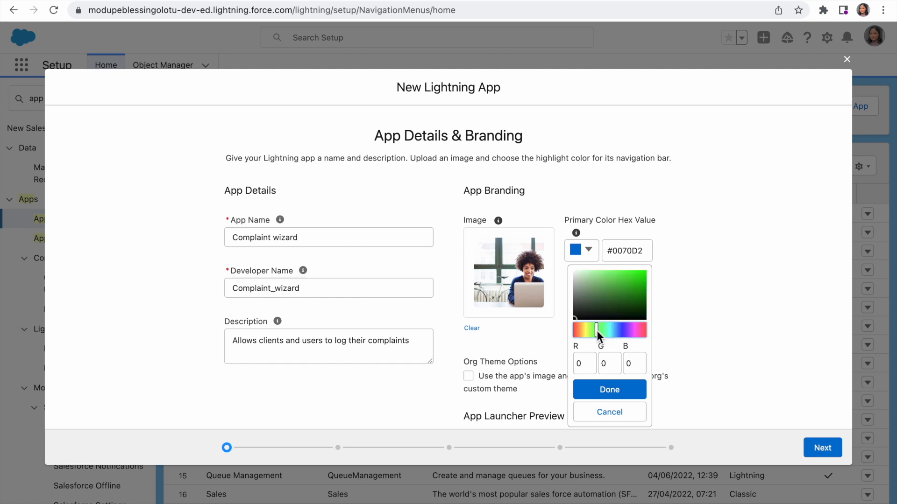
pyautogui.click(610, 390)
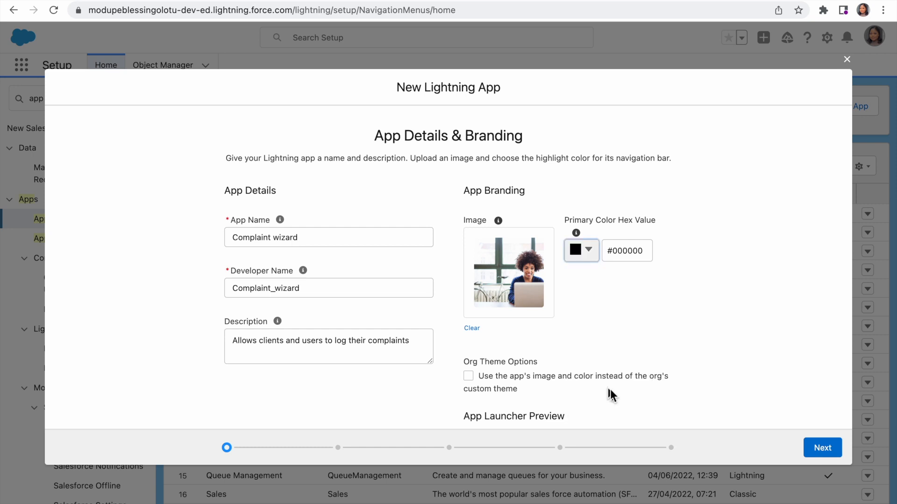
pyautogui.click(824, 452)
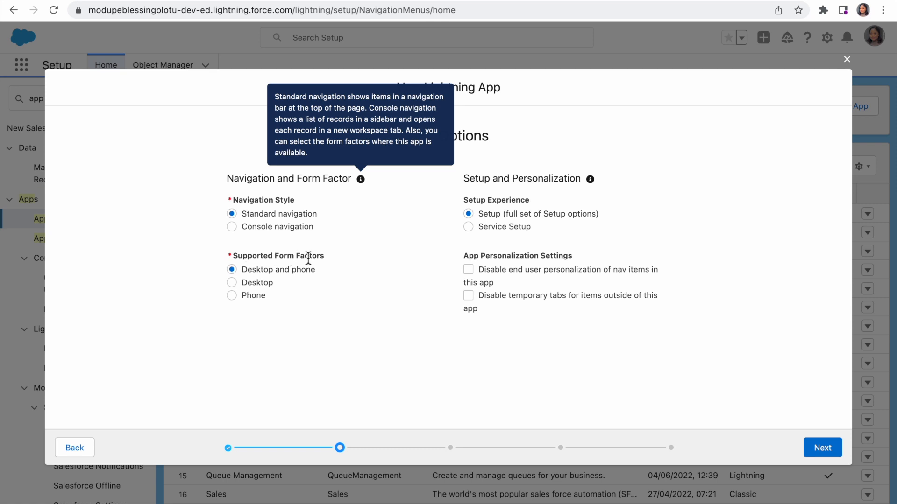
# - Support both desktop and phone with standard navigation, and continue past the utility items without adding any
pyautogui.click(232, 283)
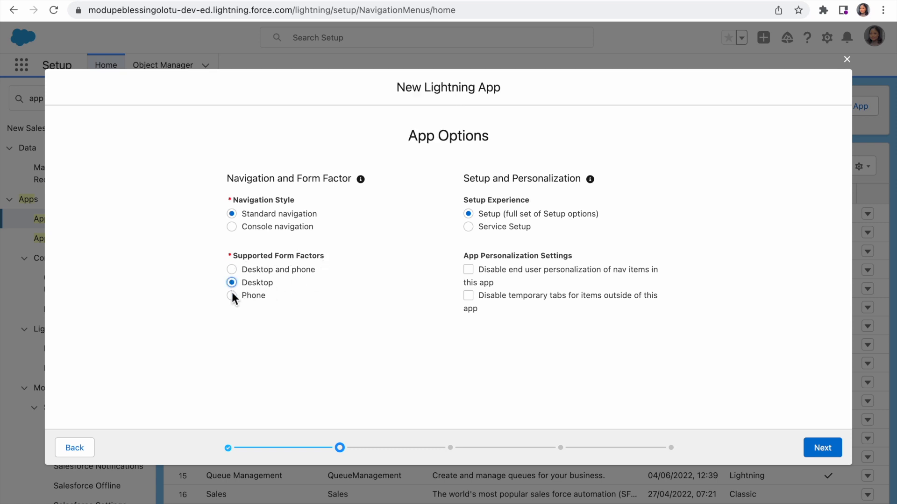
pyautogui.click(231, 270)
pyautogui.click(835, 450)
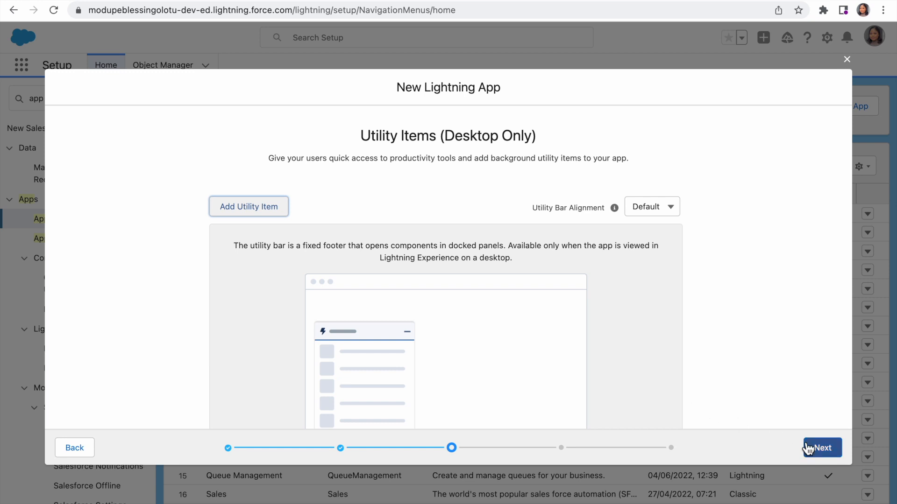
pyautogui.click(823, 449)
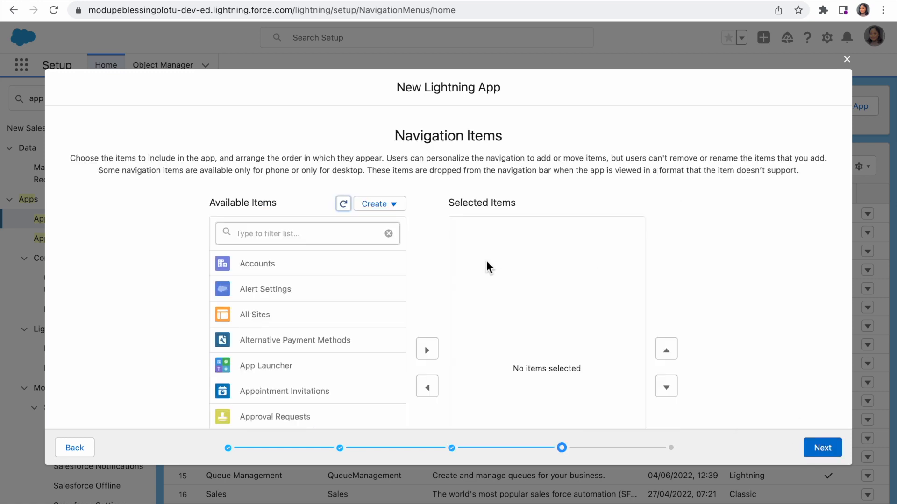
# - Filter the available navigation items by "co" and add Complaints to the app's selected items
pyautogui.click(323, 233)
pyautogui.write('co')
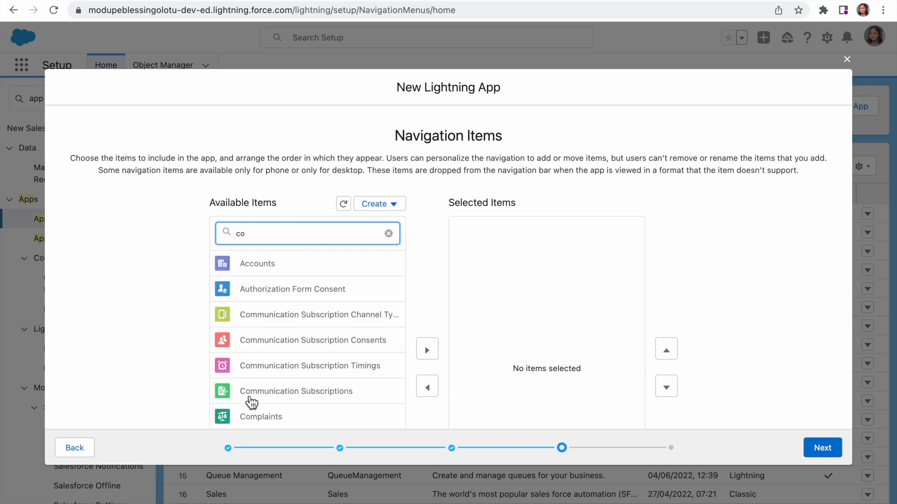
pyautogui.click(260, 418)
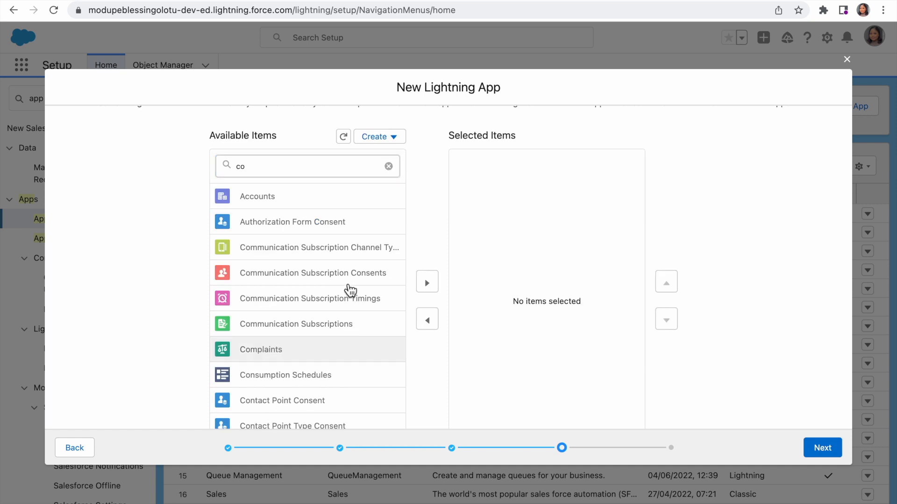
pyautogui.click(426, 283)
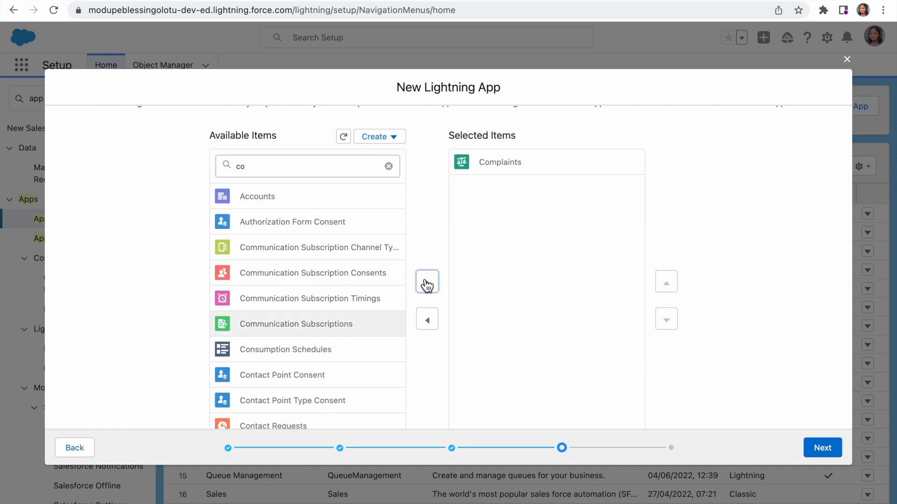
# - Filter the available navigation items by "repo" and add Reports to the app's selected items
pyautogui.click(269, 173)
pyautogui.write('co')
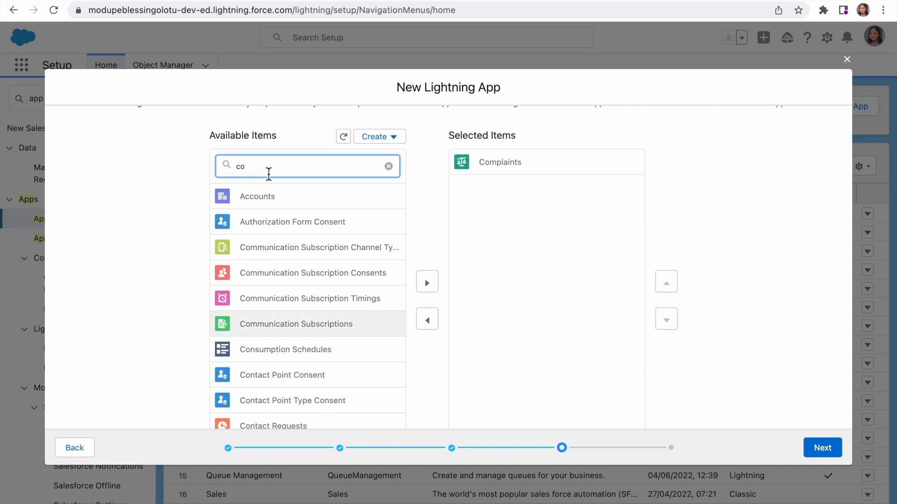
pyautogui.press('BackSpace')
pyautogui.press('BackSpace')
pyautogui.write('repo')
pyautogui.click(256, 198)
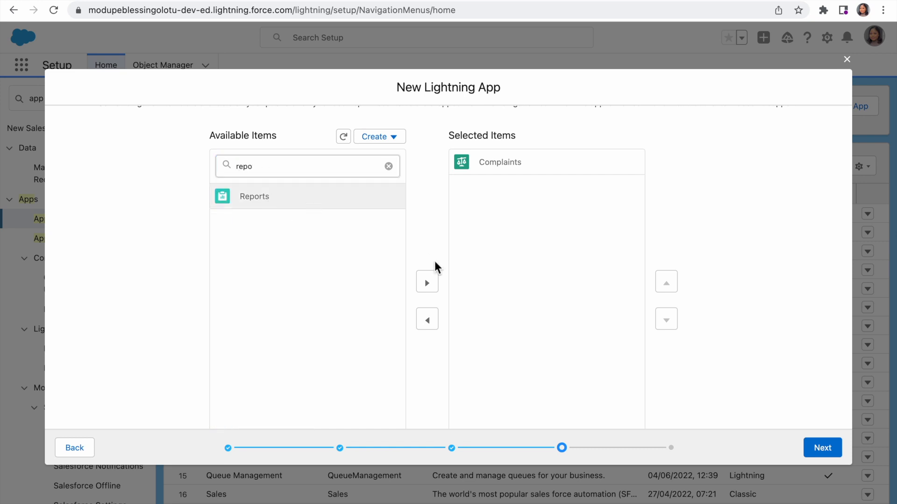
pyautogui.click(427, 284)
# - Filter the available items by "das", add Dashboards to the selected items, and continue to the user profiles
pyautogui.click(262, 167)
pyautogui.press('BackSpace')
pyautogui.press('BackSpace')
pyautogui.press('BackSpace')
pyautogui.press('BackSpace')
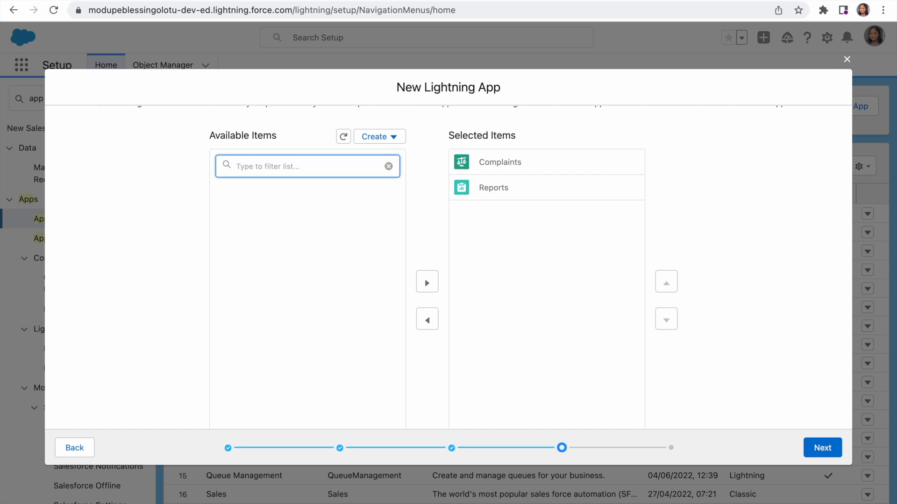
pyautogui.write('das')
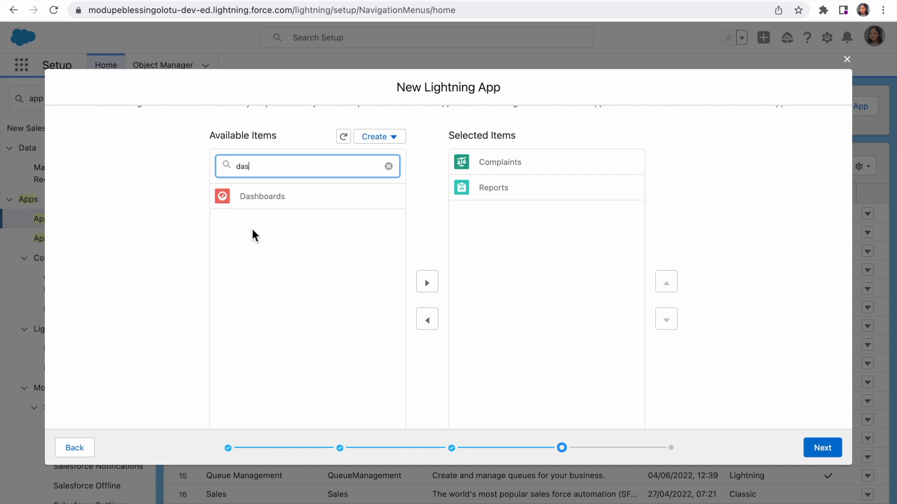
pyautogui.click(266, 197)
pyautogui.click(428, 283)
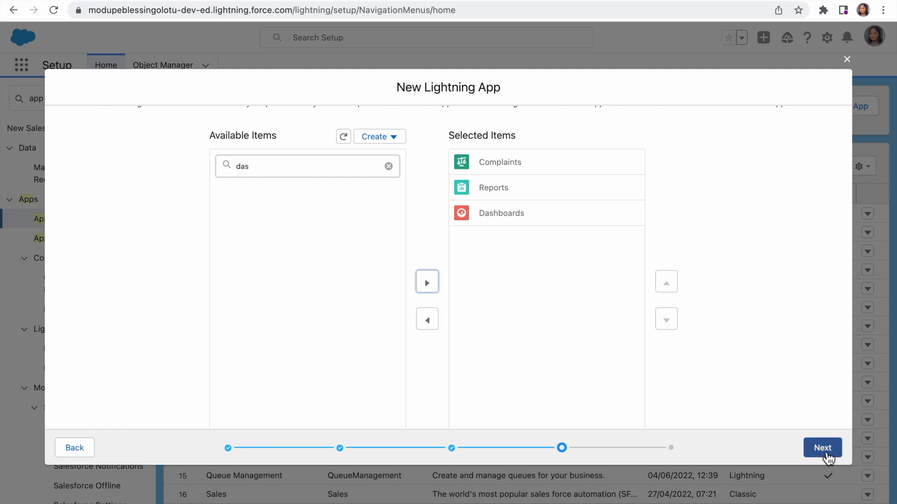
pyautogui.click(823, 449)
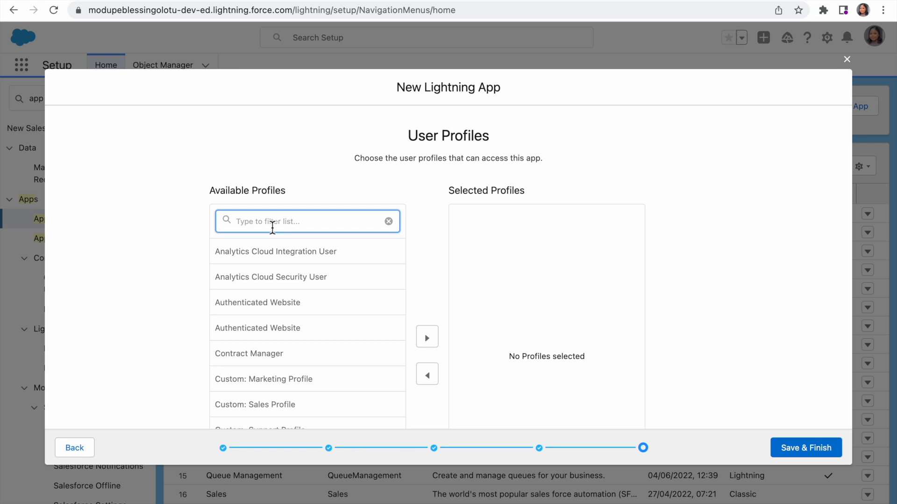
# - Filter the profiles by "syst", give System Administrator access to the app, and save the finished app
pyautogui.write('syst')
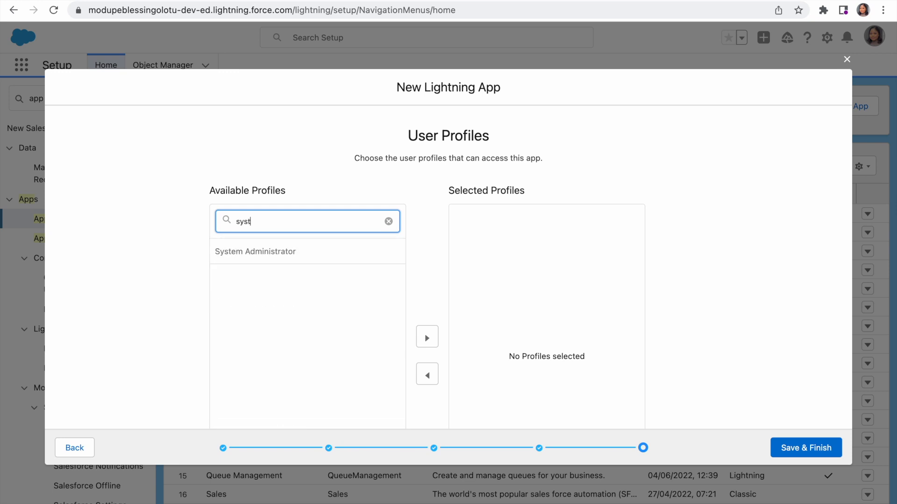
pyautogui.click(242, 251)
pyautogui.scroll(-1, 242, 252)
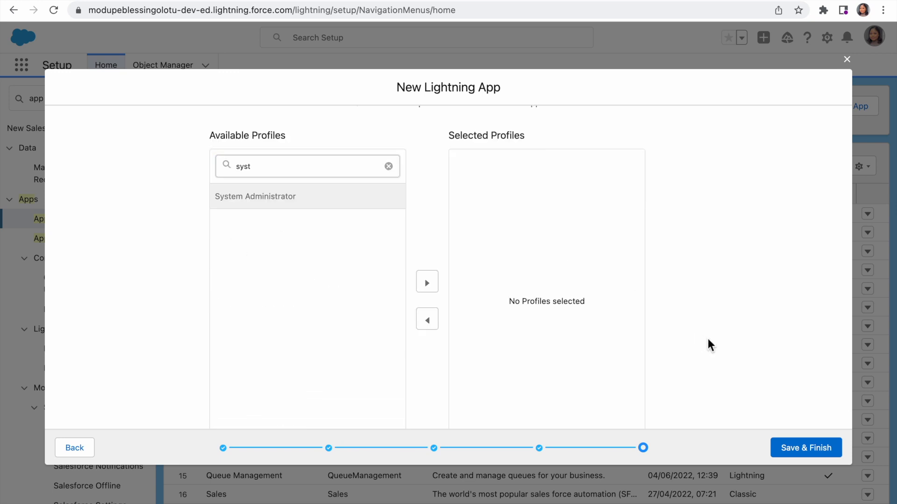
pyautogui.click(426, 286)
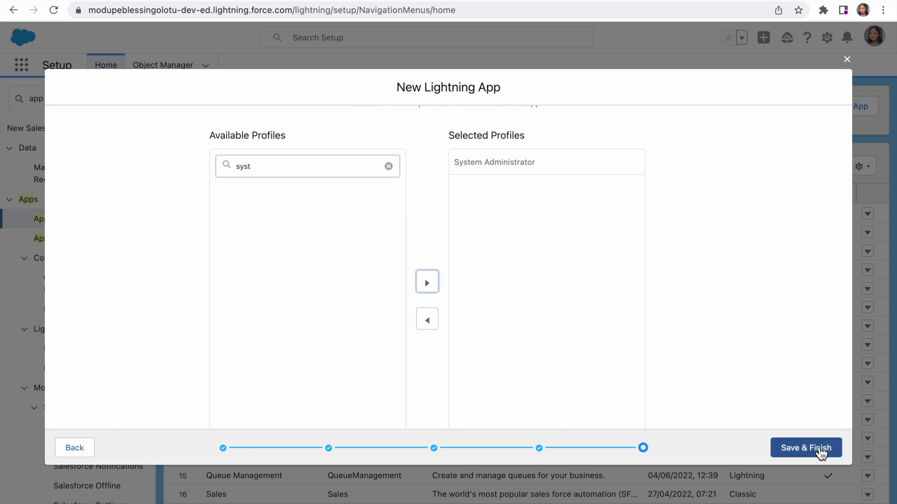
pyautogui.click(820, 451)
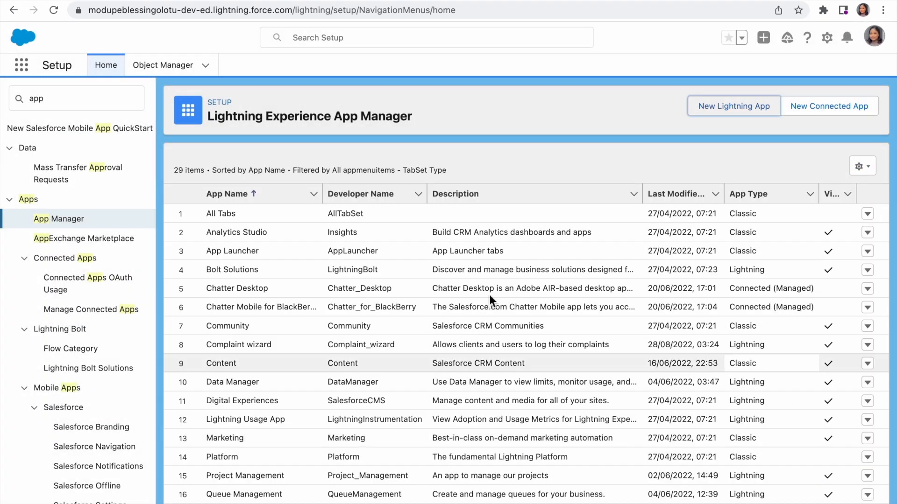
# - Search the available apps for "comp" and open the Complaint wizard app
pyautogui.click(21, 66)
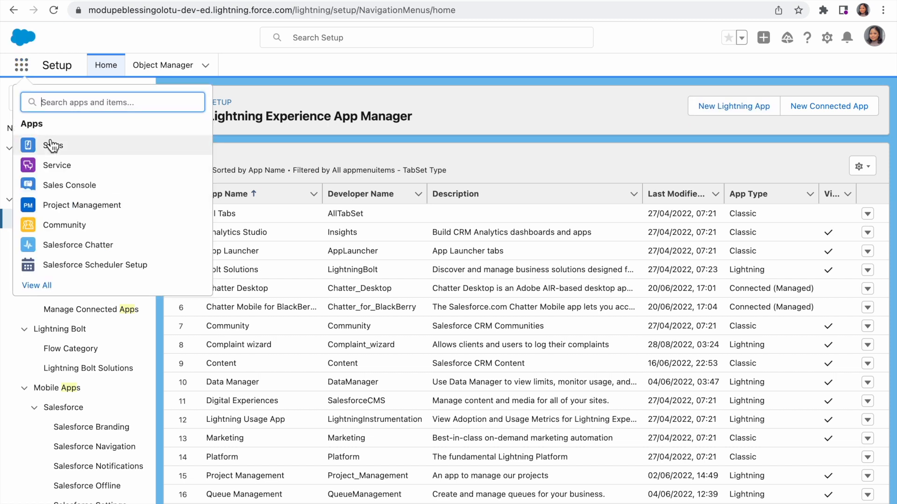
pyautogui.write('comp')
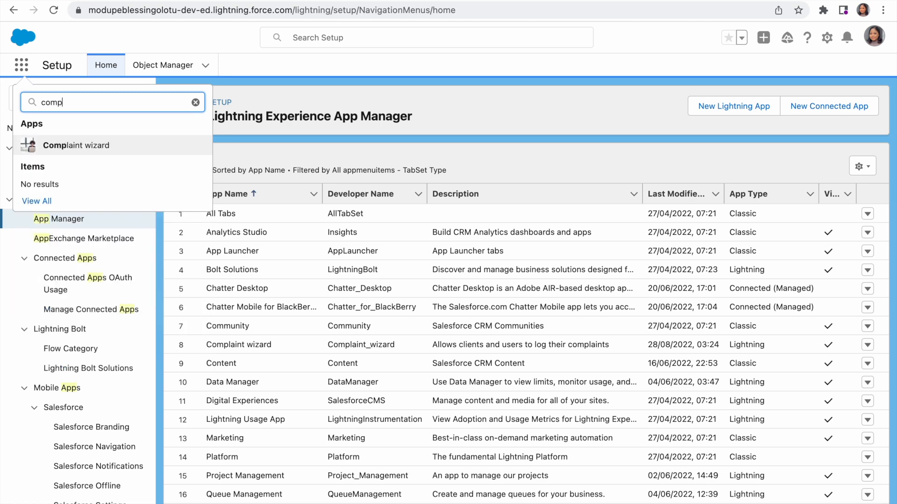
pyautogui.click(80, 147)
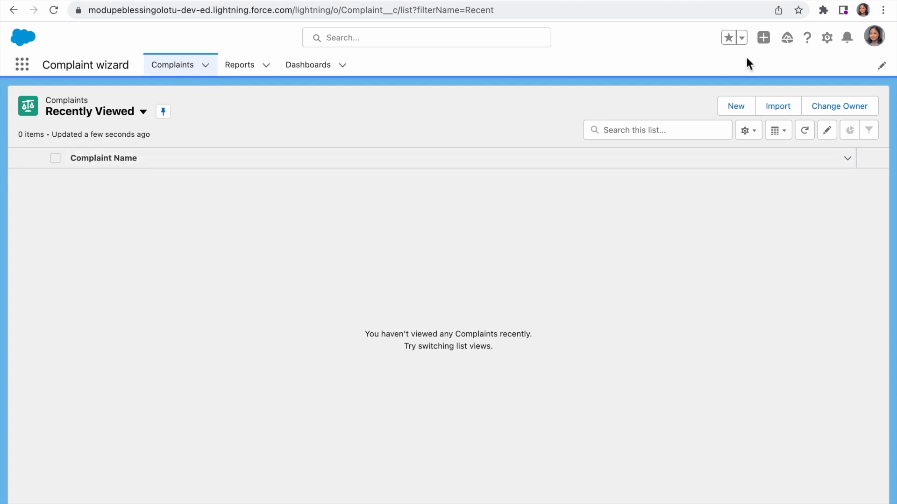
# - Create and save a new complaint record named "Unable to edit account names"
pyautogui.click(735, 107)
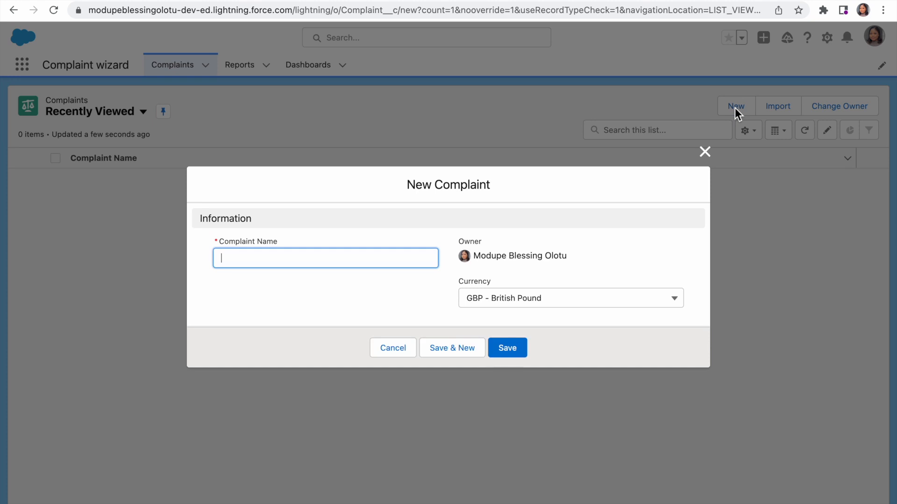
pyautogui.write('Unable to edit accoutn')
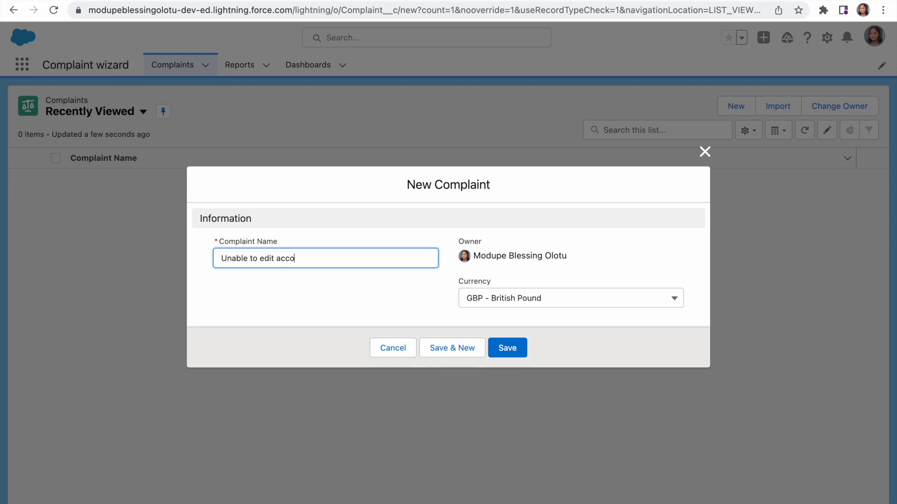
pyautogui.press('BackSpace')
pyautogui.press('BackSpace')
pyautogui.press('BackSpace')
pyautogui.write('unt names')
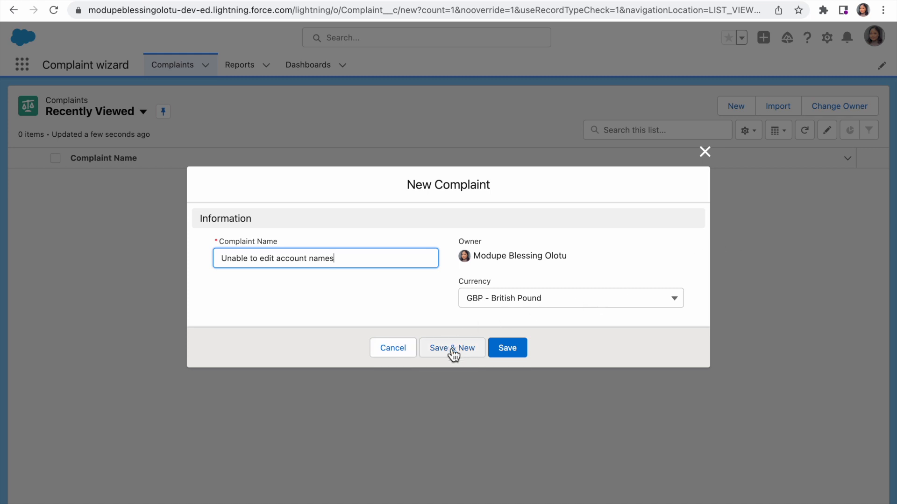
pyautogui.click(510, 348)
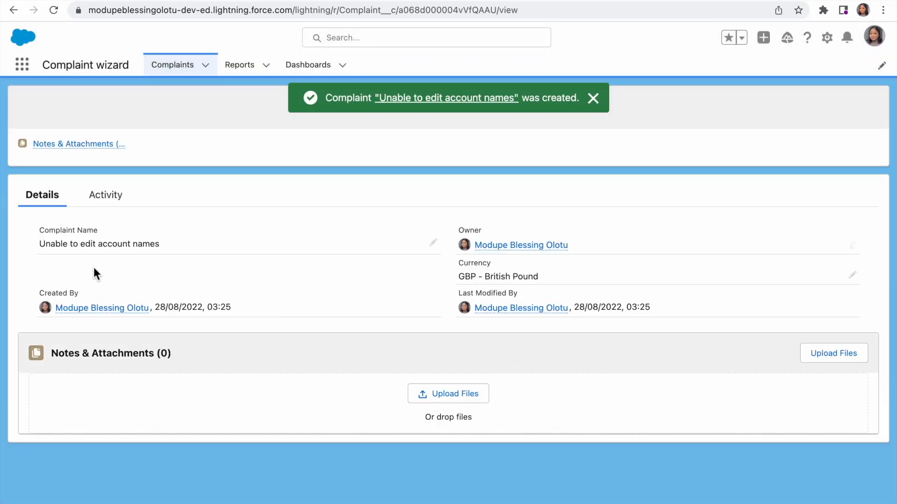
# - View the Reports and Dashboards pages of the Complaint wizard app
pyautogui.click(248, 67)
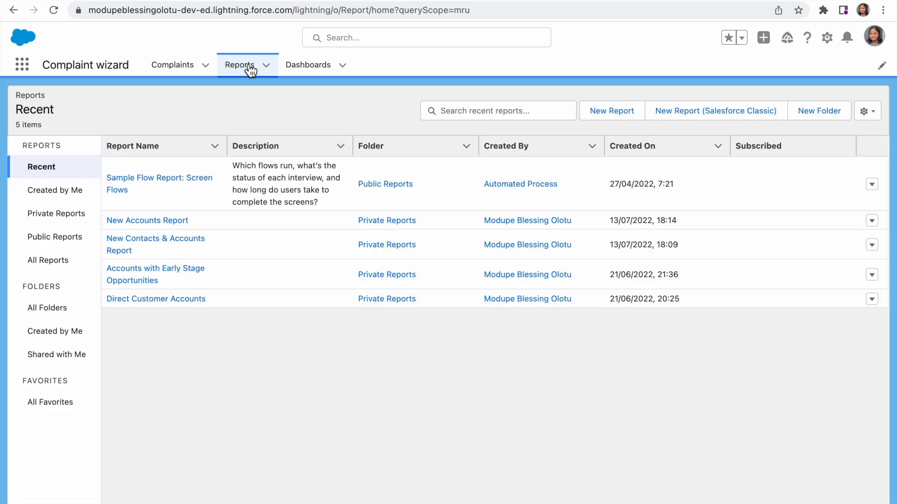
pyautogui.click(334, 71)
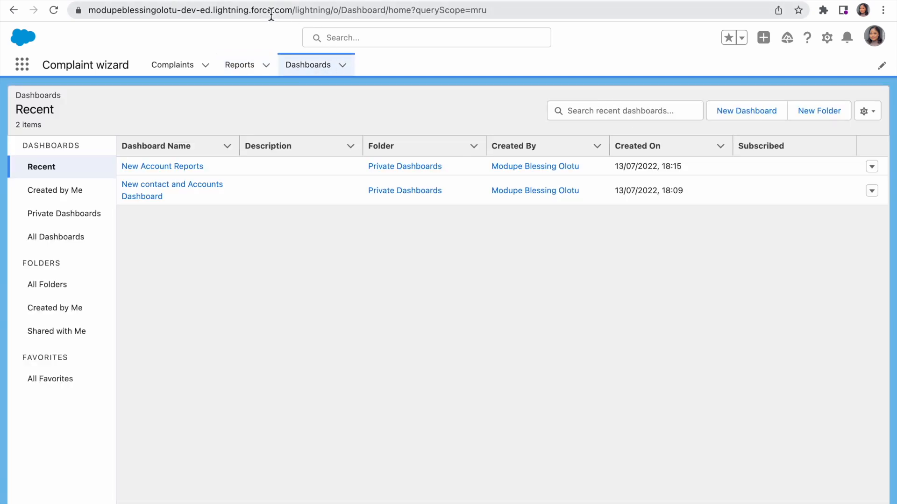
# - Go to Setup and open the Object Manager
pyautogui.moveTo(766, 1)
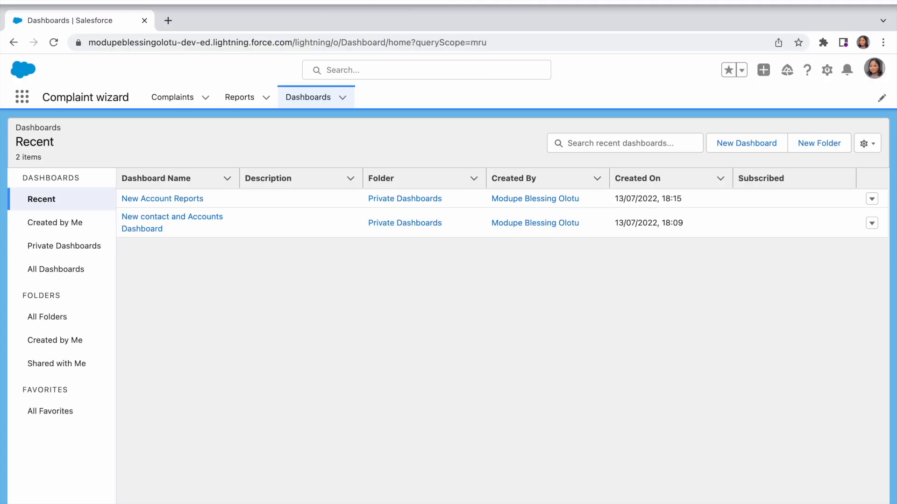
pyautogui.click(828, 39)
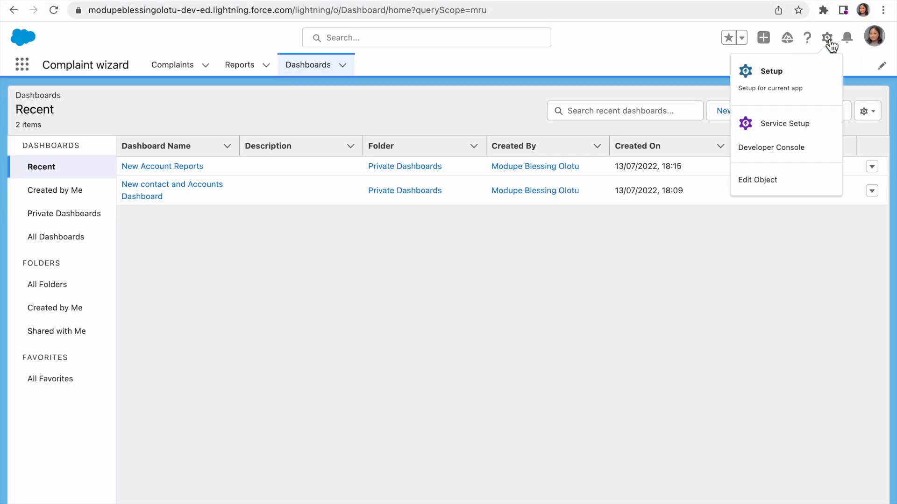
pyautogui.click(787, 75)
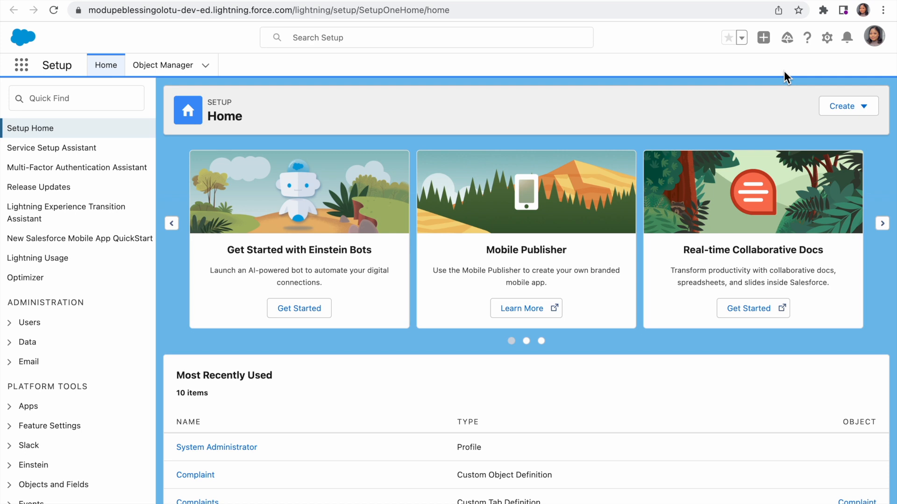
pyautogui.click(191, 69)
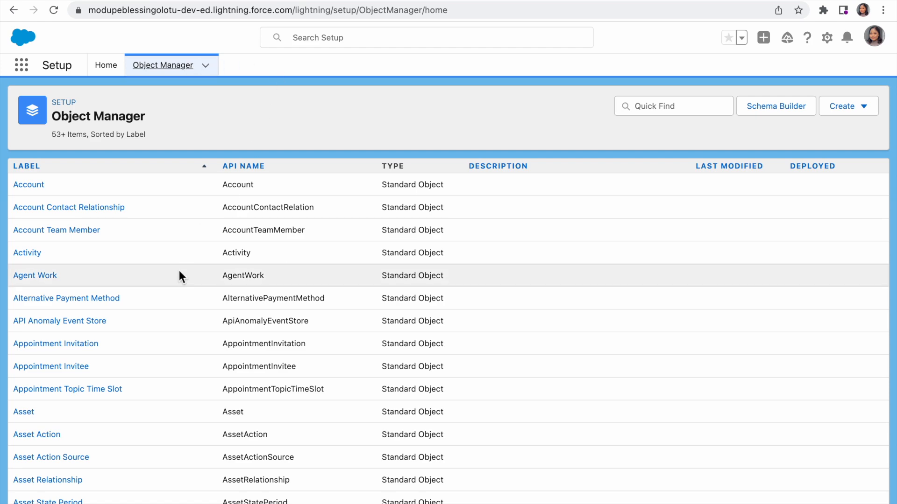
# - Find the Complaint custom object in the object list and open its definition for editing
pyautogui.scroll(-3, 179, 271)
pyautogui.scroll(-6, 179, 271)
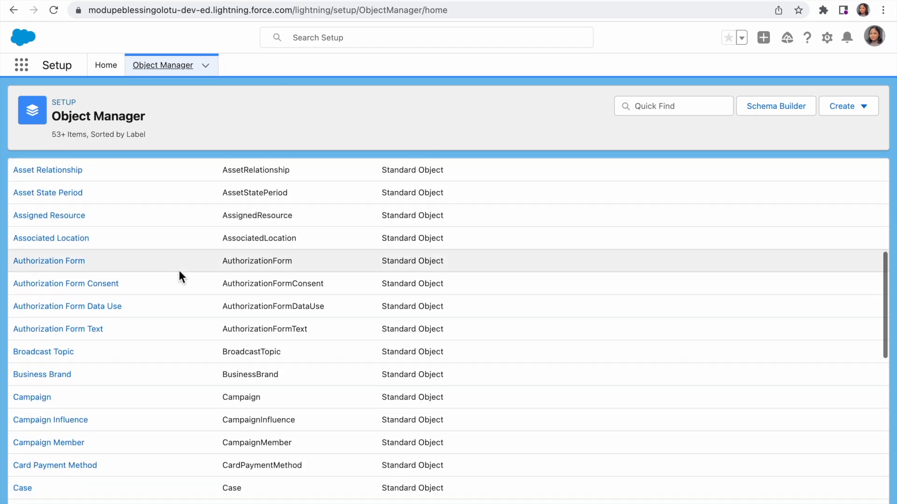
pyautogui.scroll(-2, 179, 271)
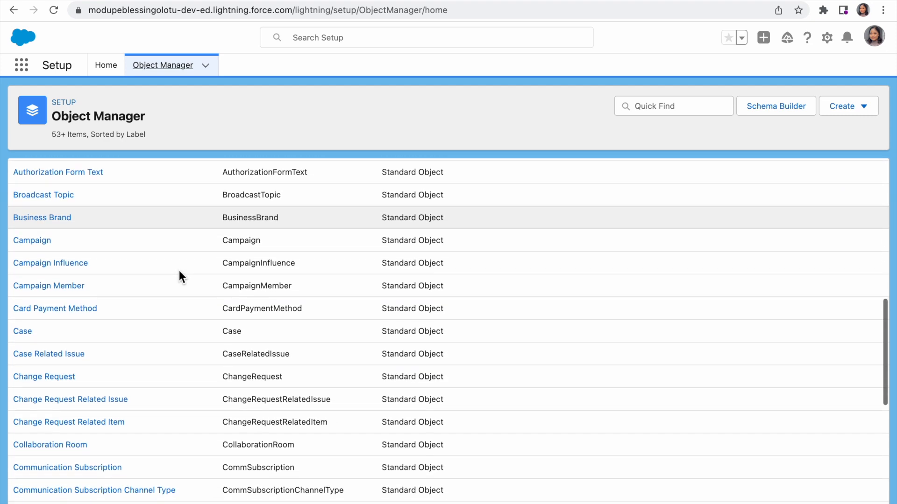
pyautogui.scroll(-2, 179, 272)
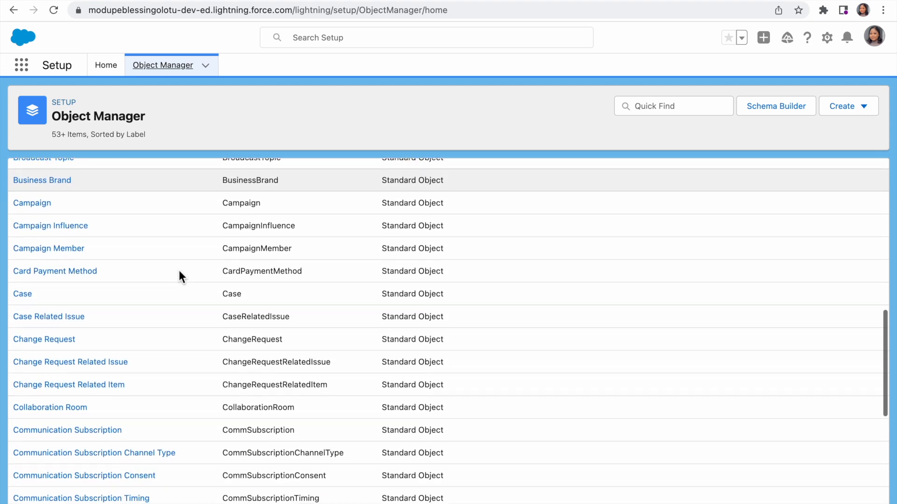
pyautogui.scroll(-3, 179, 275)
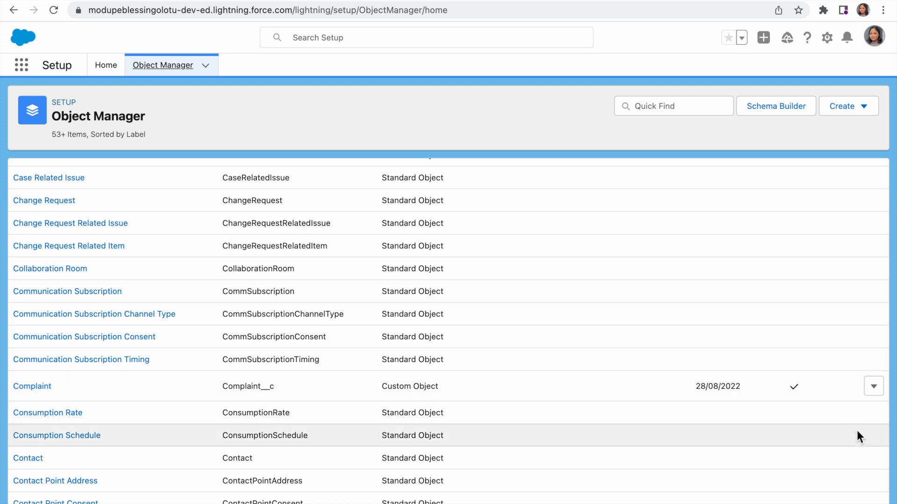
pyautogui.click(873, 387)
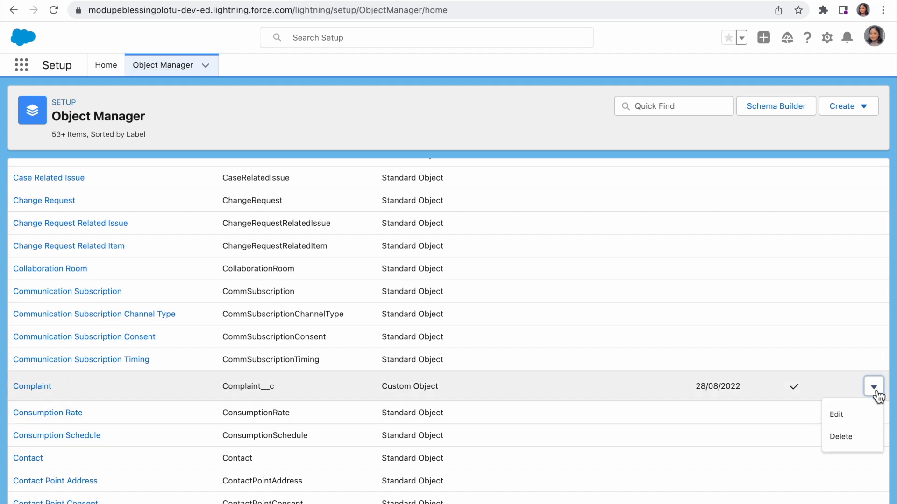
pyautogui.click(837, 418)
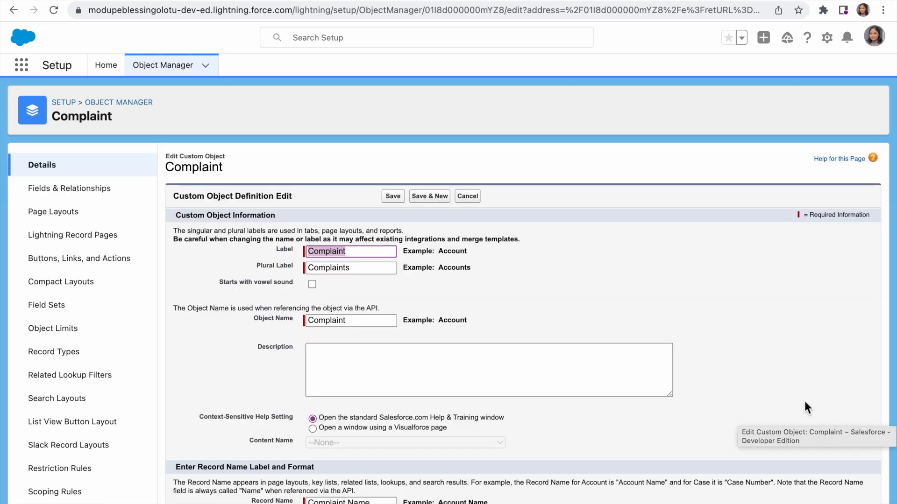
# - Start a new custom field on the Complaint object with the Text Area (Long) data type and continue to its details
pyautogui.click(92, 191)
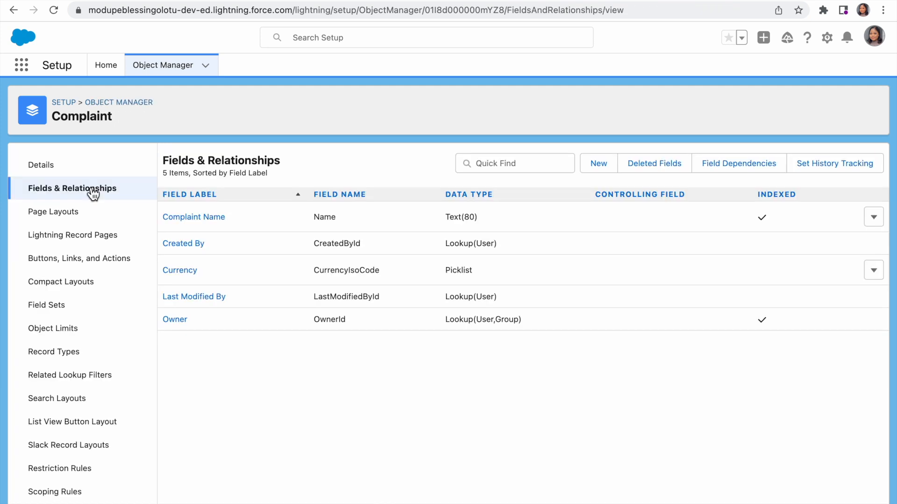
pyautogui.click(602, 169)
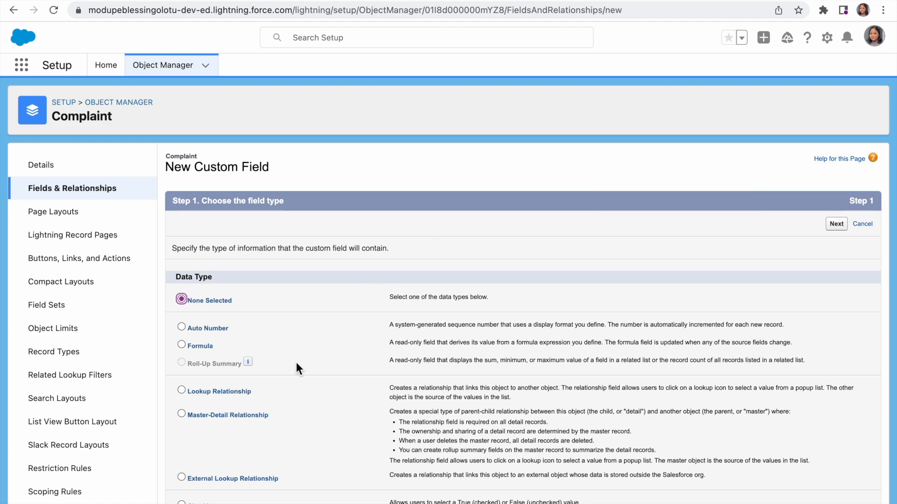
pyautogui.scroll(-3, 296, 362)
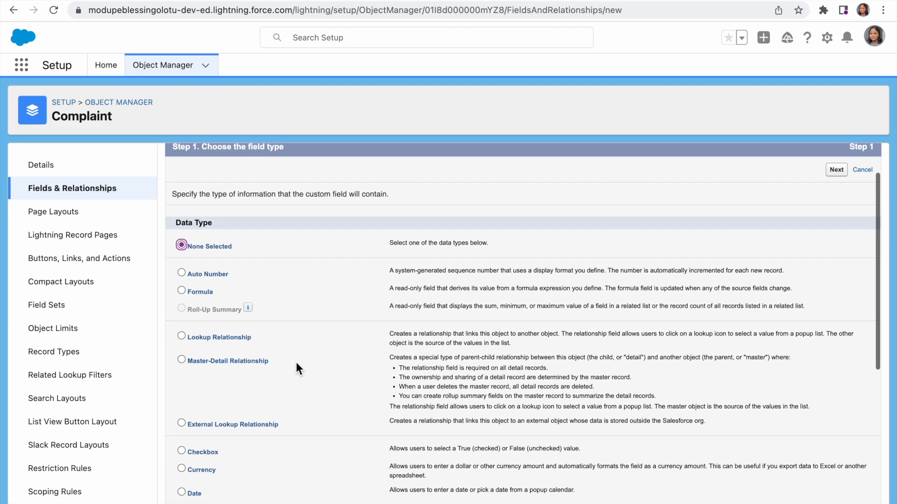
pyautogui.scroll(2, 295, 362)
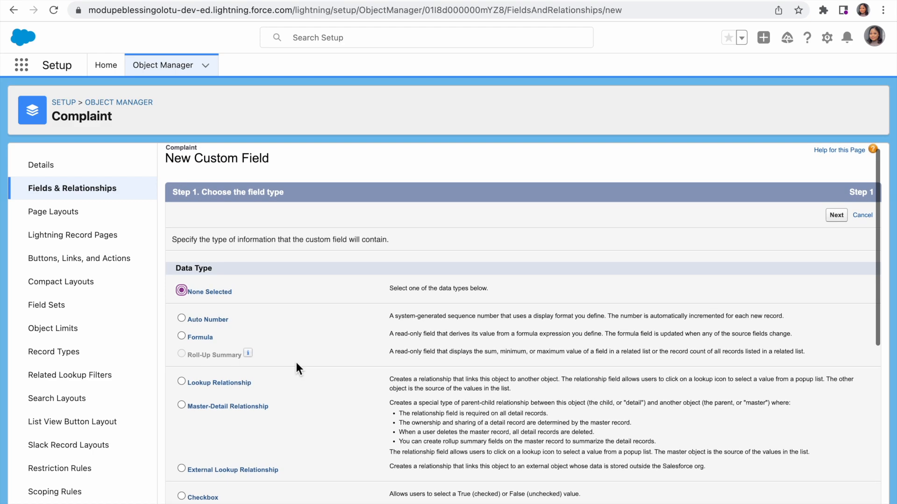
pyautogui.scroll(-1, 296, 362)
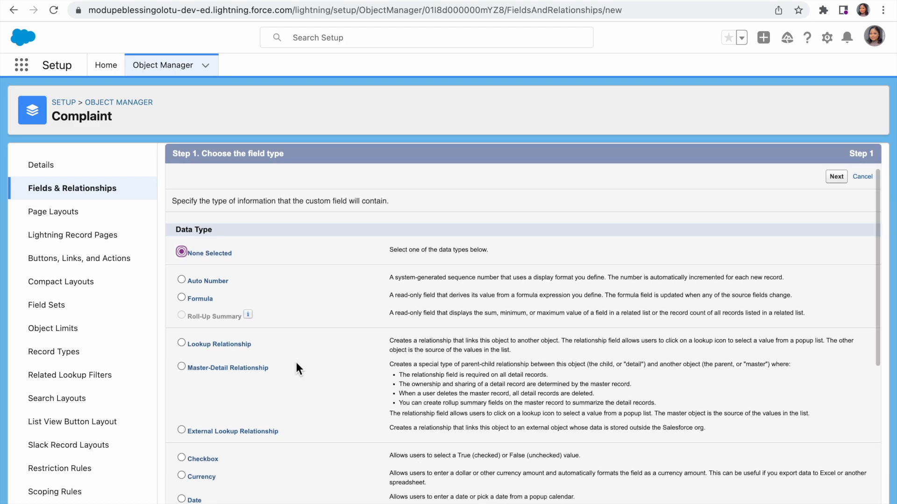
pyautogui.scroll(-3, 296, 362)
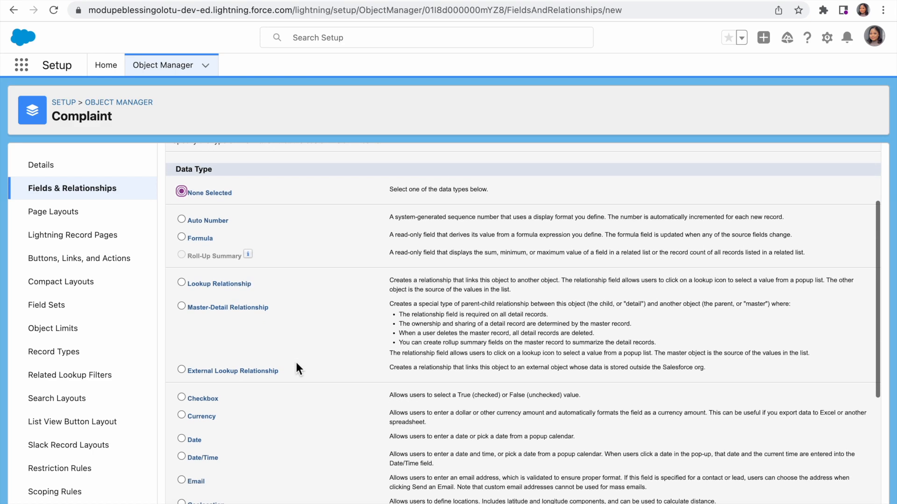
pyautogui.scroll(-2, 296, 362)
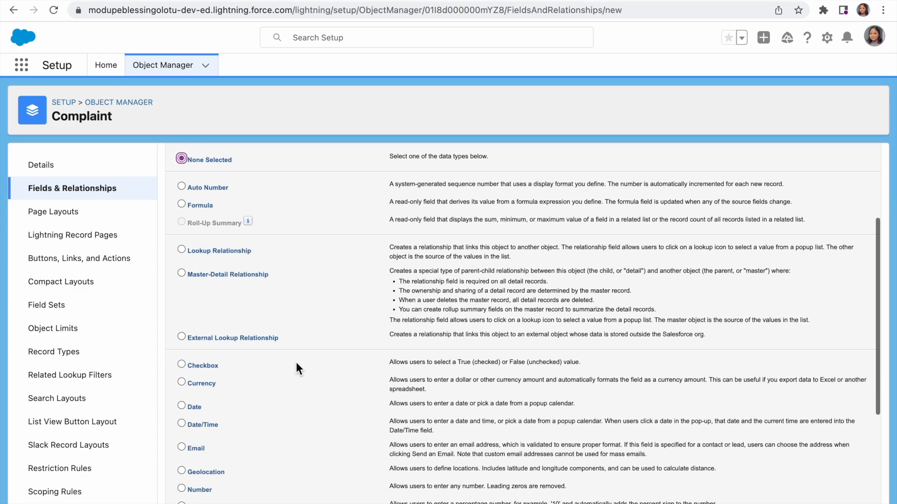
pyautogui.scroll(-3, 296, 362)
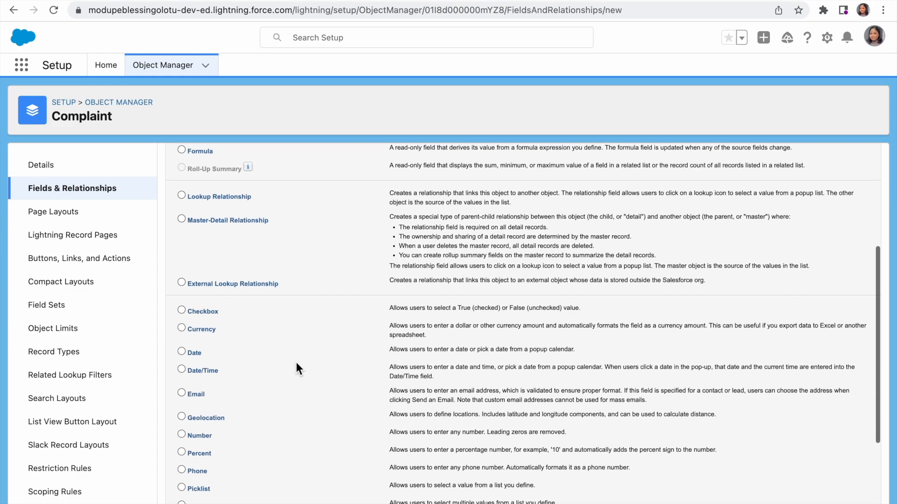
pyautogui.scroll(2, 296, 363)
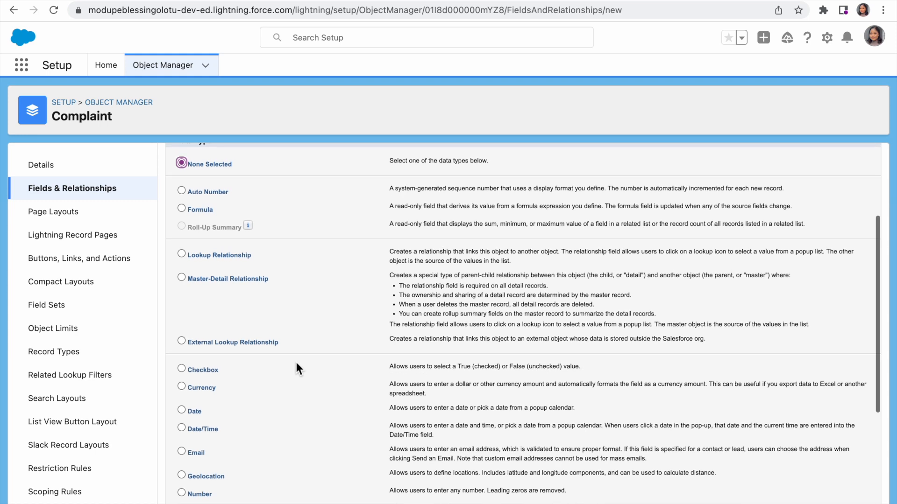
pyautogui.scroll(-7, 296, 362)
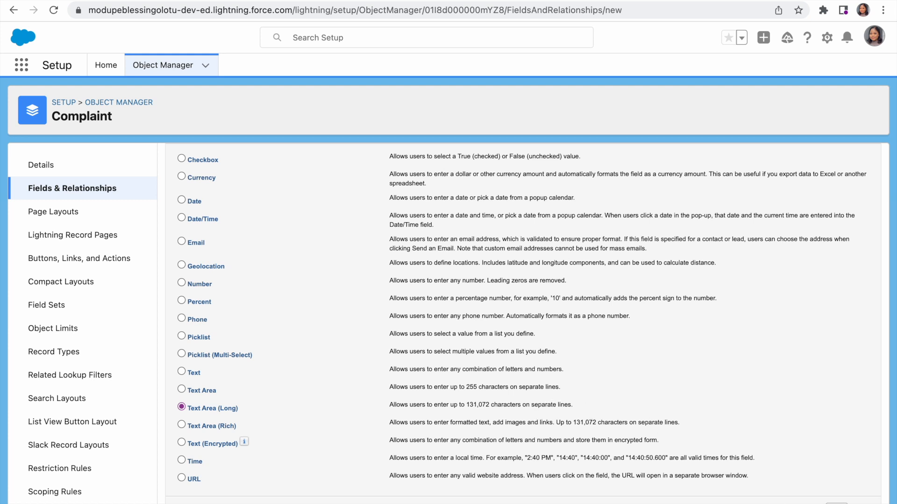
pyautogui.click(836, 503)
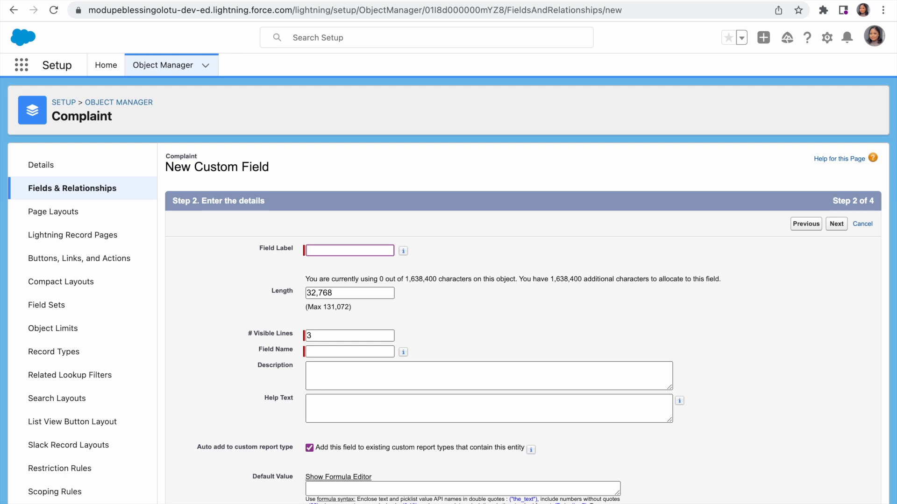
# - Label the long text field "Complaint Description" and let its field name fill in as Complaint_Description
pyautogui.write('C')
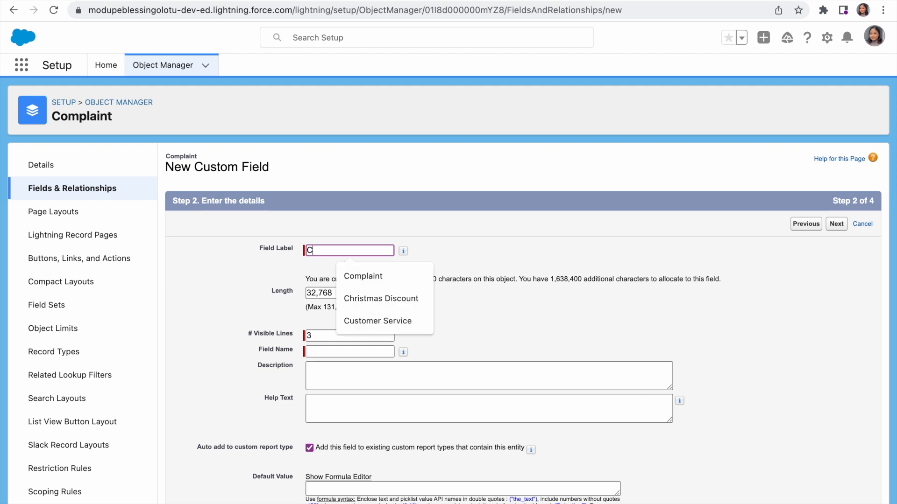
pyautogui.write('omplaint')
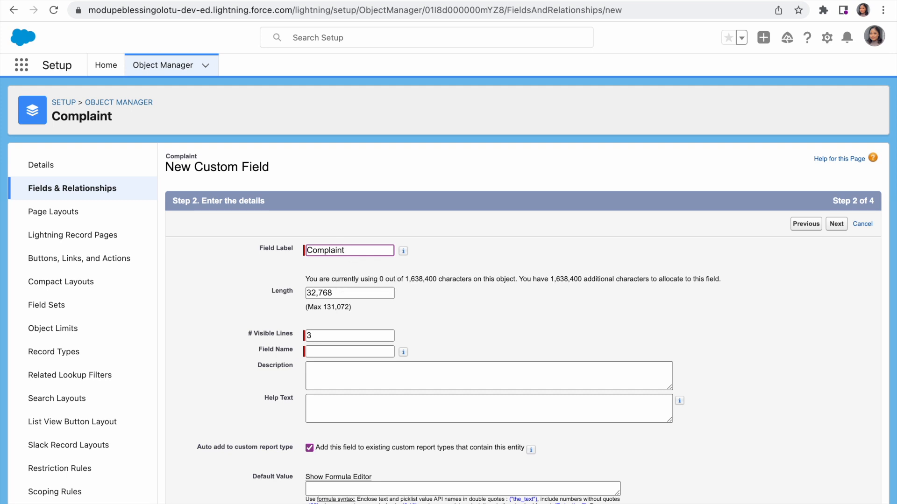
pyautogui.write(' Description')
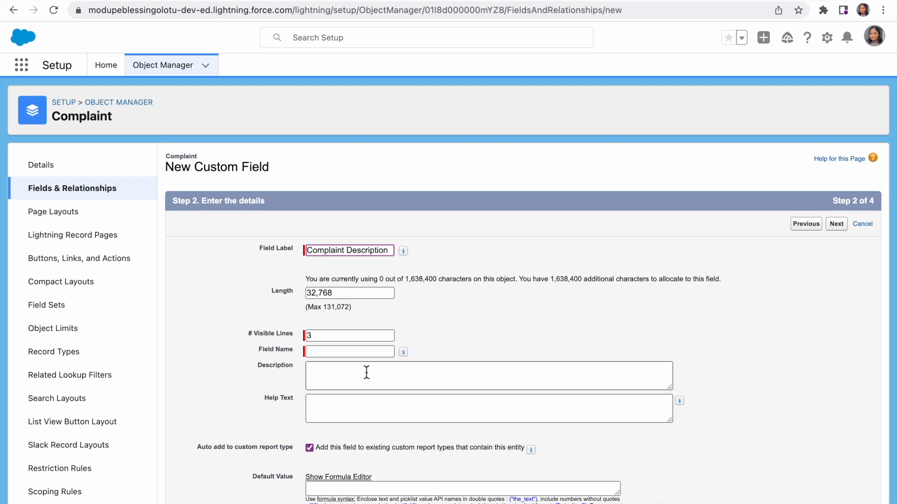
pyautogui.click(345, 352)
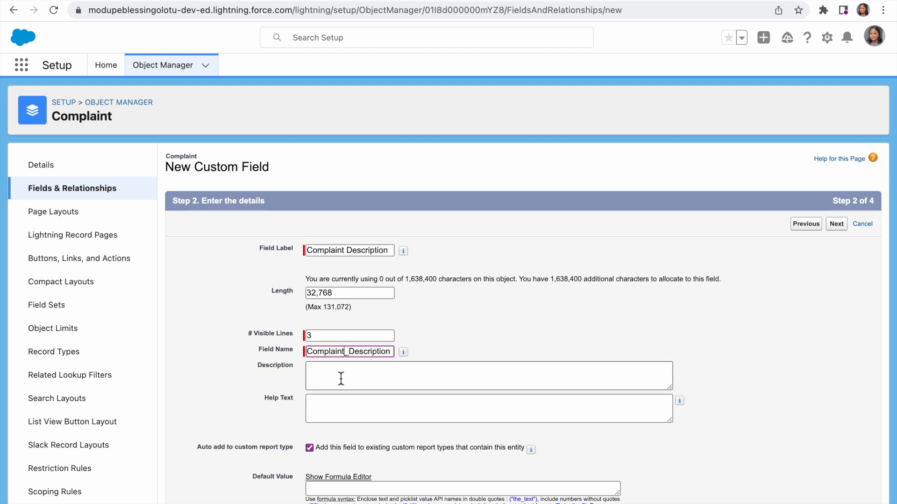
# - Set the help text to "Please enter as much detail around this complaint so we clearly understand you" and continue to field-level security
pyautogui.scroll(-1, 341, 378)
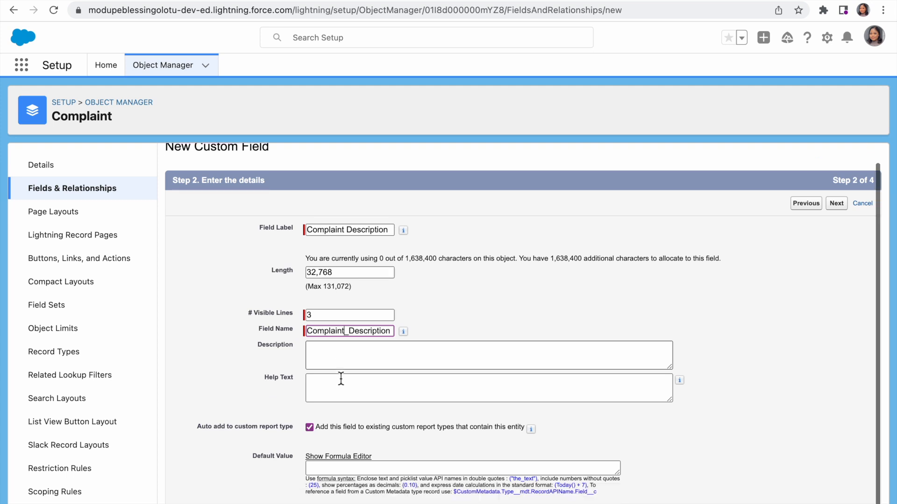
pyautogui.click(339, 386)
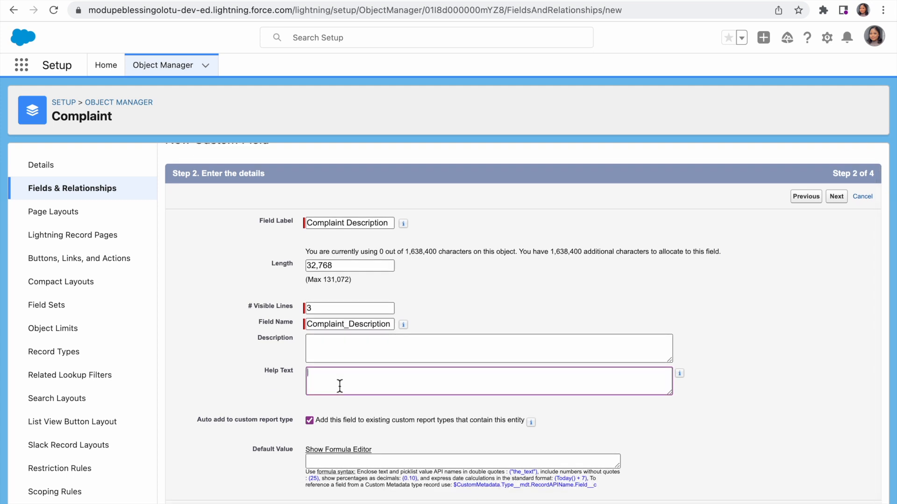
pyautogui.write('ease enter as much detail around this comp')
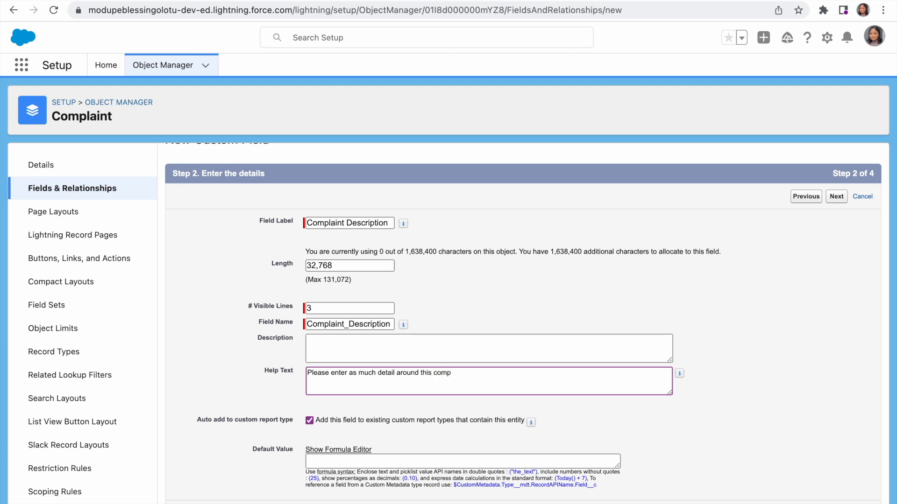
pyautogui.write('laint so we clearly understand you')
pyautogui.scroll(-1, 523, 338)
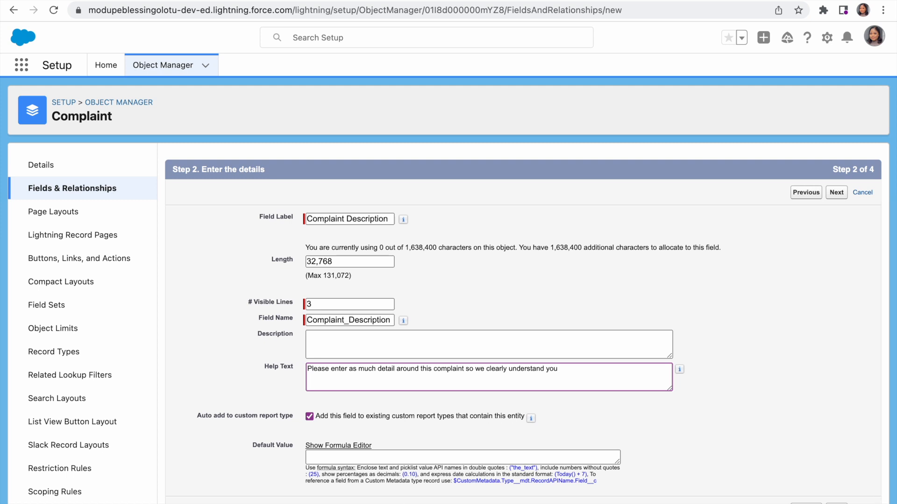
pyautogui.click(836, 503)
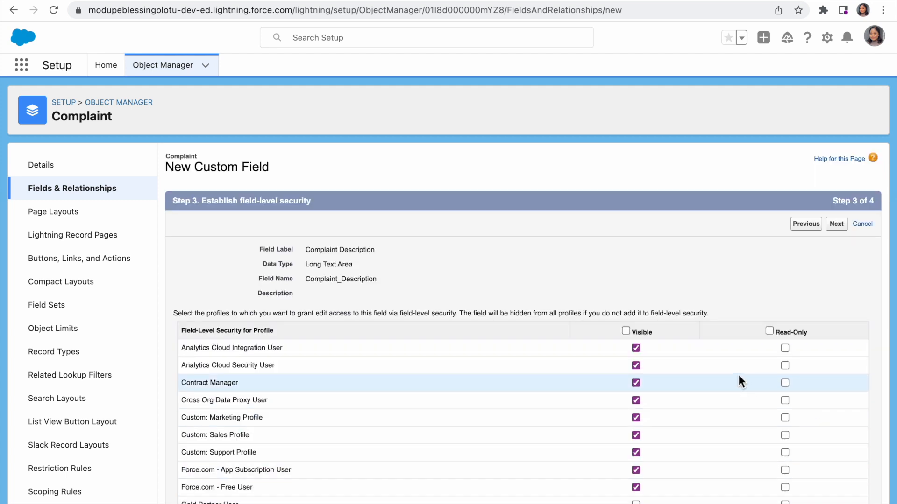
# - Accept the default field-level security and Complaint Layout placement, then save the Complaint Description field and start another new field
pyautogui.scroll(-6, 739, 374)
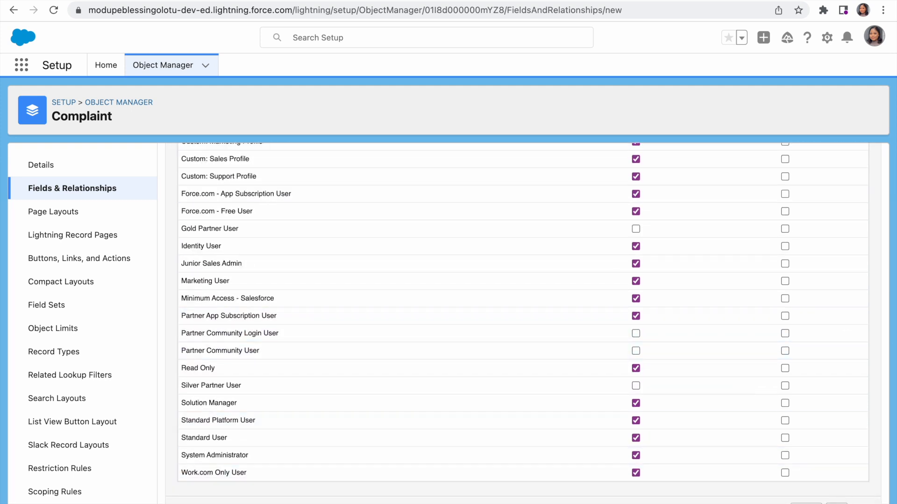
pyautogui.click(836, 503)
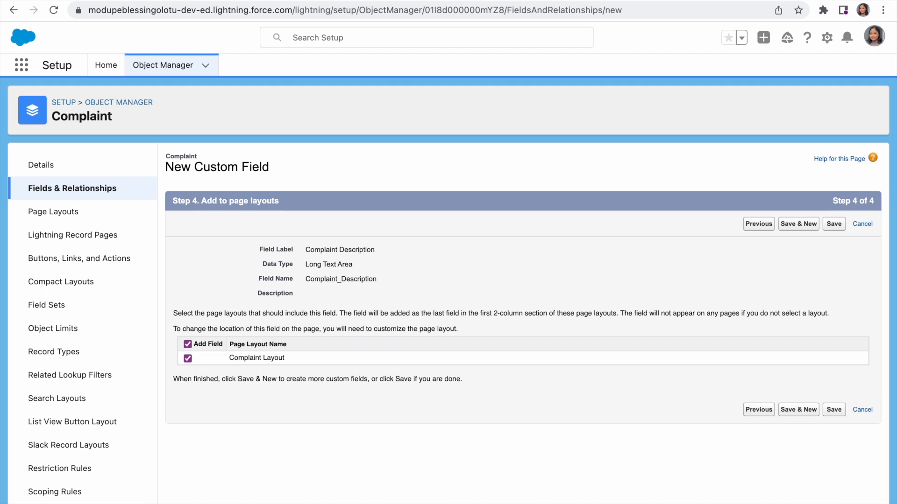
pyautogui.click(812, 415)
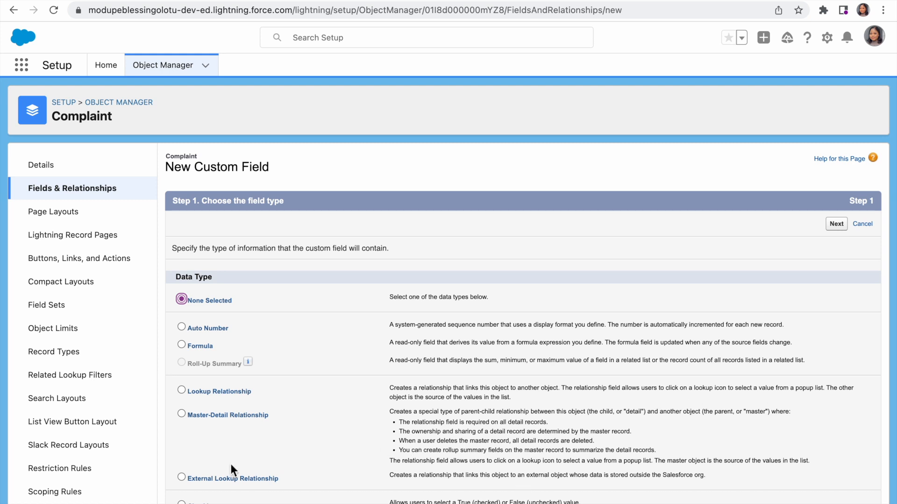
# - Choose Picklist as the data type of the second custom field and continue to its details
pyautogui.scroll(-3, 231, 467)
pyautogui.scroll(-2, 230, 464)
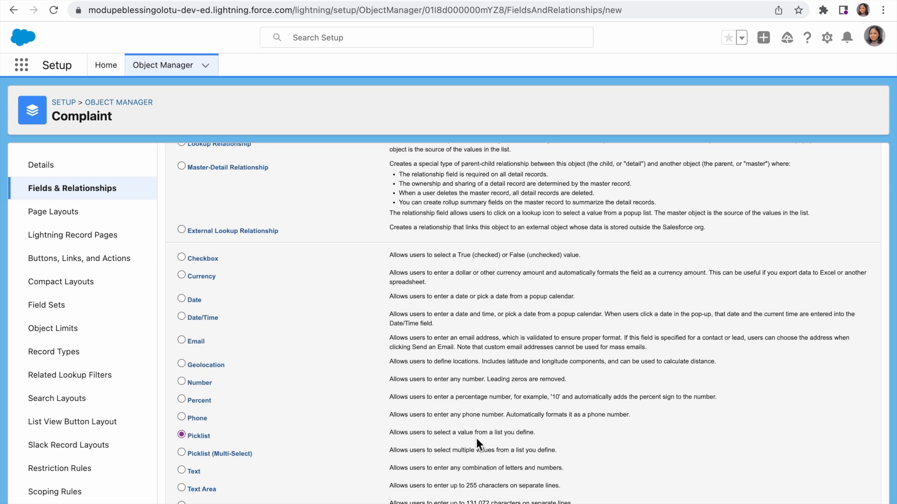
pyautogui.scroll(-2, 529, 434)
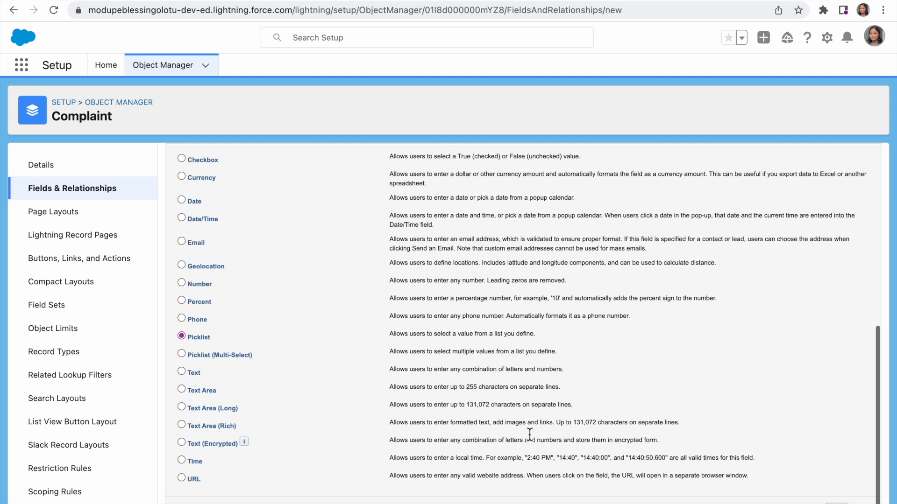
pyautogui.click(836, 503)
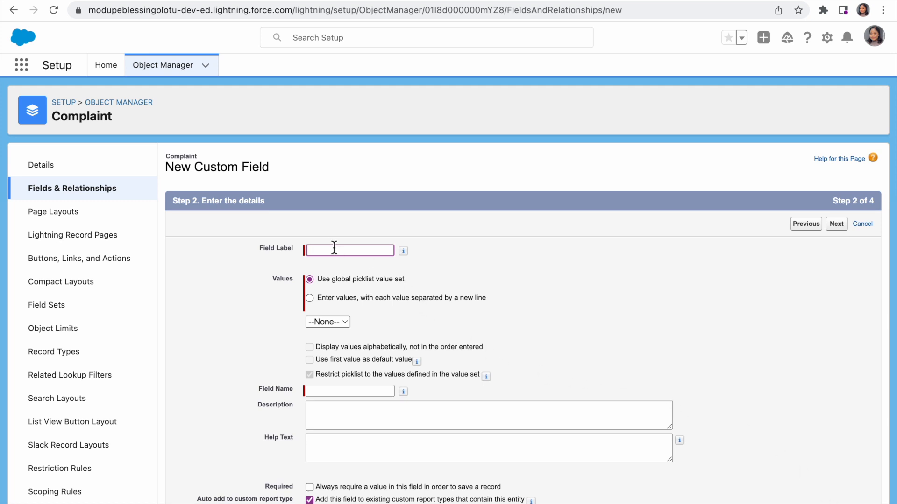
# - Label the picklist field "Complaint Category" and let its field name fill in as Complaint_Category
pyautogui.write('Complaint ')
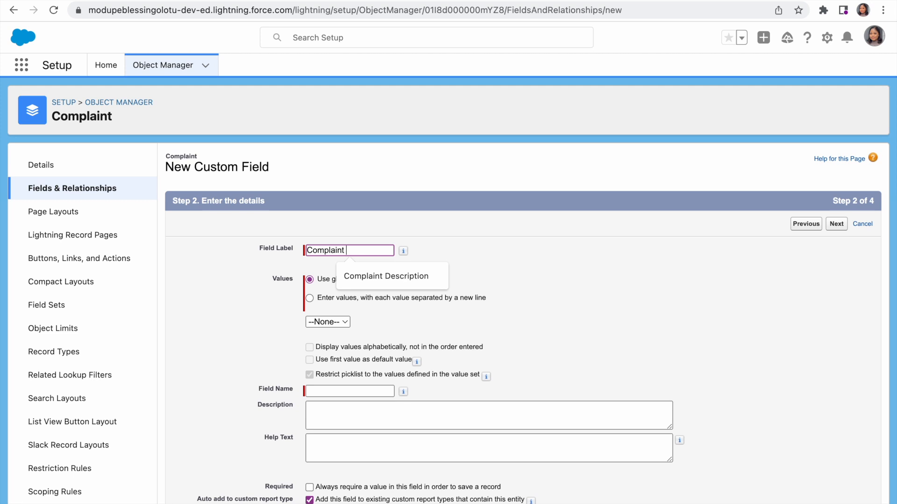
pyautogui.write('Category')
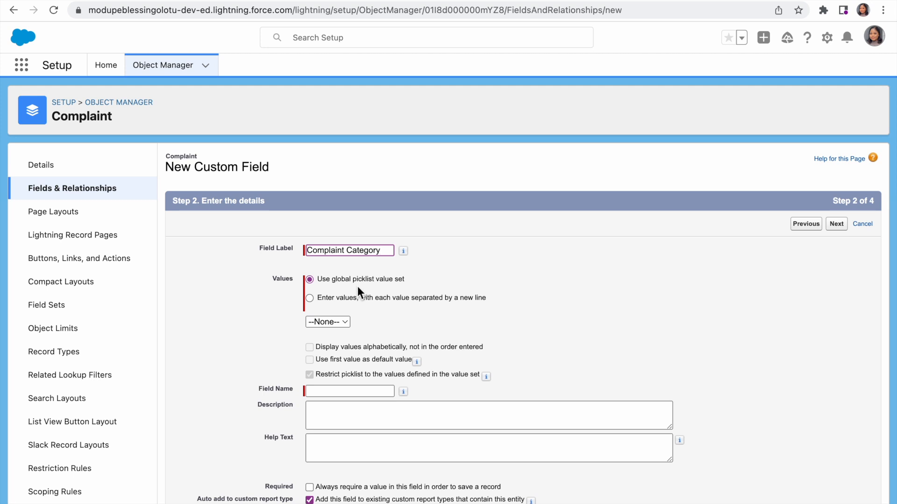
pyautogui.scroll(-2, 358, 287)
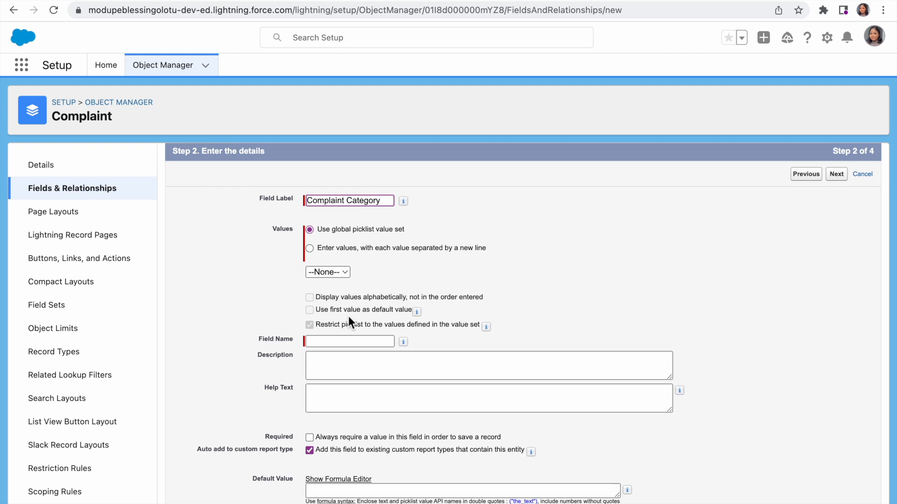
pyautogui.click(342, 342)
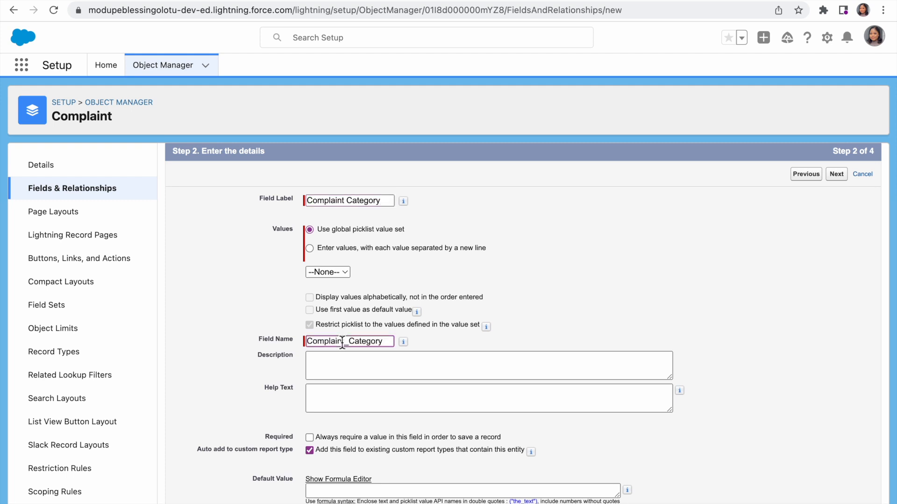
# - Choose to enter the picklist's own values and add "Customer Service" and "Employee Service", each on its own line
pyautogui.click(310, 248)
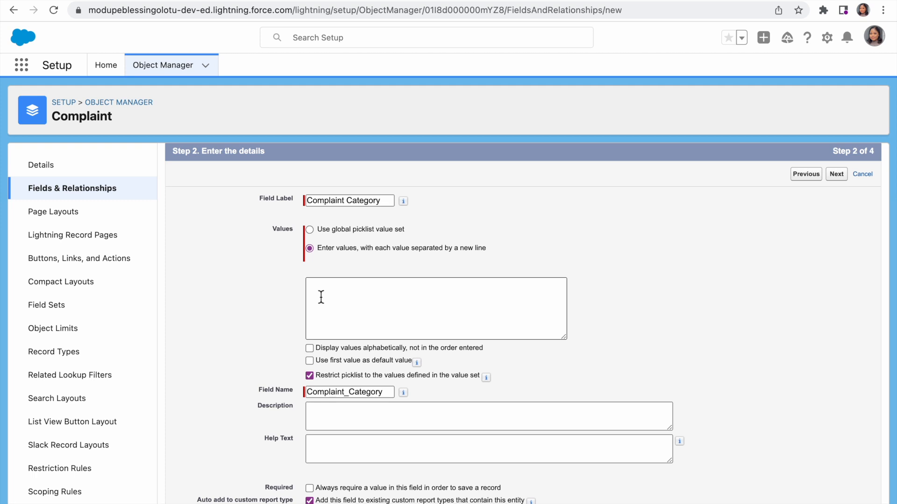
pyautogui.click(321, 297)
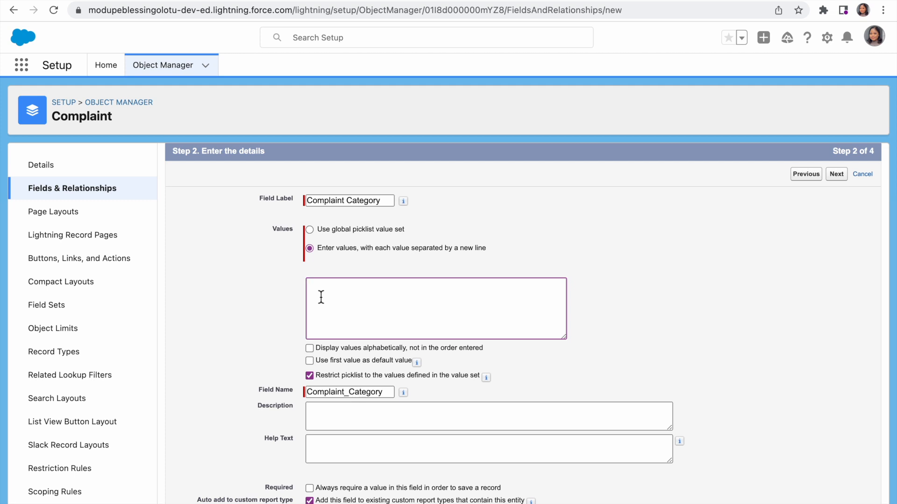
pyautogui.scroll(-2, 321, 297)
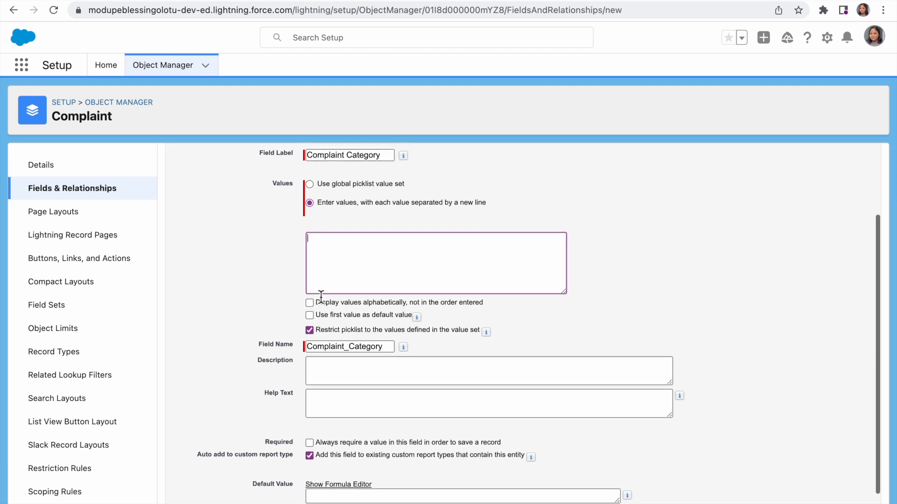
pyautogui.scroll(1, 321, 297)
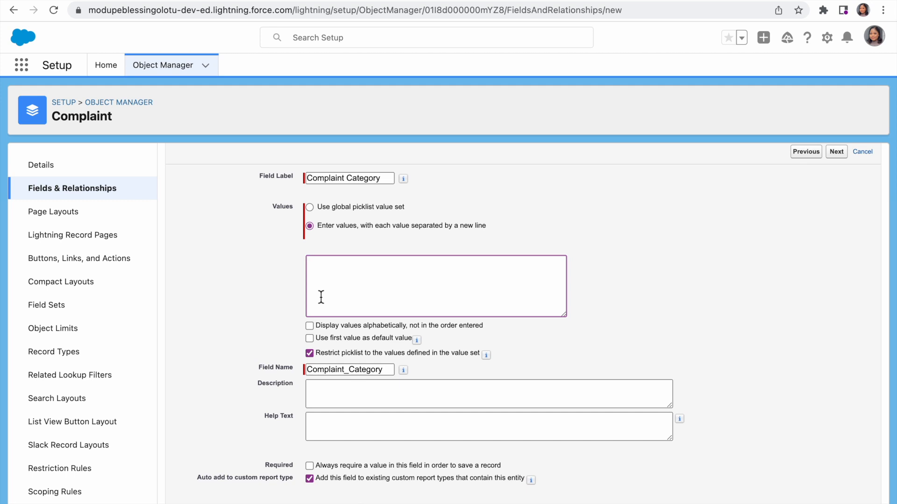
pyautogui.write('Cus')
pyautogui.write('to')
pyautogui.write('mer Ser')
pyautogui.write('vice ')
pyautogui.write('Emp')
pyautogui.write('oyee')
pyautogui.press('BackSpace')
pyautogui.press('BackSpace')
pyautogui.press('BackSpace')
pyautogui.press('BackSpace')
pyautogui.write('loyee Service ')
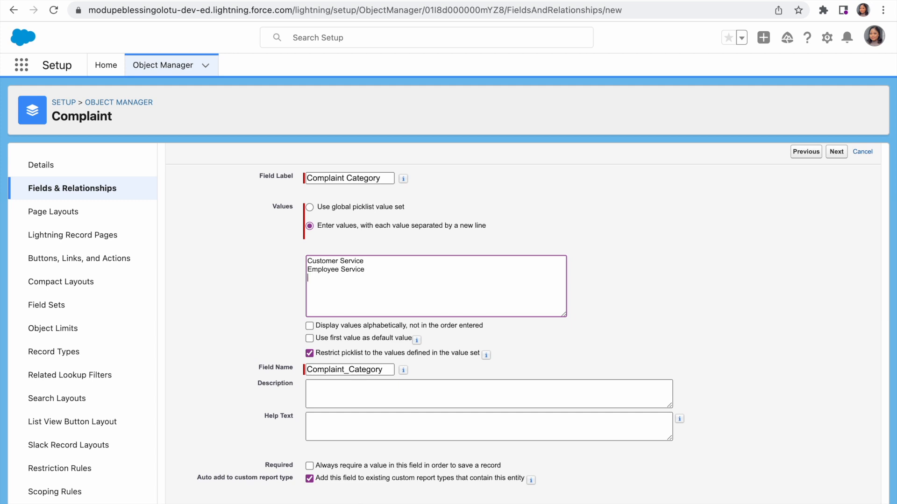
# - Add "Facilities/IT", "Kitchen snacks", "App issues" and "Other" as further Complaint Category values, each on its own line
pyautogui.write('faciliti')
pyautogui.write('es')
pyautogui.write('/IT ')
pyautogui.write('Kitchen ')
pyautogui.write('sna')
pyautogui.write('ck')
pyautogui.write('s')
pyautogui.click(309, 278)
pyautogui.press('BackSpace')
pyautogui.write('F')
pyautogui.press('Return')
pyautogui.write('App')
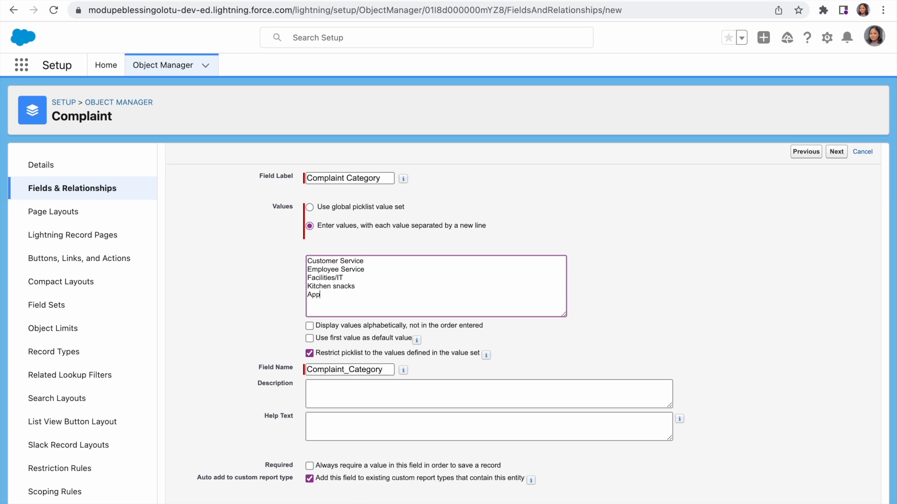
pyautogui.write(' issue')
pyautogui.write('s ')
pyautogui.write('Other')
# - Turn the picklist's restriction to its defined value set off and back on, and view that option's help note
pyautogui.scroll(-2, 523, 324)
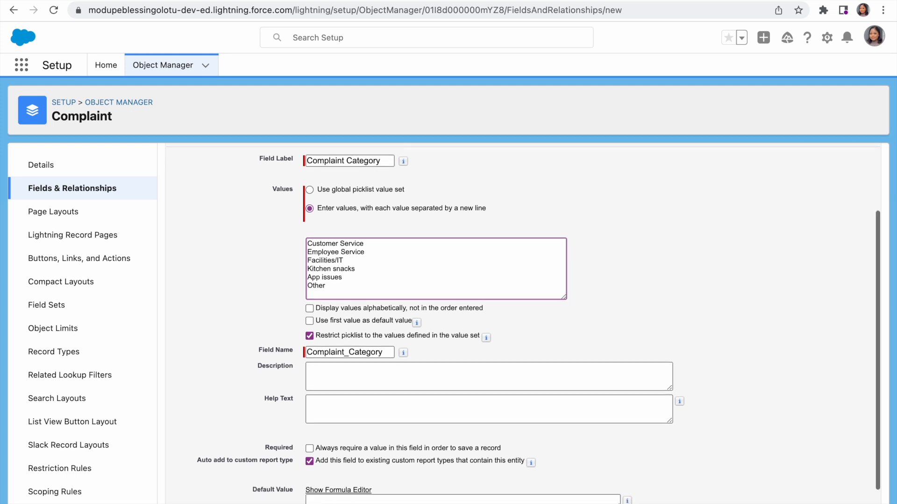
pyautogui.scroll(-1, 523, 324)
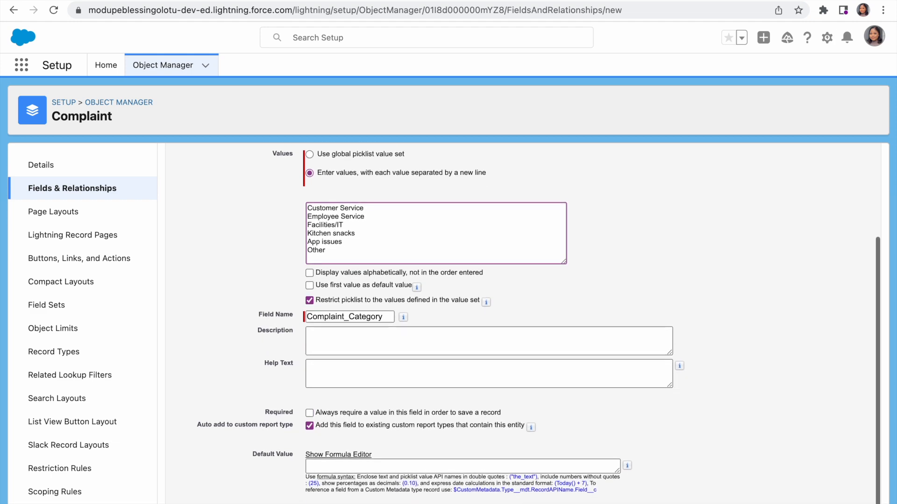
pyautogui.scroll(-1, 523, 324)
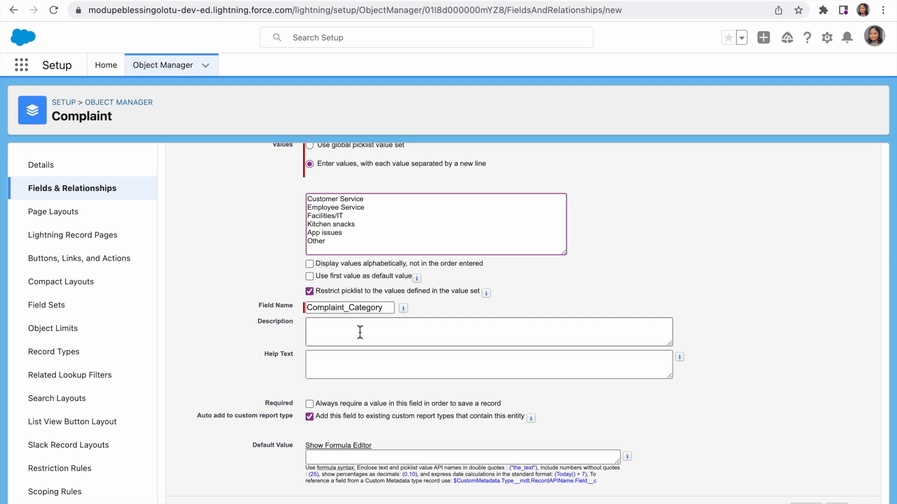
pyautogui.click(312, 293)
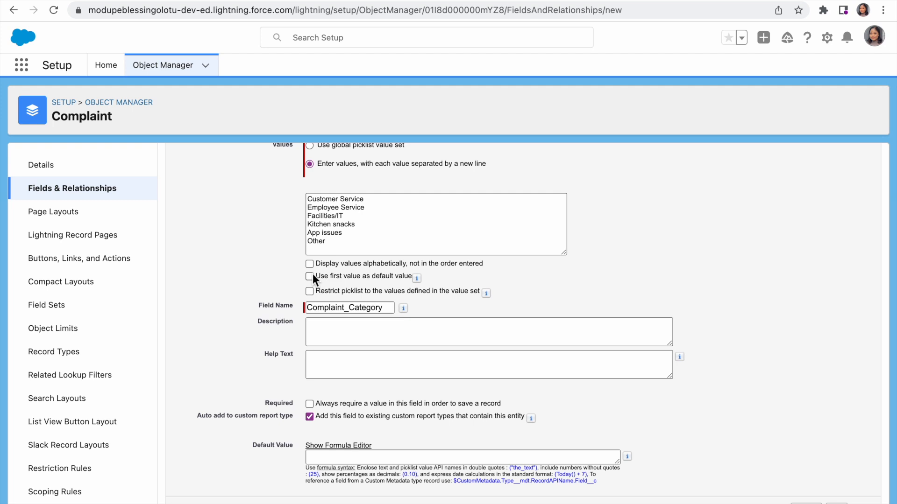
pyautogui.scroll(3, 312, 274)
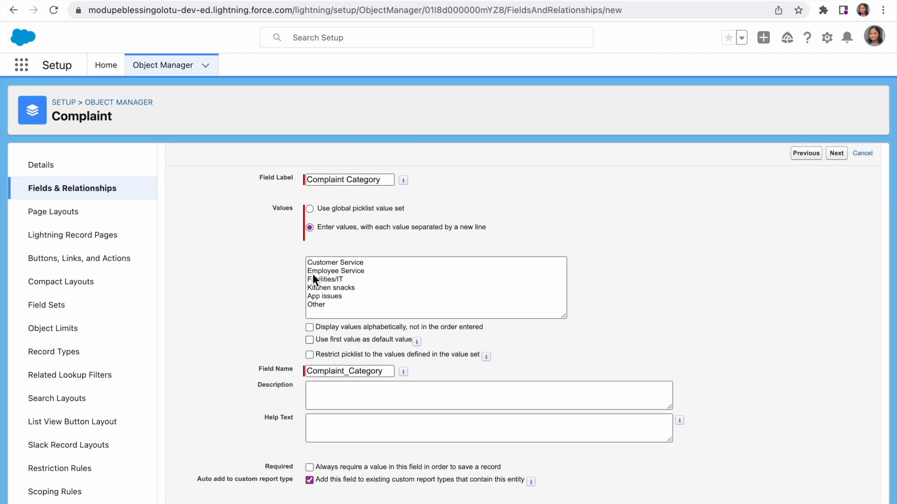
pyautogui.scroll(-2, 313, 275)
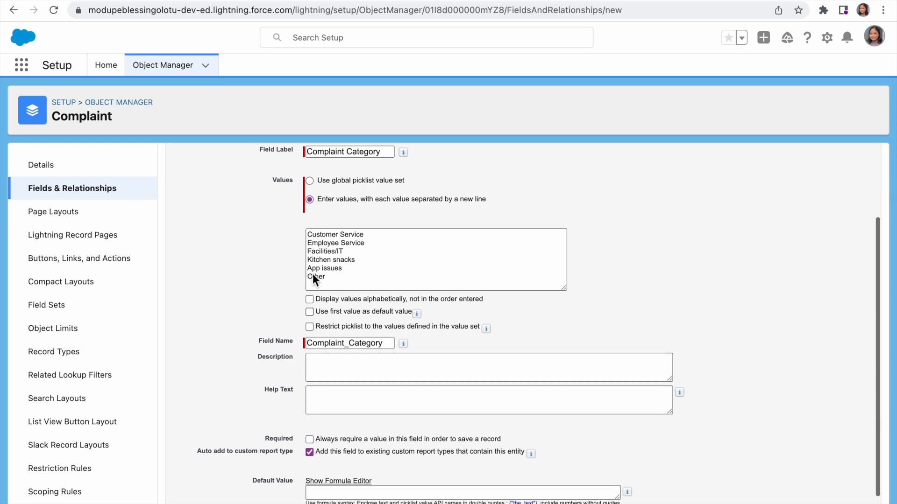
pyautogui.scroll(-1, 313, 274)
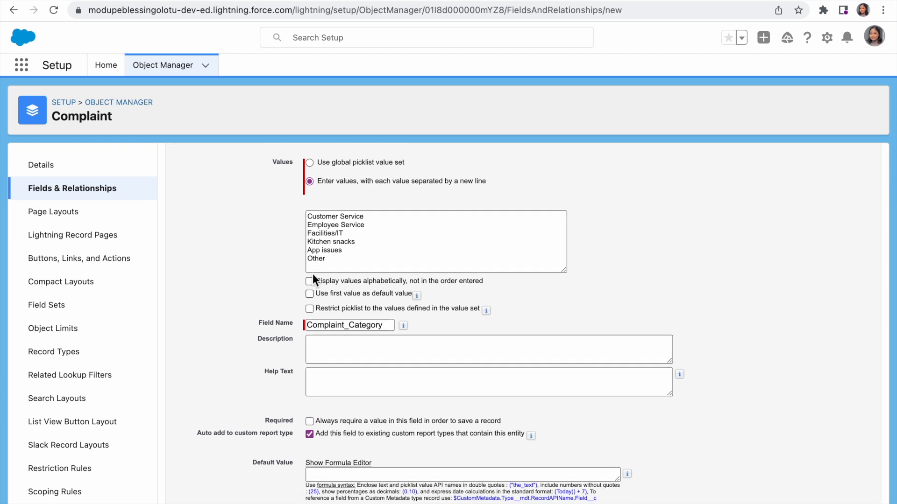
pyautogui.scroll(-1, 312, 273)
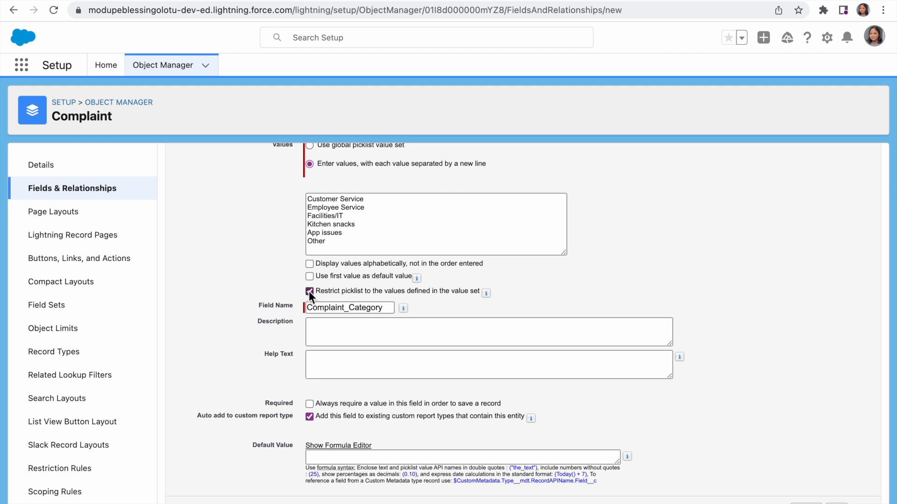
pyautogui.moveTo(485, 295)
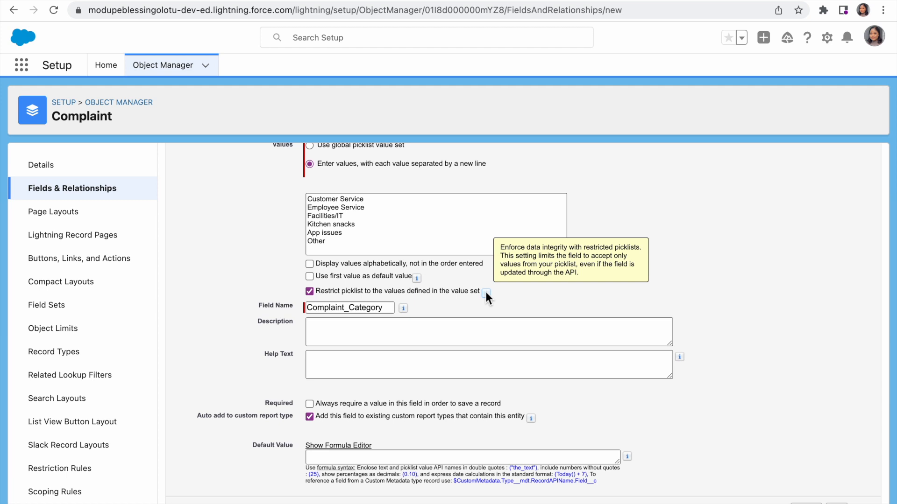
# - Accept the default field-level security and Complaint Layout placement, and save the Complaint Category field
pyautogui.click(833, 503)
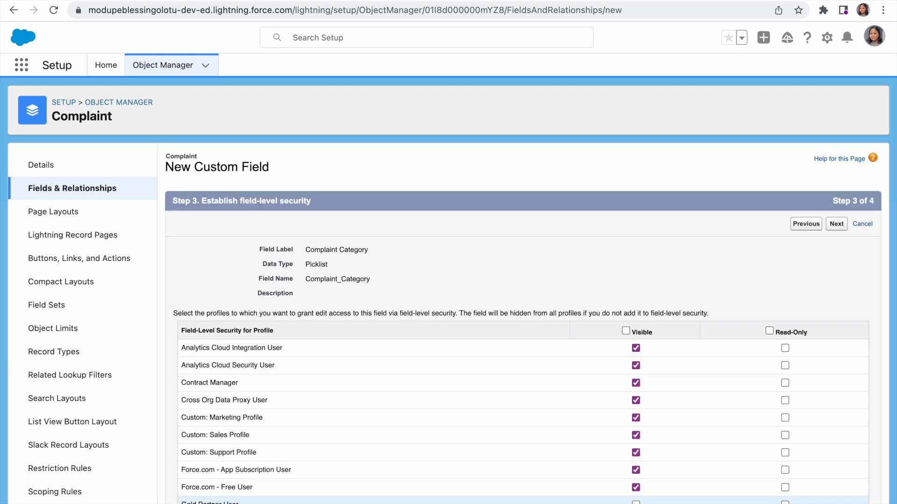
pyautogui.scroll(-6, 522, 322)
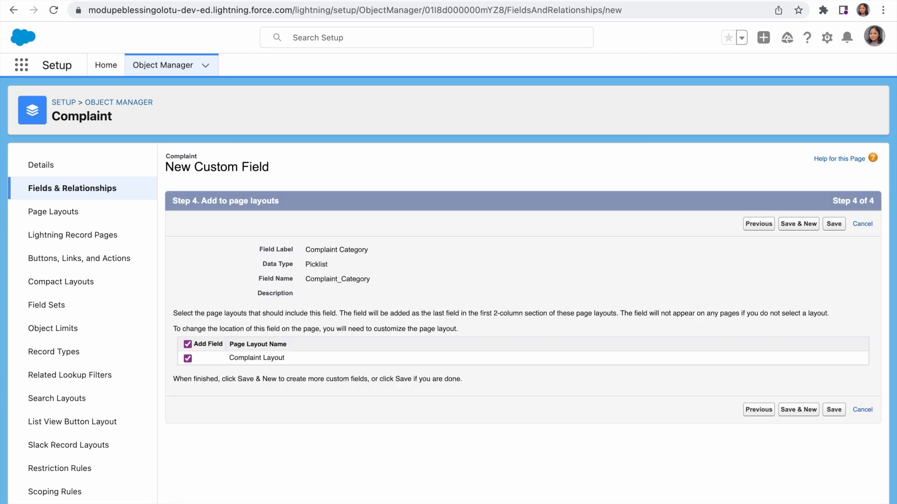
pyautogui.click(836, 415)
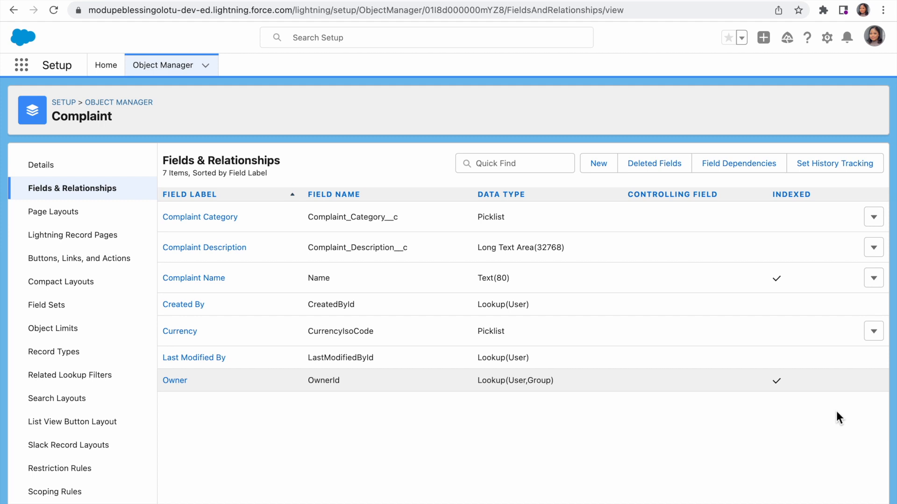
# - Search the available apps for "com" and open the Complaint wizard app
pyautogui.click(22, 67)
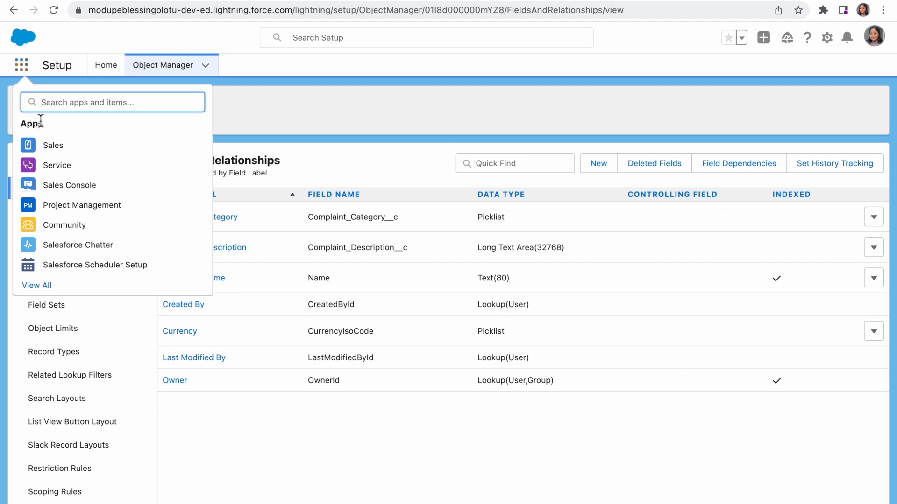
pyautogui.write('com')
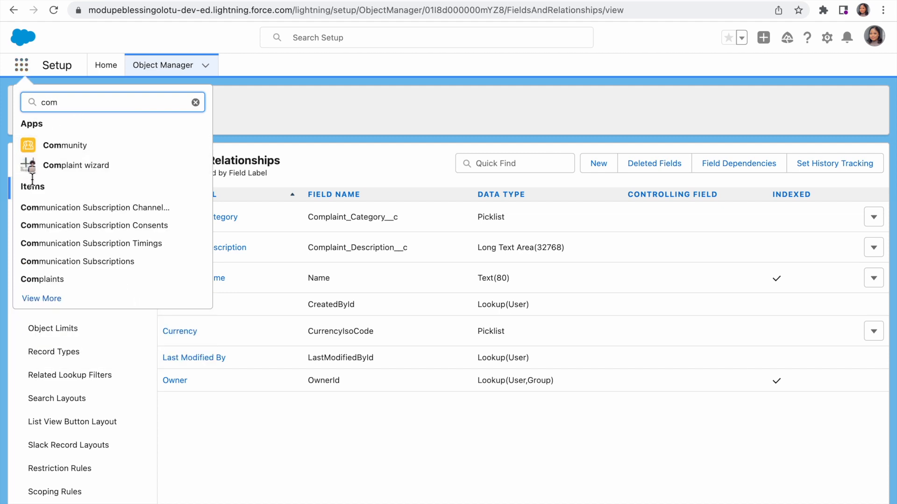
pyautogui.click(52, 172)
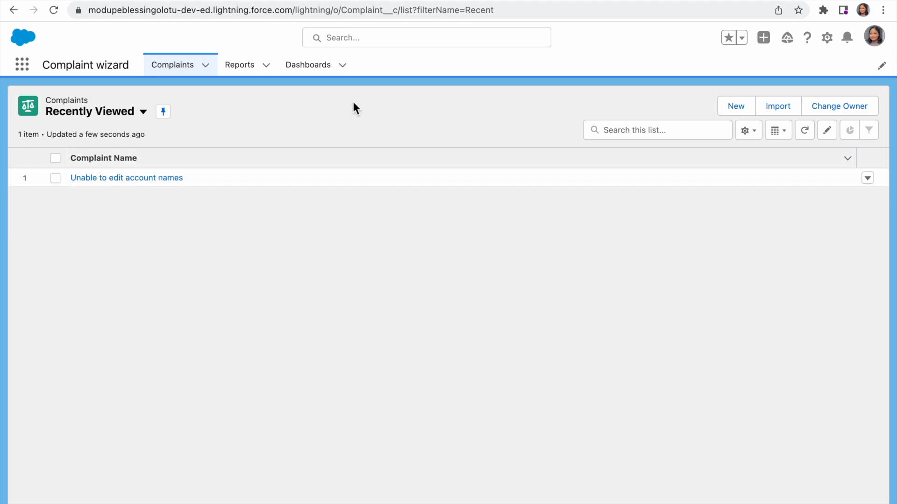
# - Start a new complaint named "App" and set its Complaint Category to Customer Service
pyautogui.click(735, 105)
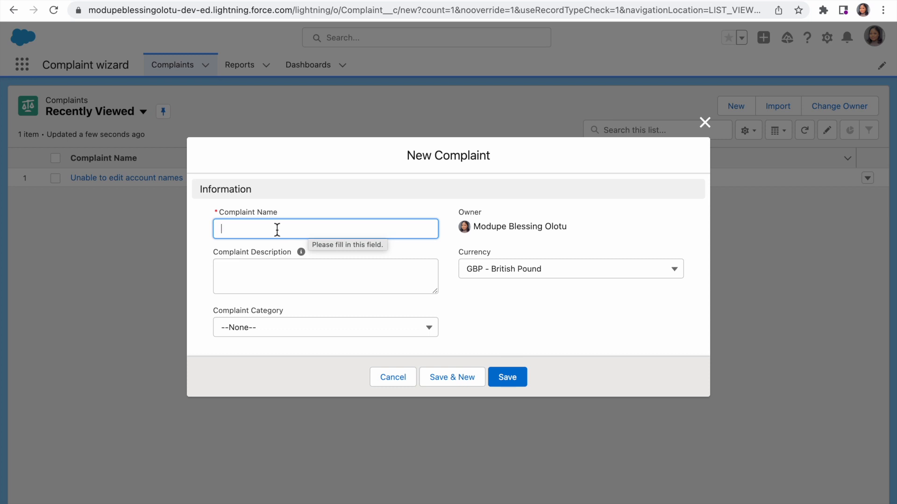
pyautogui.write('App')
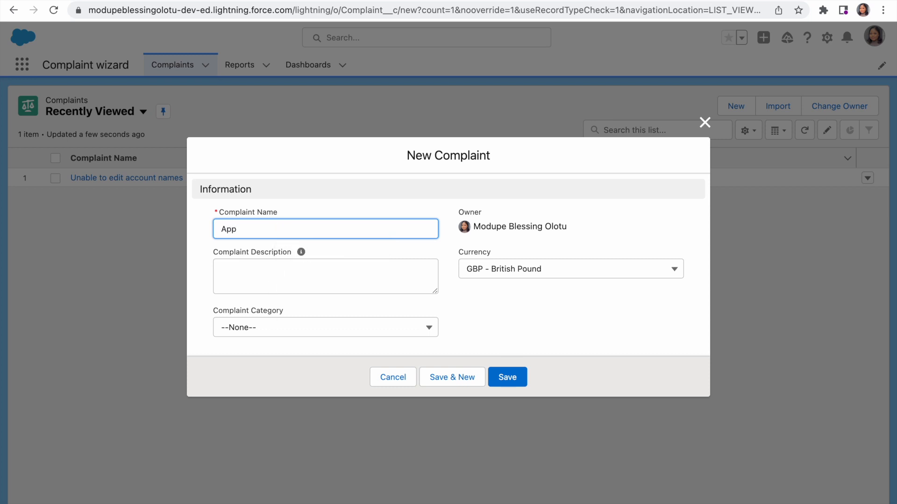
pyautogui.click(264, 332)
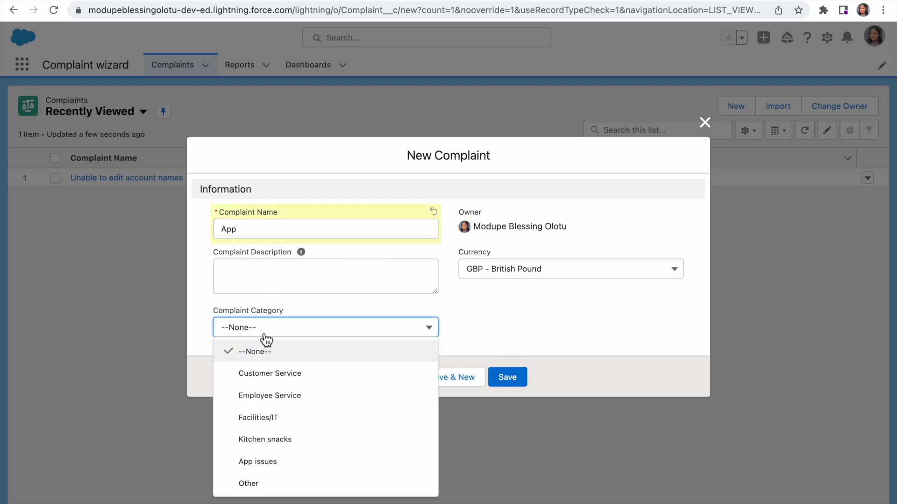
pyautogui.click(268, 376)
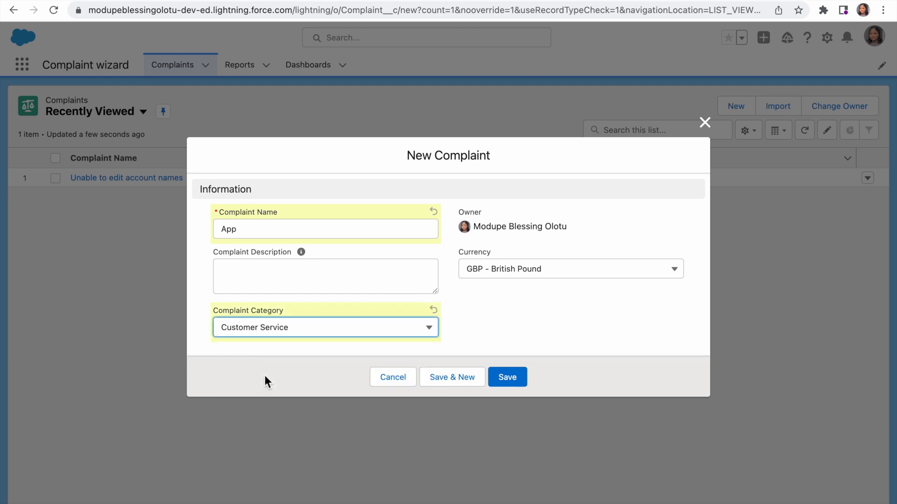
# - Set the description to "The lady I spoke to on the phone was not clear with the instructions and wouldn't repeat herself" and save the complaint
pyautogui.click(315, 275)
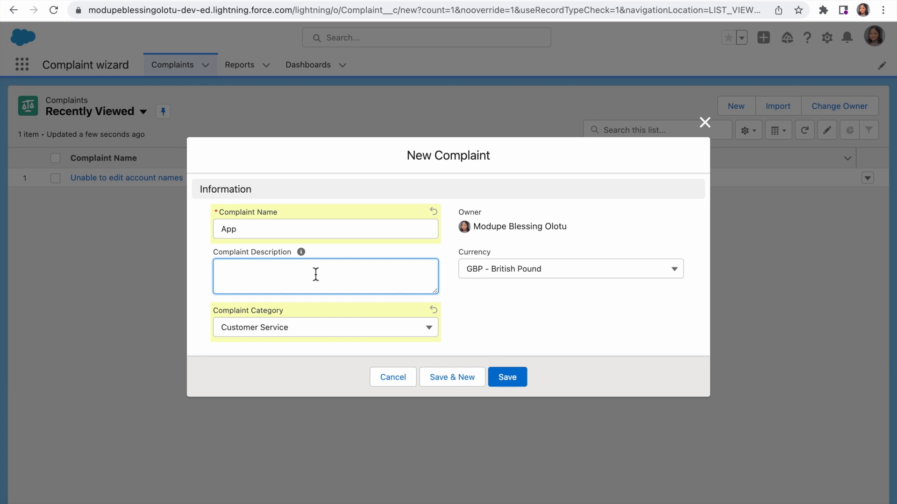
pyautogui.write('The lady i so')
pyautogui.press('BackSpace')
pyautogui.press('BackSpace')
pyautogui.press('BackSpace')
pyautogui.write('I spoke to on the phone was ')
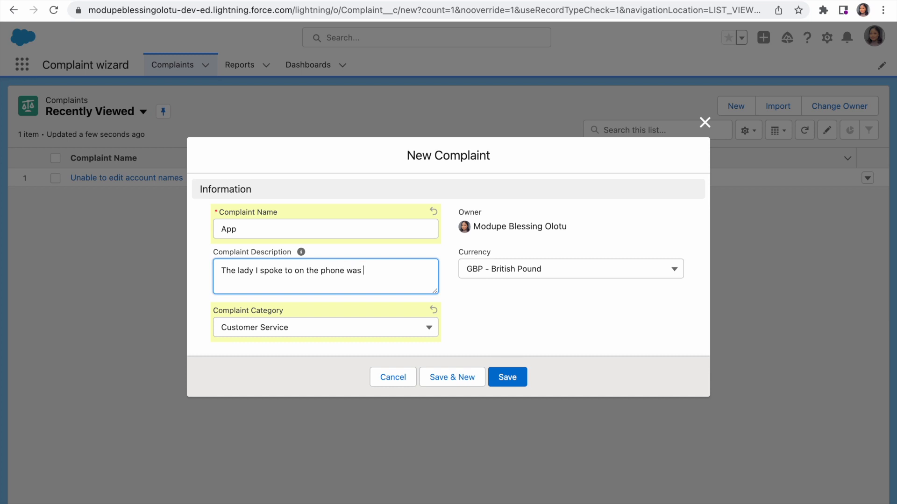
pyautogui.write('not clear with the instructions and ')
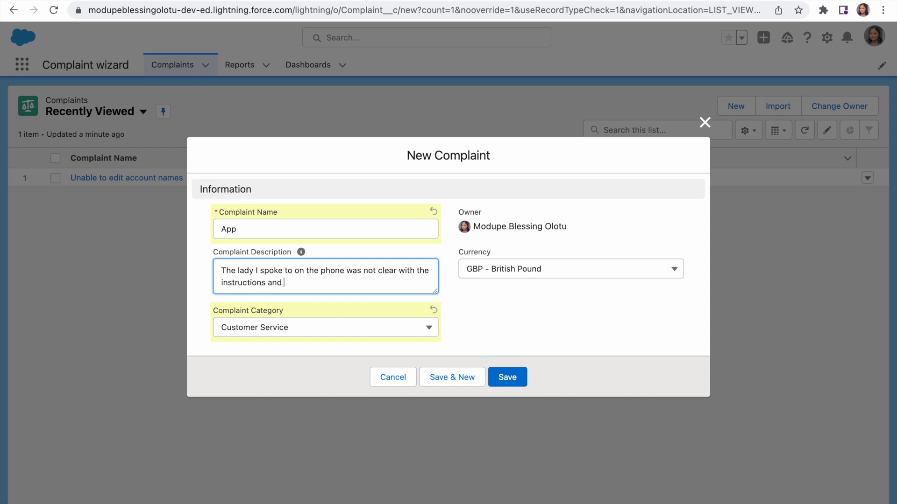
pyautogui.write('wouldn')
pyautogui.write("'t ")
pyautogui.write('repa')
pyautogui.press('BackSpace')
pyautogui.write('eat herself')
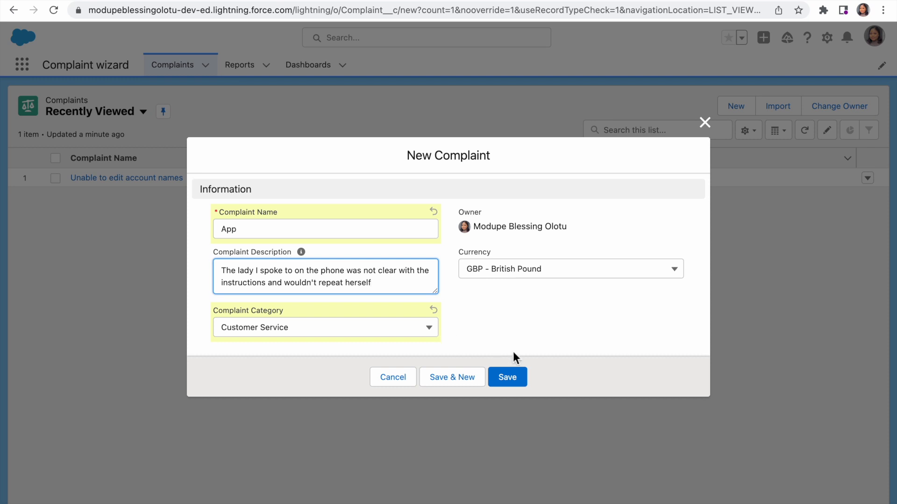
pyautogui.click(512, 376)
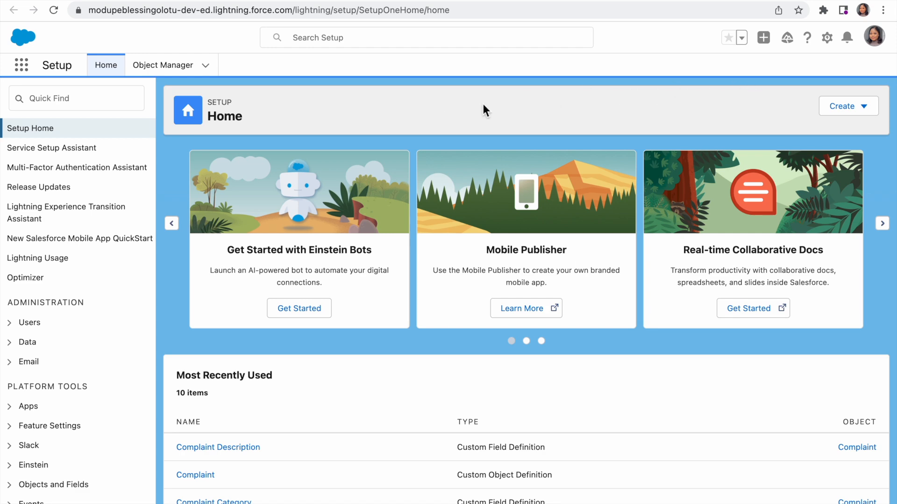
# - Open Schema Builder from the Object Manager and clear all objects from its canvas
pyautogui.click(176, 73)
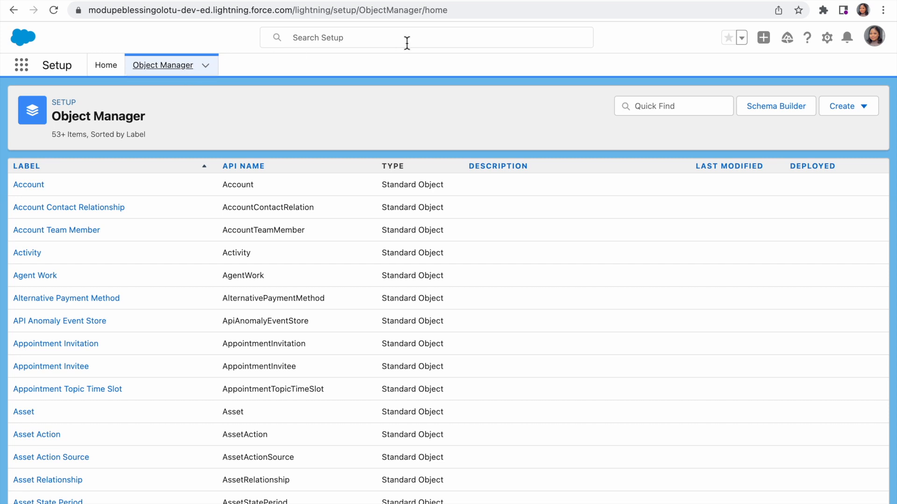
pyautogui.click(771, 111)
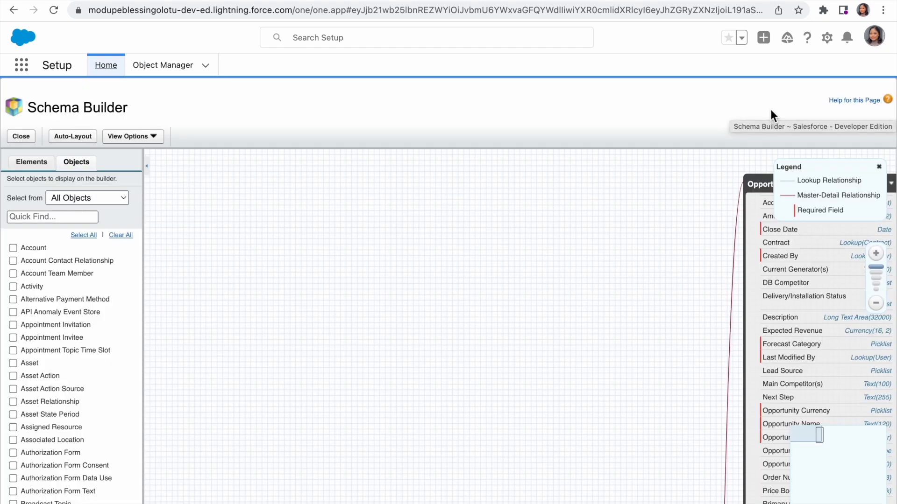
pyautogui.click(125, 241)
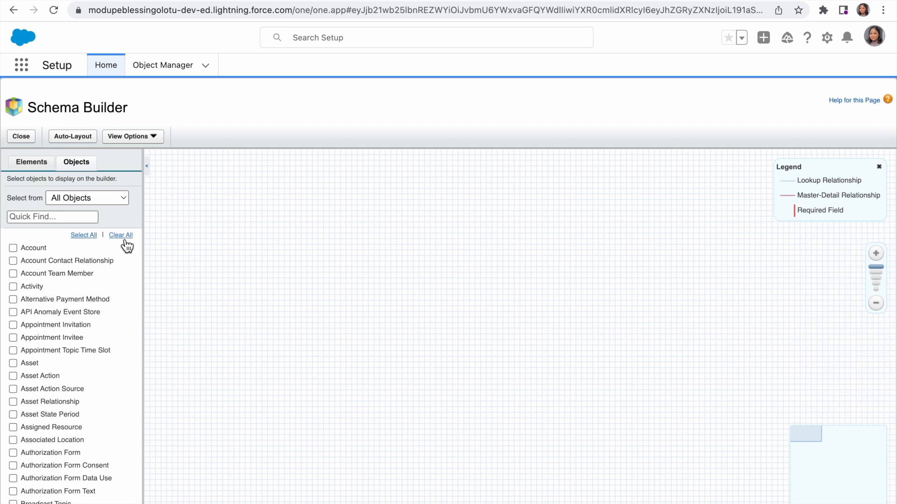
# - Search the object list for "com" and add the Complaint object to the schema canvas
pyautogui.click(51, 217)
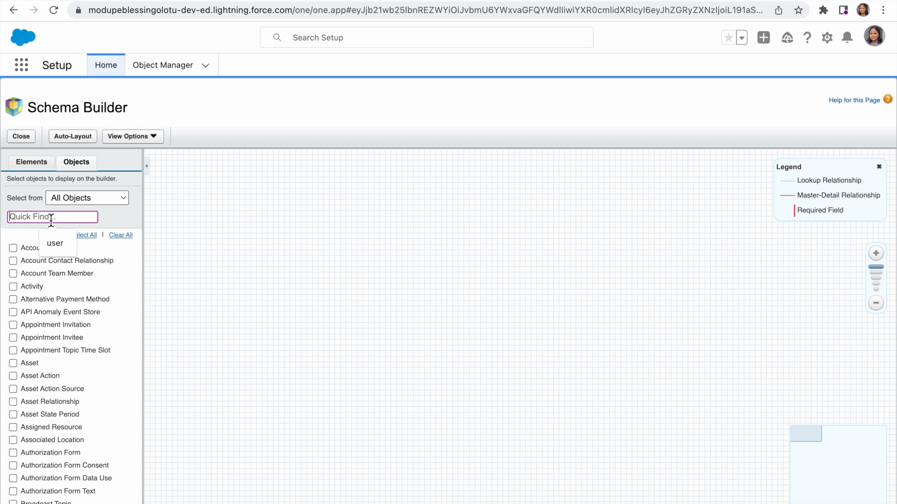
pyautogui.write('c')
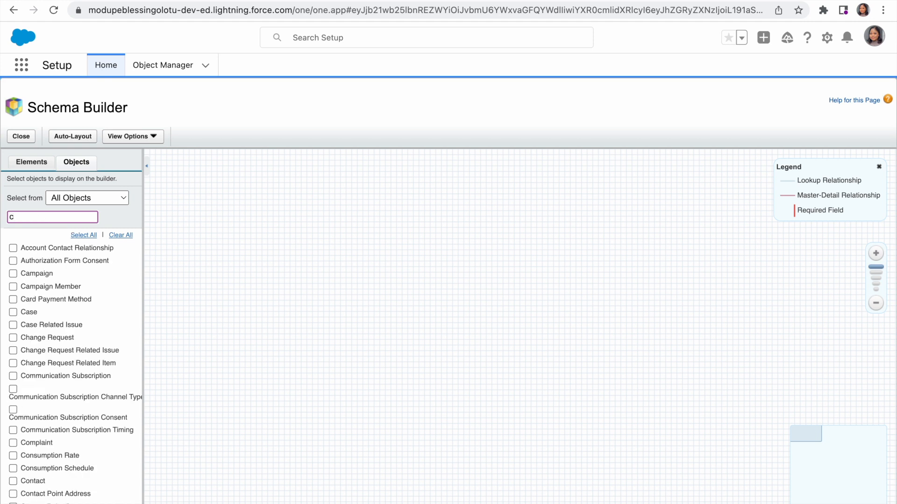
pyautogui.write('om')
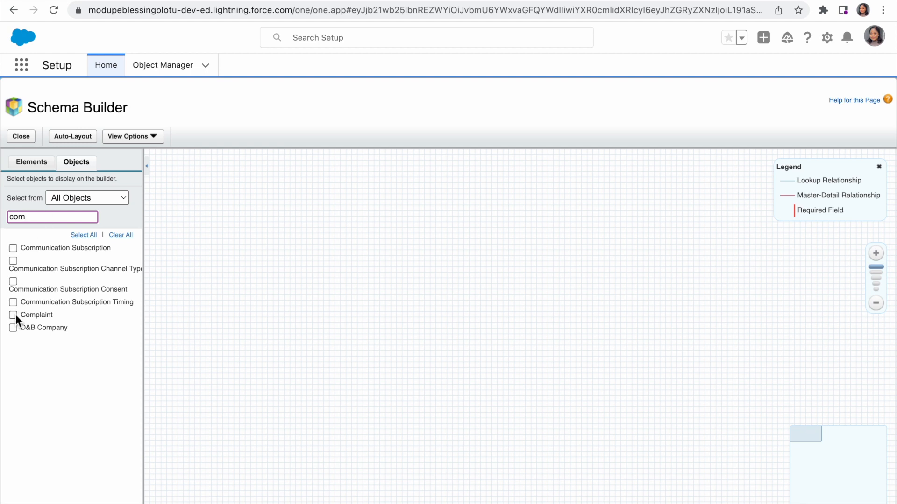
pyautogui.click(14, 314)
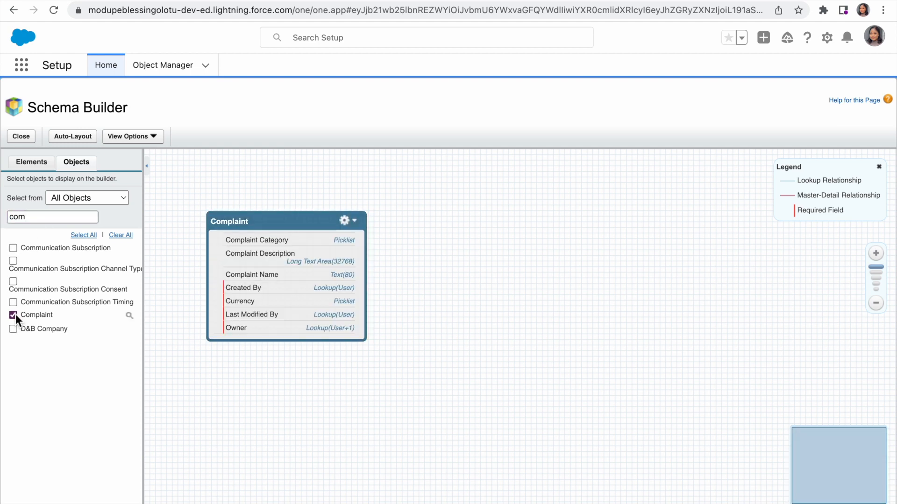
# - Search the object list for "use", add the User object to the canvas and place it to the right of the Complaint object
pyautogui.click(52, 221)
pyautogui.press('BackSpace')
pyautogui.press('BackSpace')
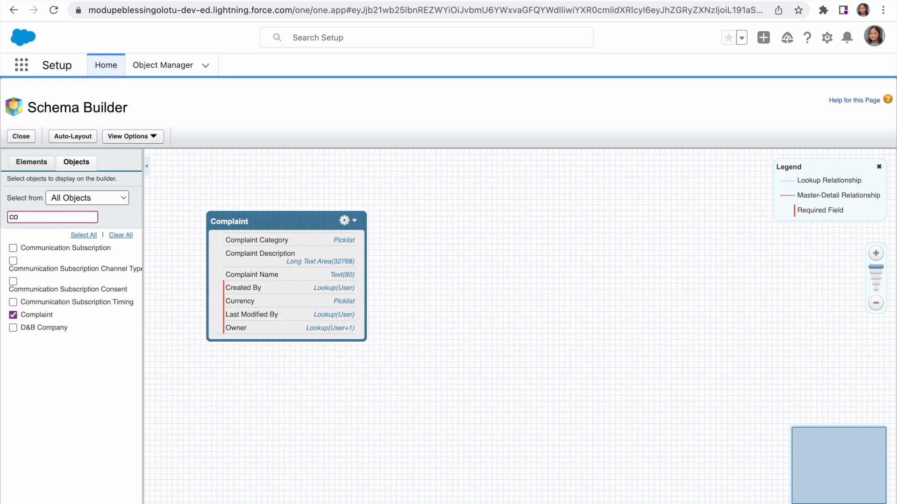
pyautogui.press('BackSpace')
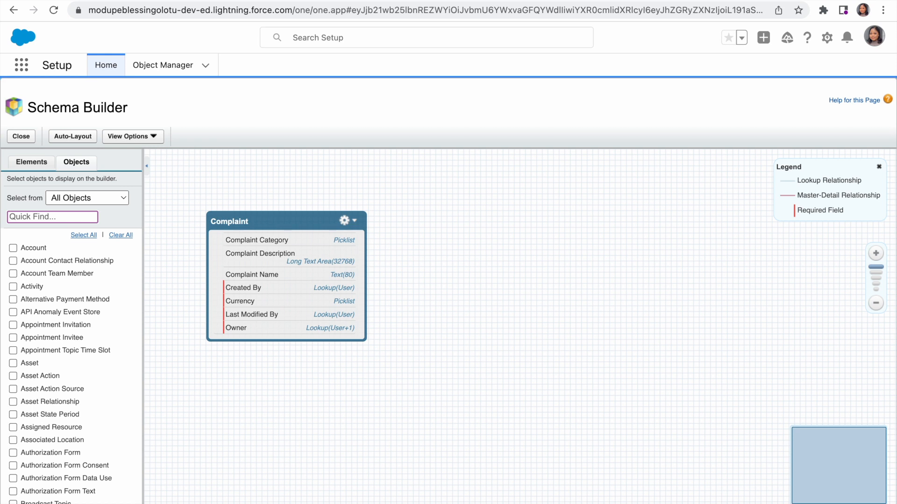
pyautogui.write('use')
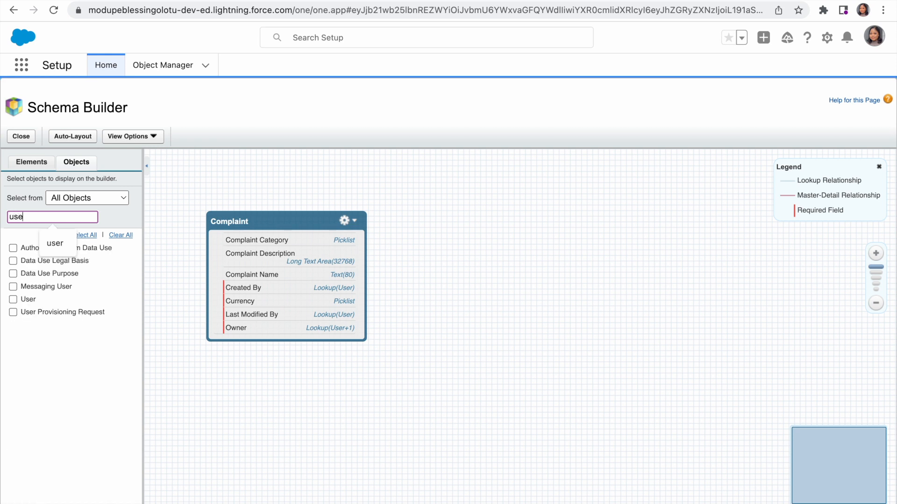
pyautogui.click(14, 299)
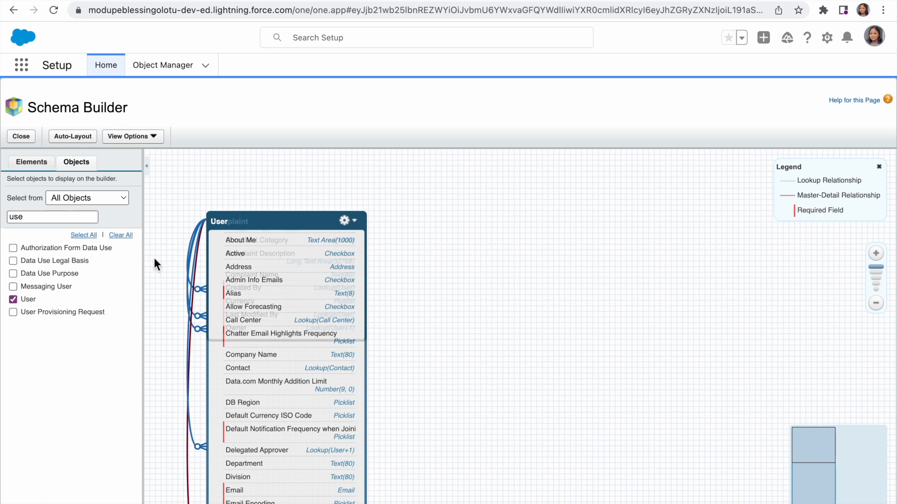
pyautogui.moveTo(269, 224); pyautogui.dragTo(481, 219)
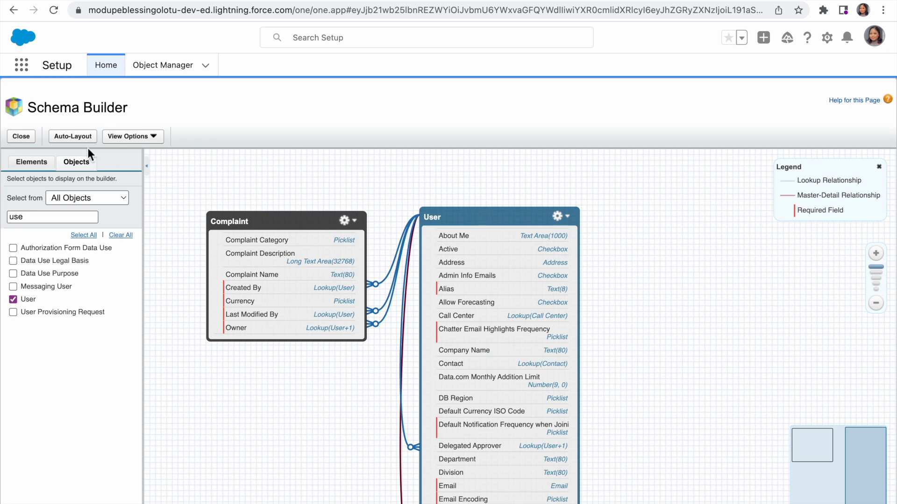
# - Add a new picklist field to the Complaint object, with the label and field name Status
pyautogui.click(36, 166)
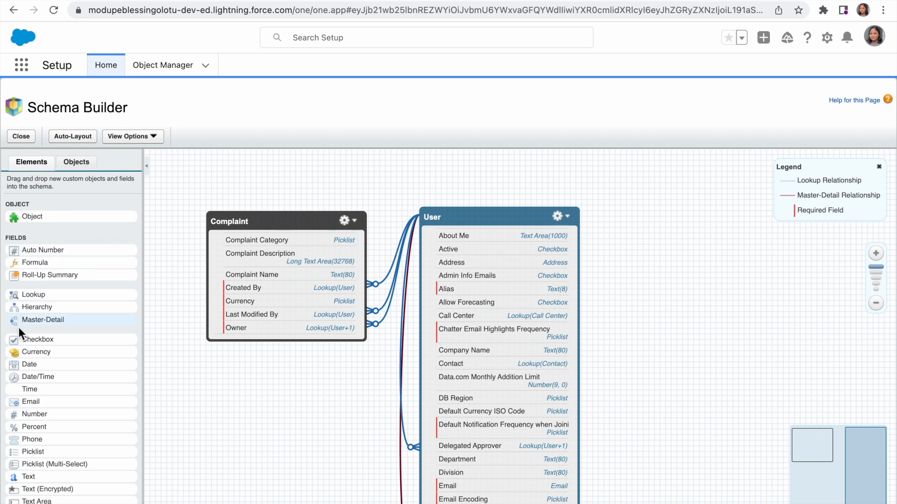
pyautogui.scroll(-1, 38, 378)
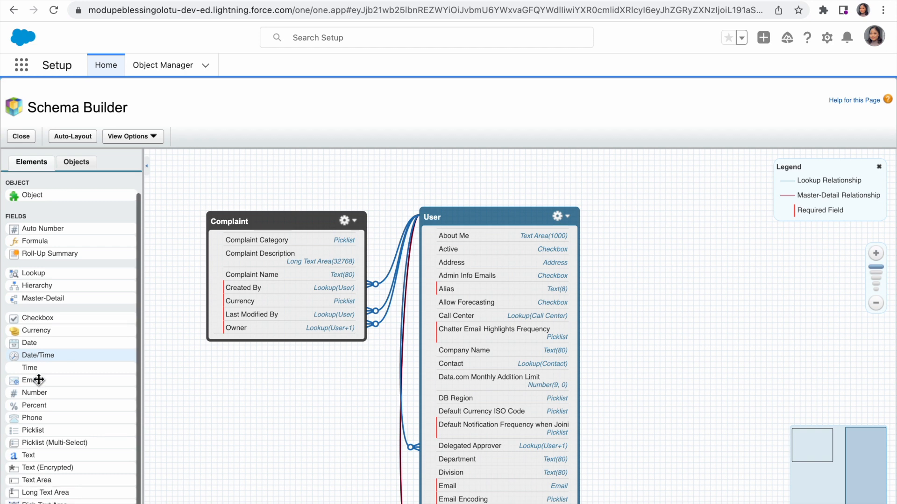
pyautogui.scroll(1, 39, 380)
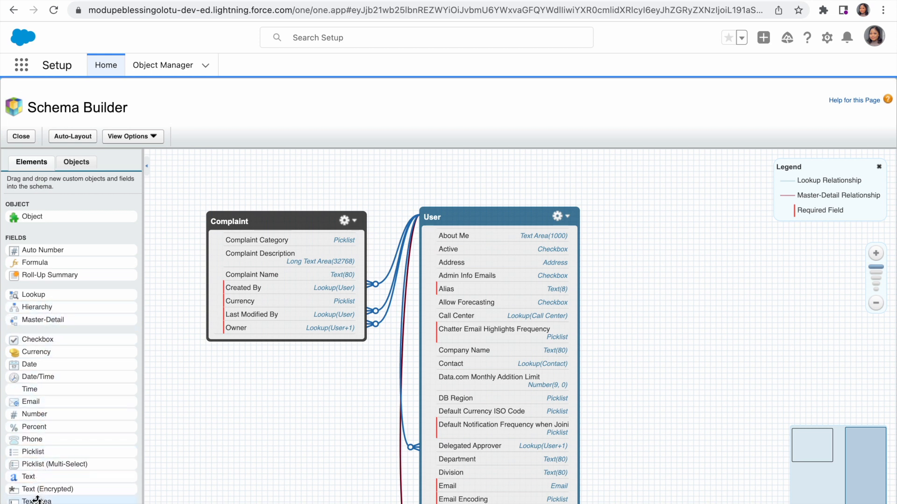
pyautogui.scroll(-1, 47, 486)
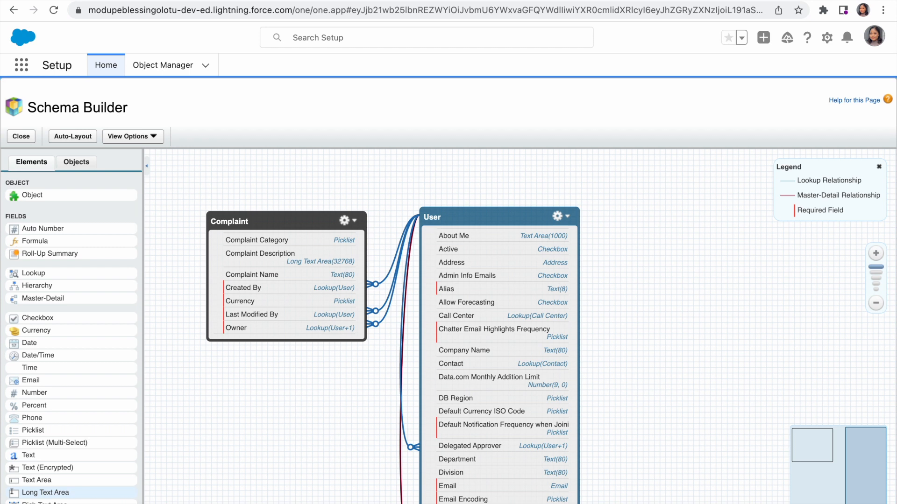
pyautogui.scroll(1, 50, 425)
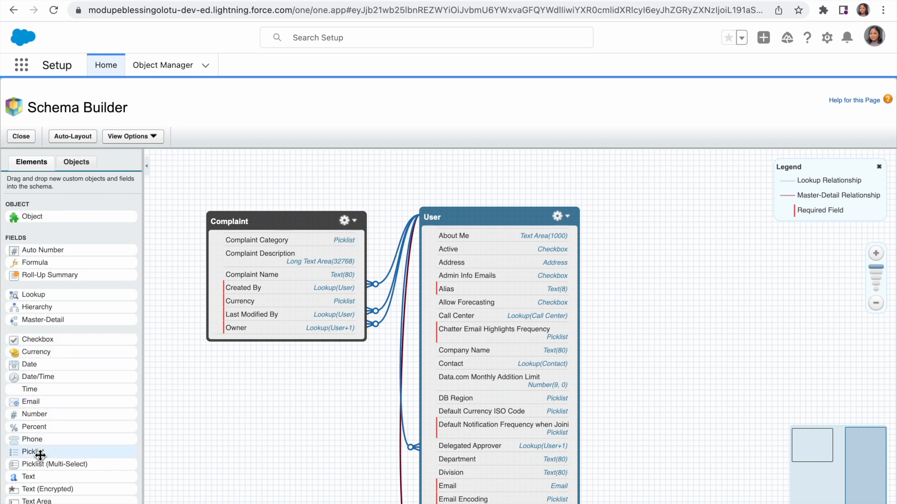
pyautogui.moveTo(40, 456); pyautogui.dragTo(254, 298)
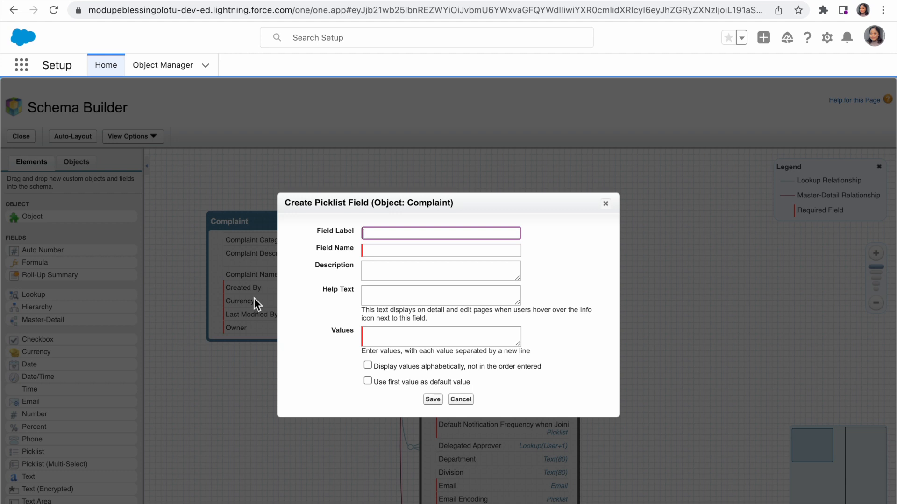
pyautogui.write('Status')
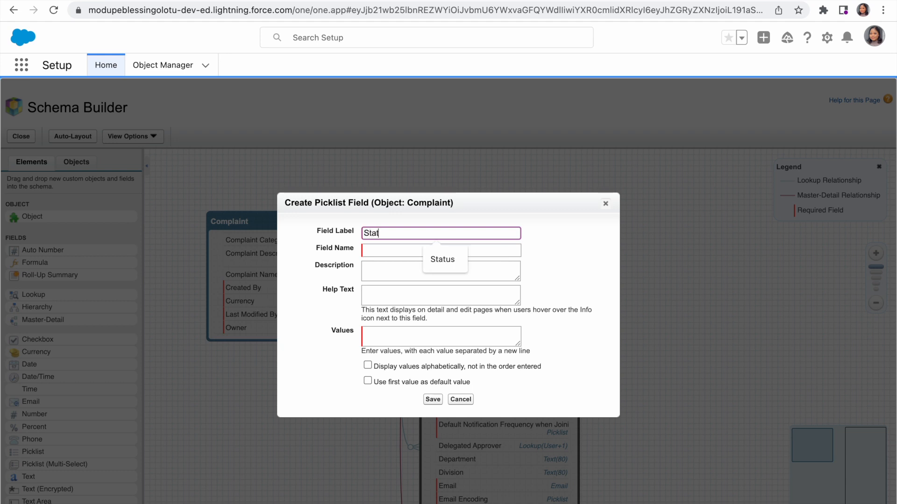
pyautogui.click(383, 251)
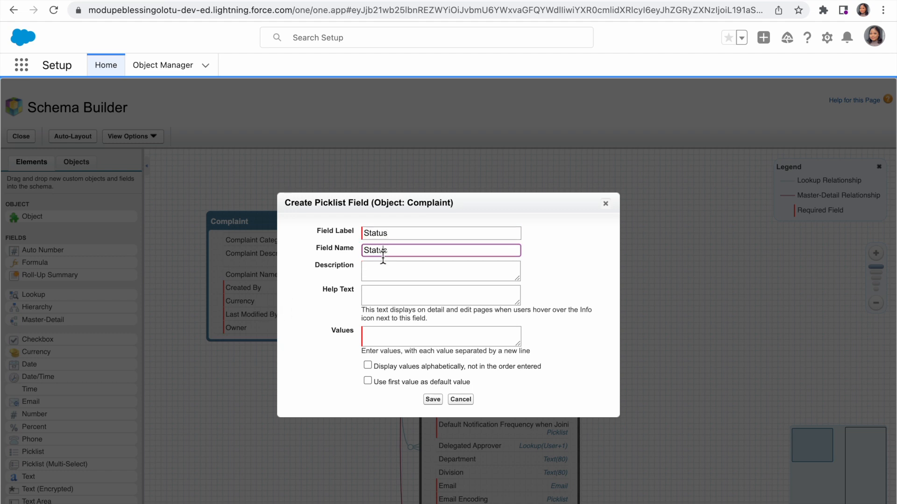
# - Enter the picklist values New, Under Consideration, In progress and Implemented, and use the first value as default
pyautogui.click(380, 338)
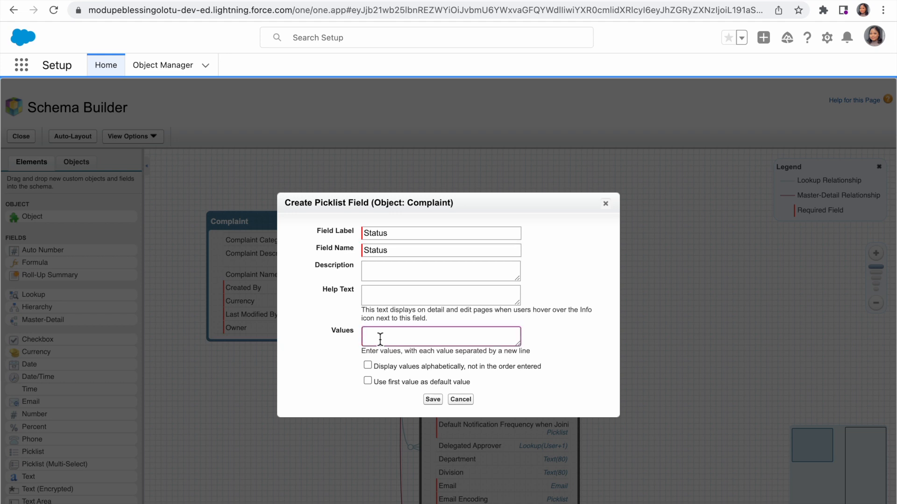
pyautogui.write('New')
pyautogui.press('Return')
pyautogui.write('Under Consideration')
pyautogui.press('Return')
pyautogui.write('In progress')
pyautogui.press('Return')
pyautogui.write('Implemented')
pyautogui.scroll(-1, 441, 336)
pyautogui.click(368, 380)
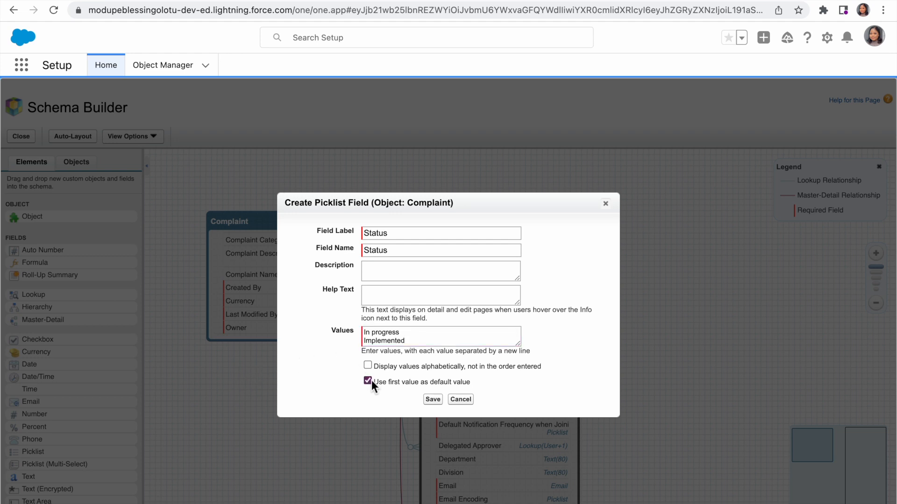
# - Describe the Status field as "This shows the status of complaints" and save it
pyautogui.click(392, 275)
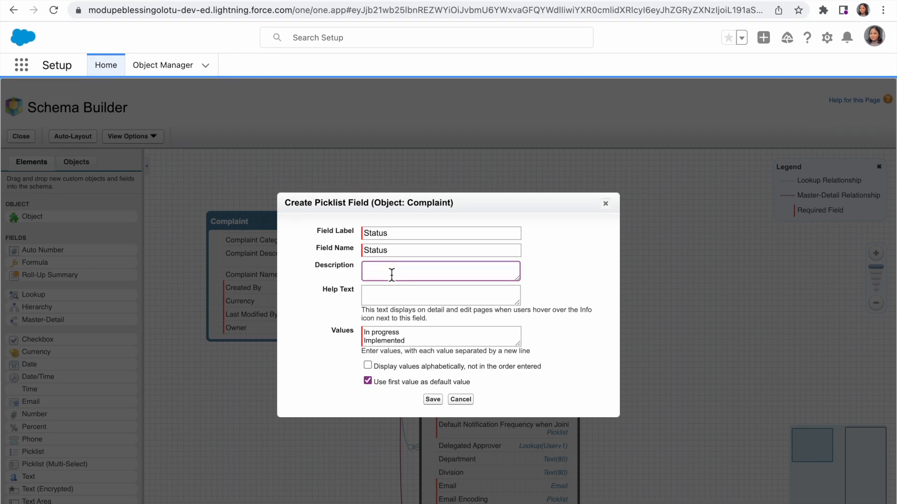
pyautogui.write('This shows the status of complaints')
pyautogui.click(432, 400)
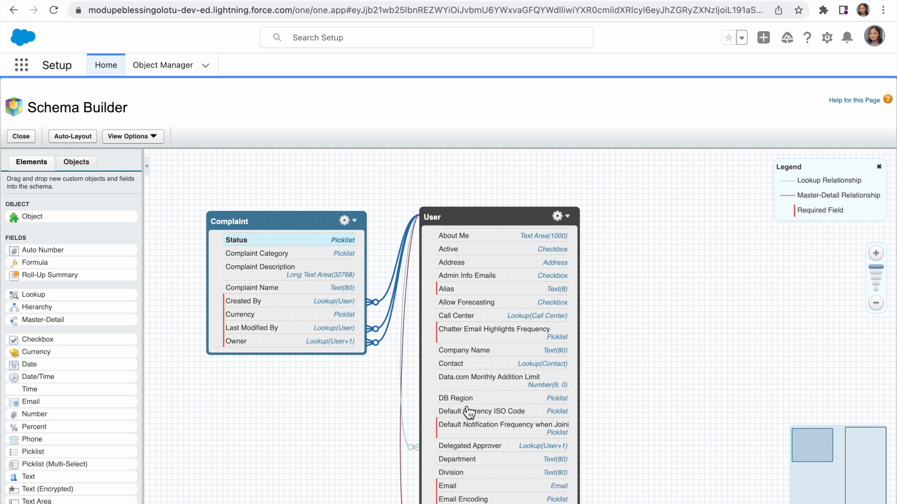
# - Set the Status field's permissions to visible for all profiles and read-only for all except System Administrator, and save them
pyautogui.click(334, 243)
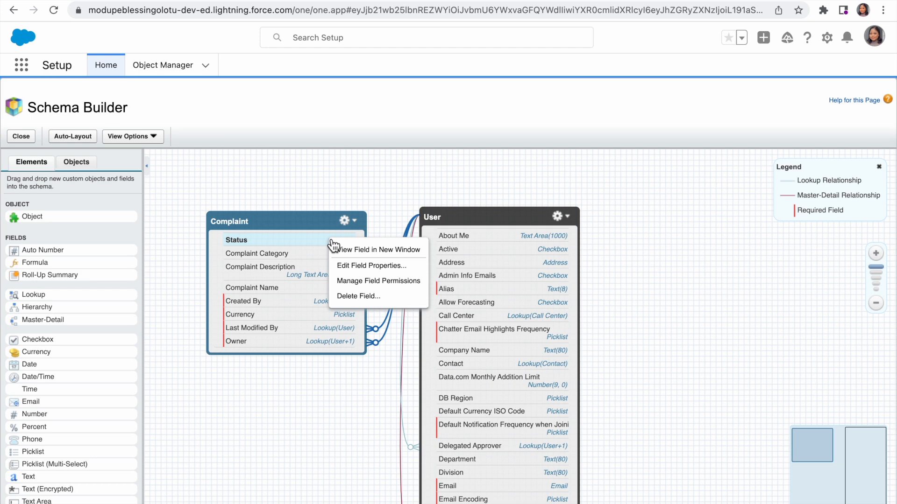
pyautogui.click(354, 283)
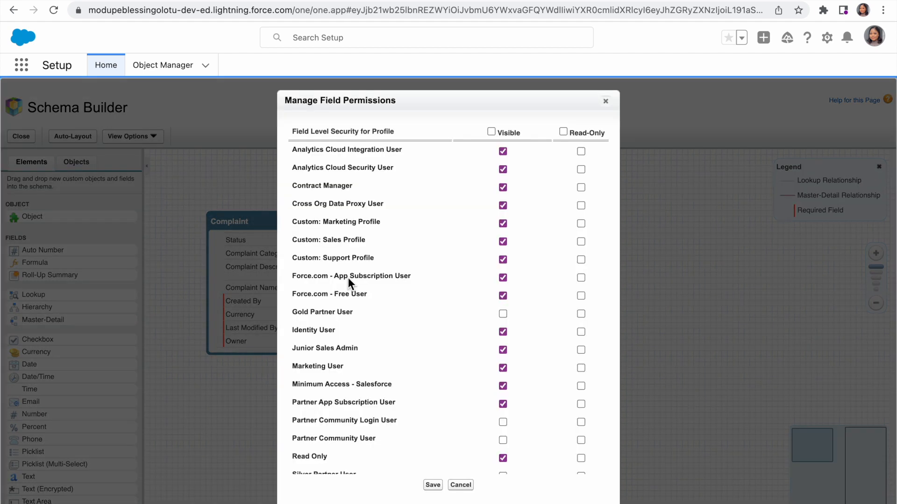
pyautogui.click(564, 132)
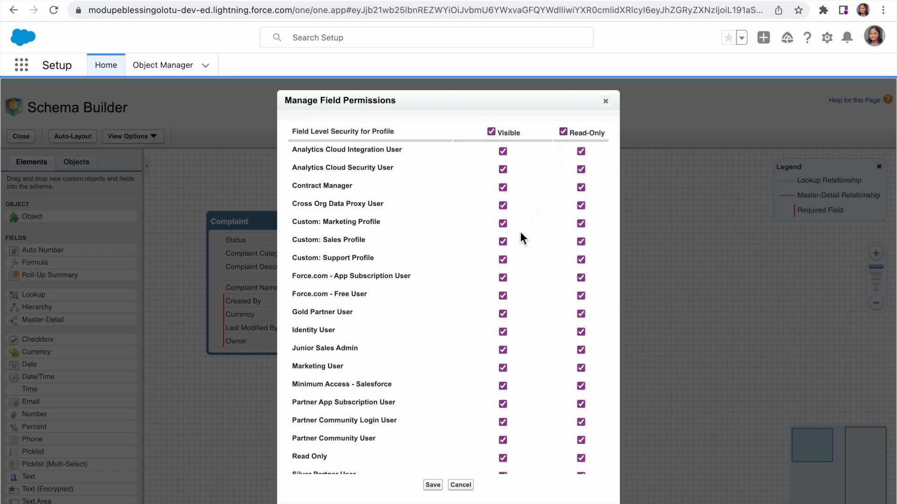
pyautogui.scroll(-3, 420, 383)
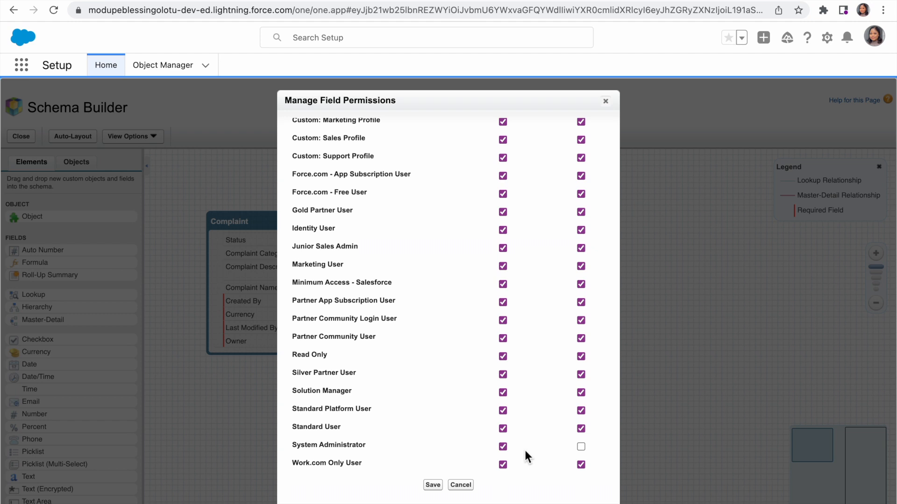
pyautogui.scroll(5, 525, 450)
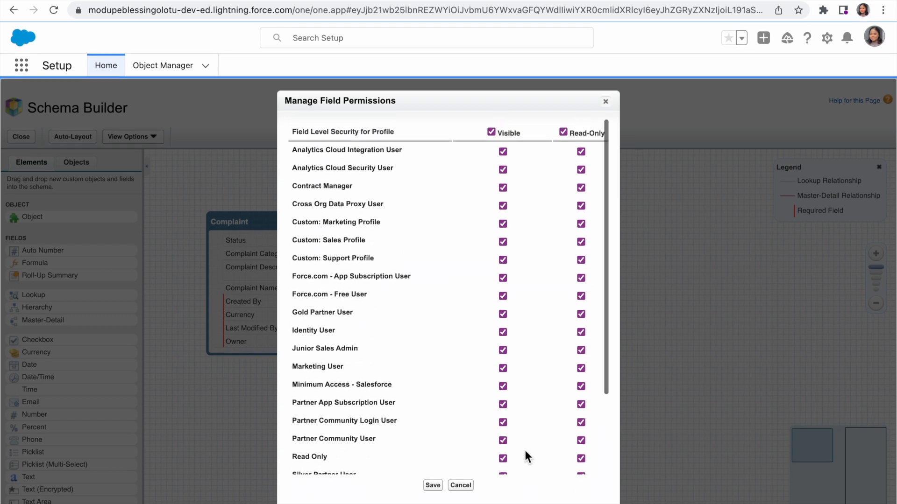
pyautogui.scroll(-3, 525, 450)
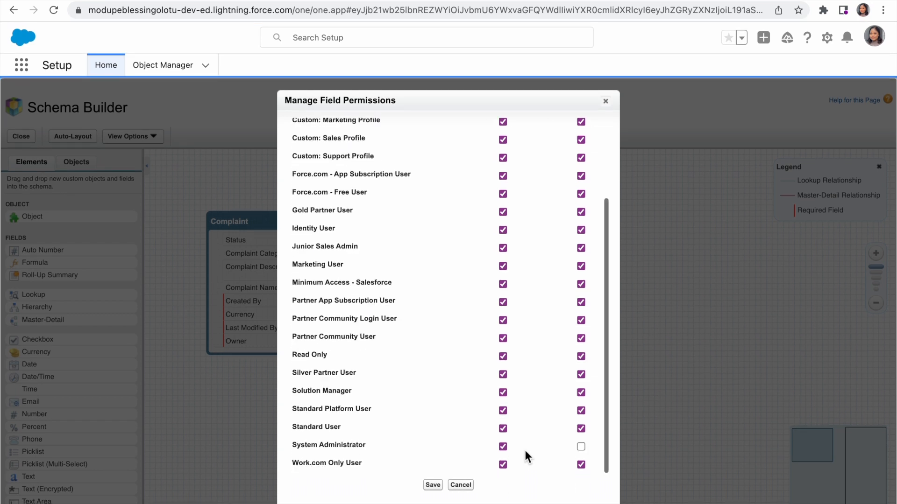
pyautogui.click(433, 485)
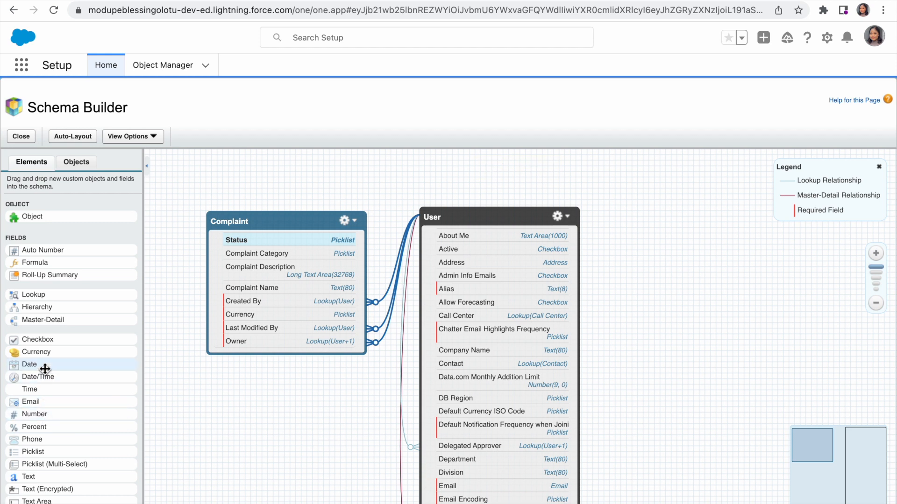
# - Add a date field labelled "Implemented Date" to the Complaint object and save it
pyautogui.moveTo(45, 369); pyautogui.dragTo(265, 306)
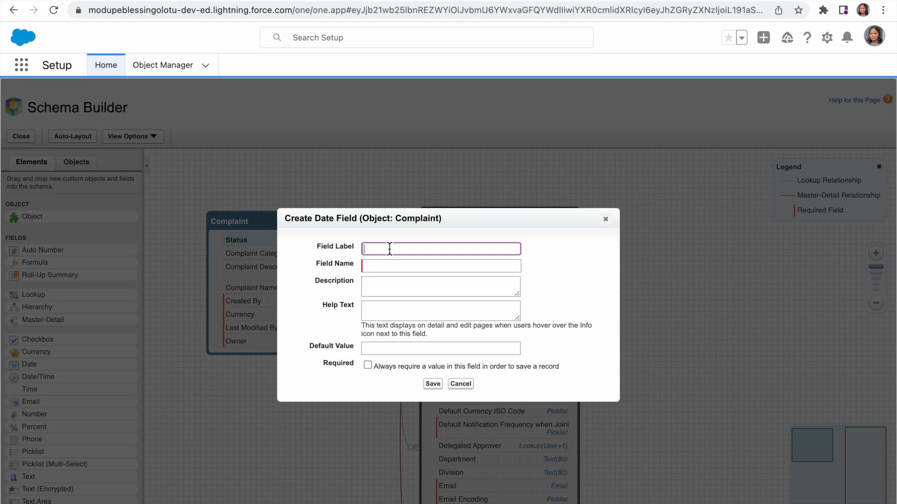
pyautogui.write('Implemented Date')
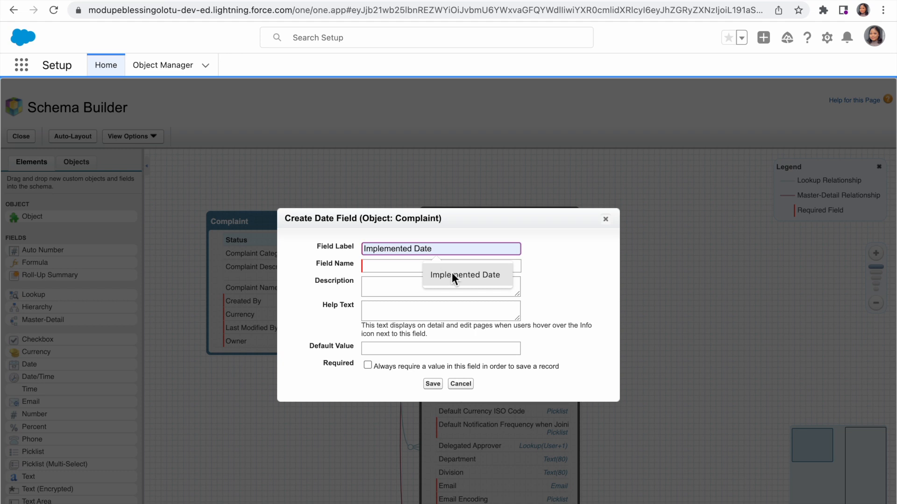
pyautogui.click(452, 275)
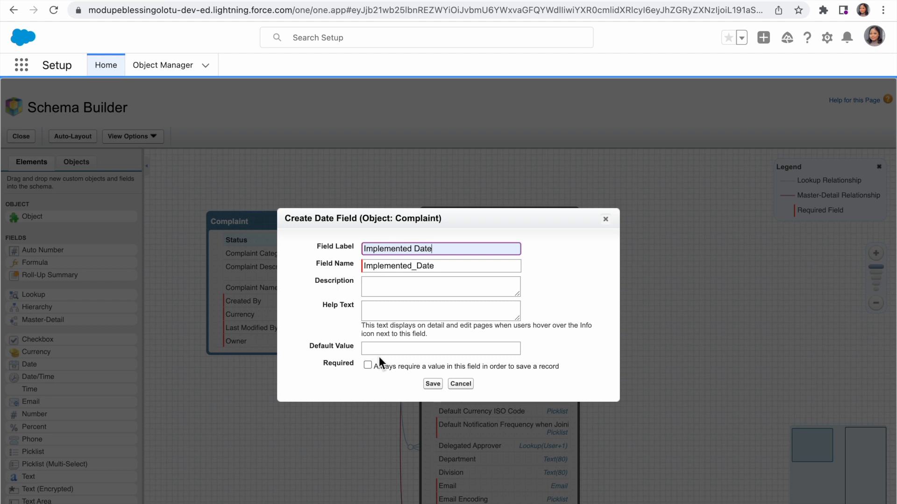
pyautogui.click(430, 383)
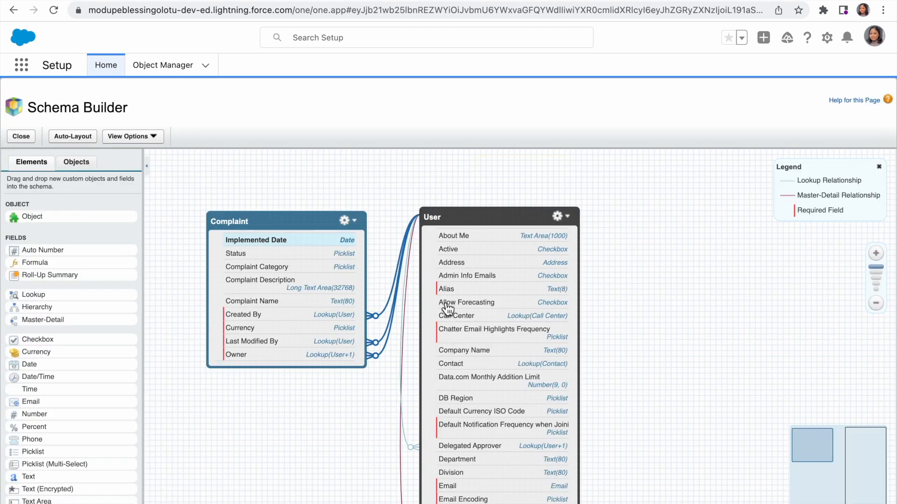
# - Make the Implemented Date field visible for all profiles and read-only for all except System Administrator, and save the permissions
pyautogui.click(342, 243)
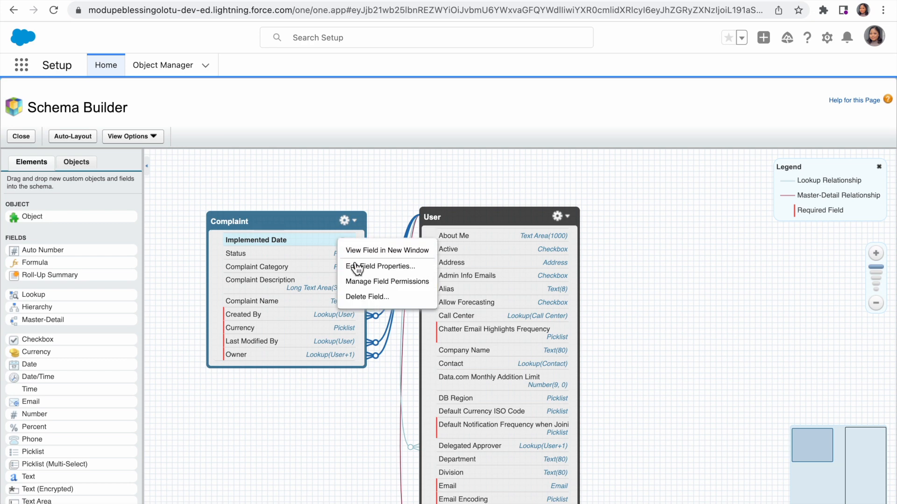
pyautogui.click(370, 286)
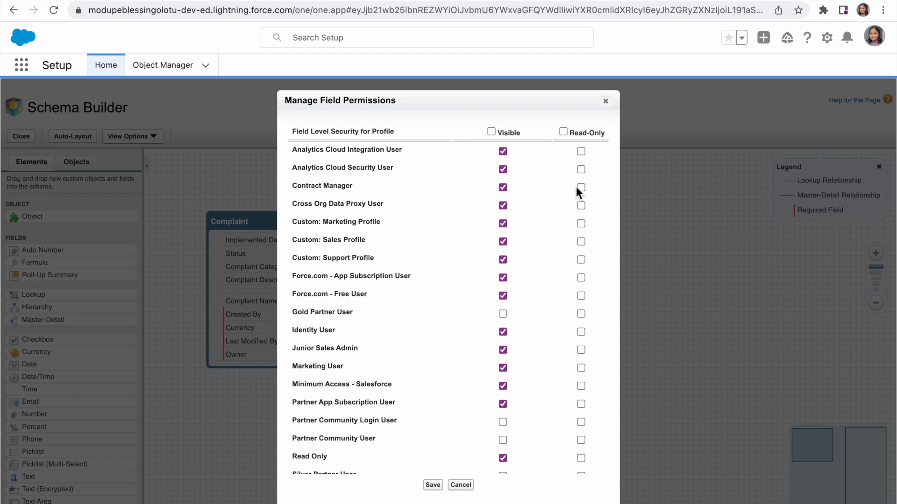
pyautogui.click(563, 132)
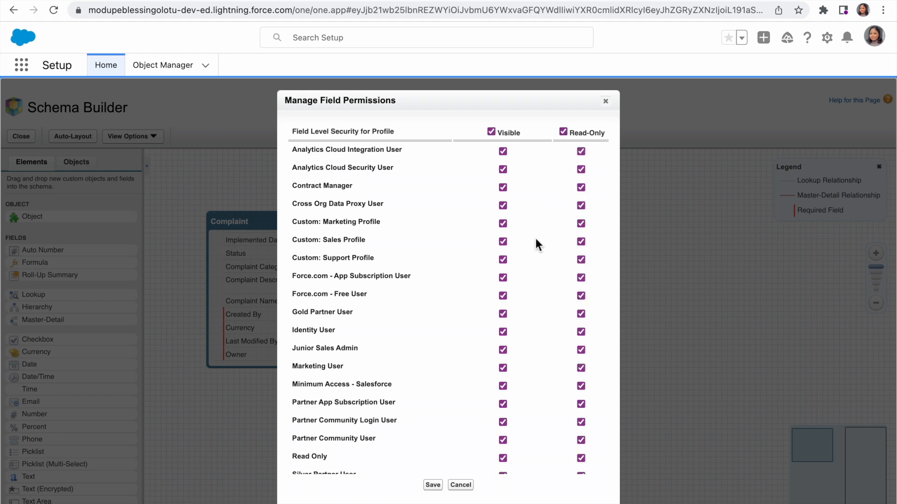
pyautogui.scroll(-3, 535, 238)
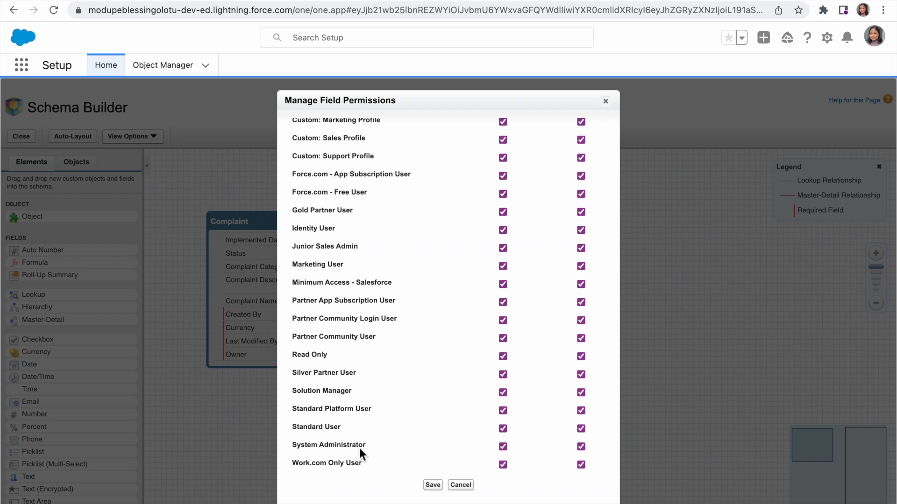
pyautogui.click(580, 447)
pyautogui.click(433, 485)
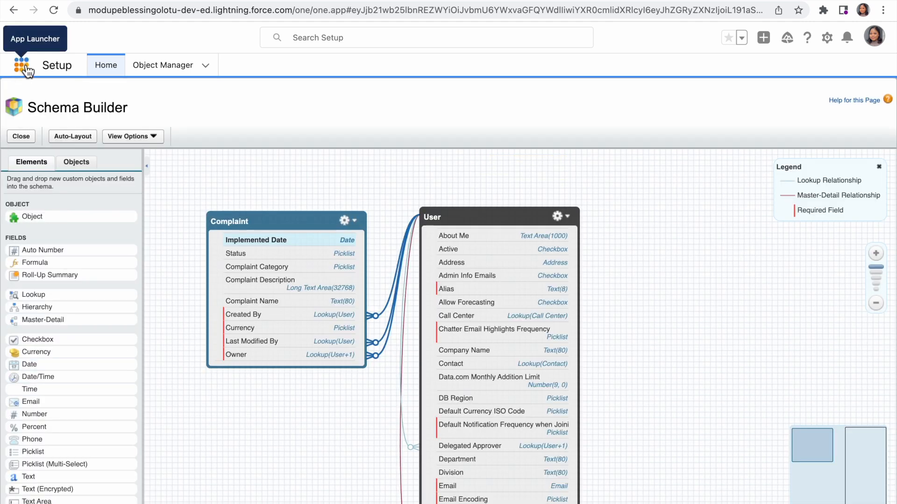
# - Open the Complaint wizard app from the full list of apps
pyautogui.click(21, 65)
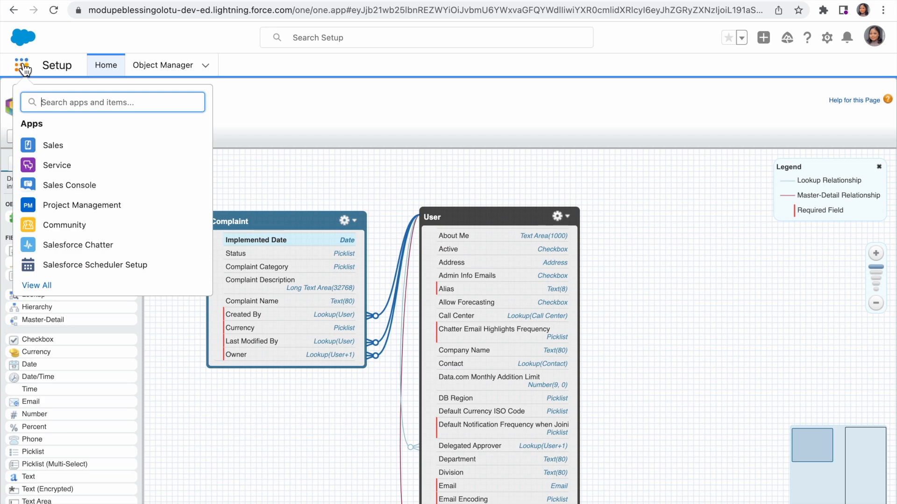
pyautogui.click(38, 286)
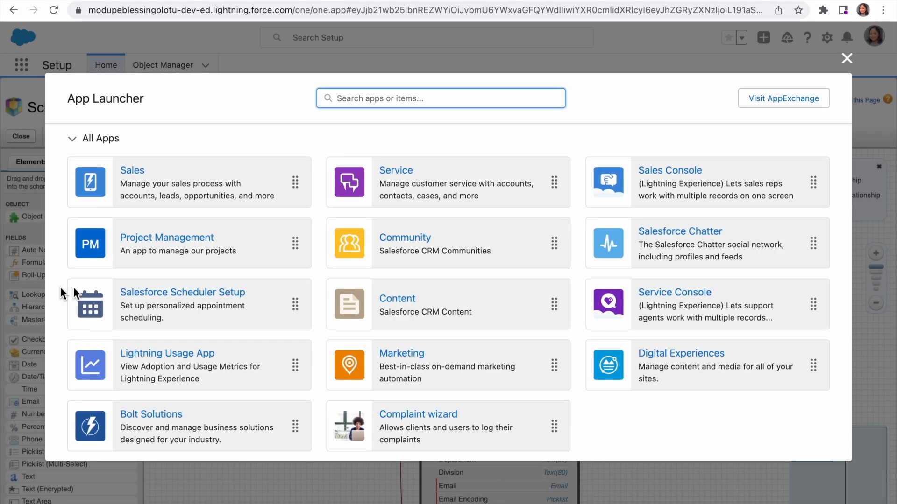
pyautogui.scroll(-3, 351, 331)
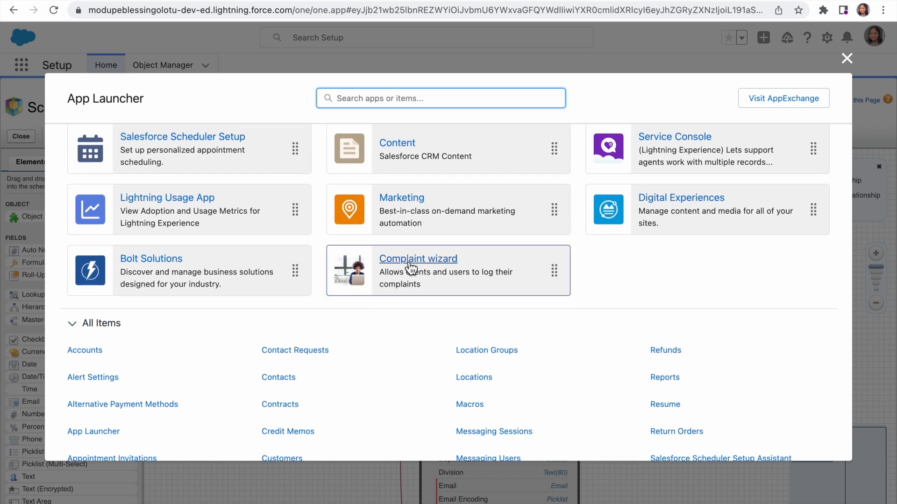
pyautogui.click(411, 268)
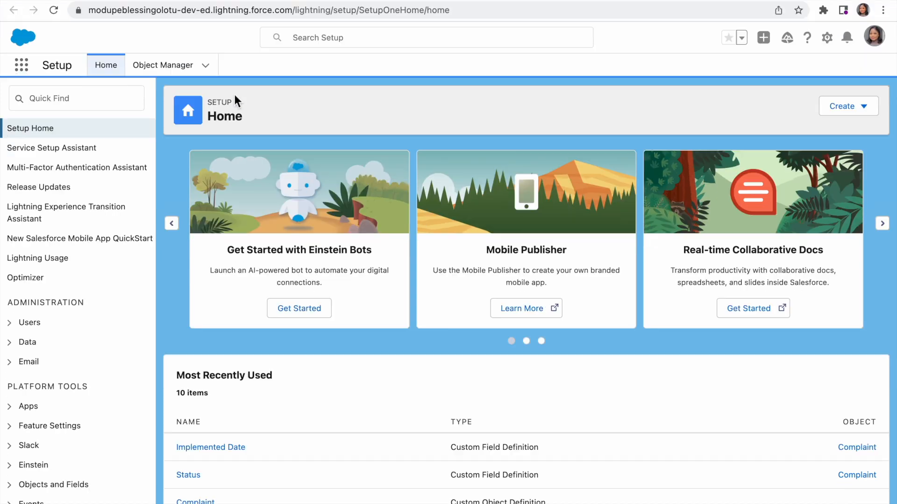
# - Open the Complaint custom object in the Setup Object Manager
pyautogui.click(181, 72)
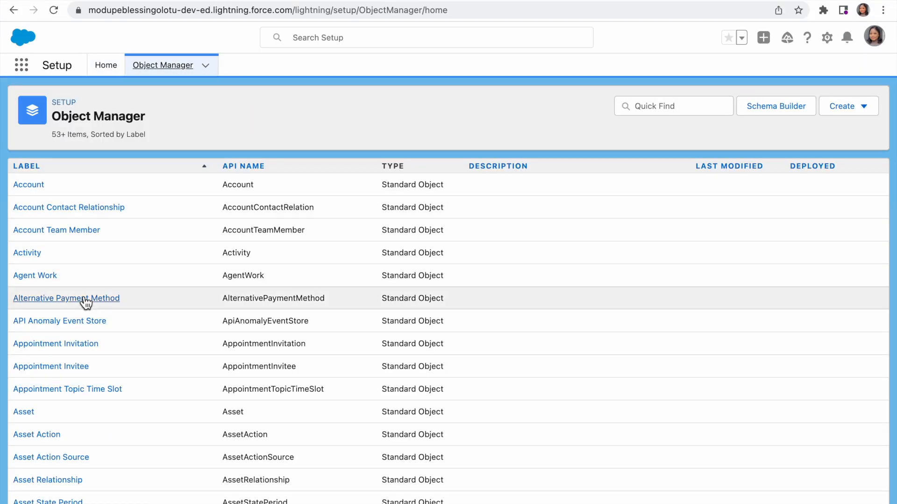
pyautogui.scroll(-10, 83, 301)
pyautogui.scroll(-5, 81, 294)
pyautogui.scroll(3, 80, 294)
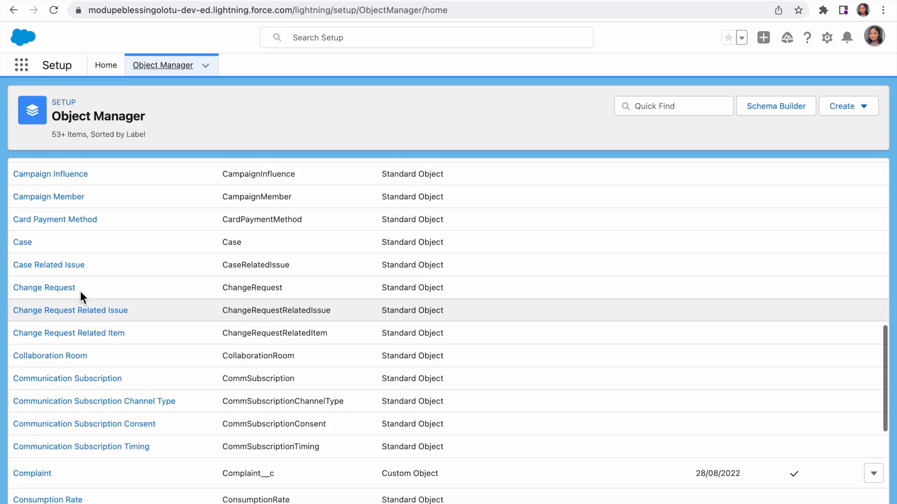
pyautogui.scroll(-4, 80, 297)
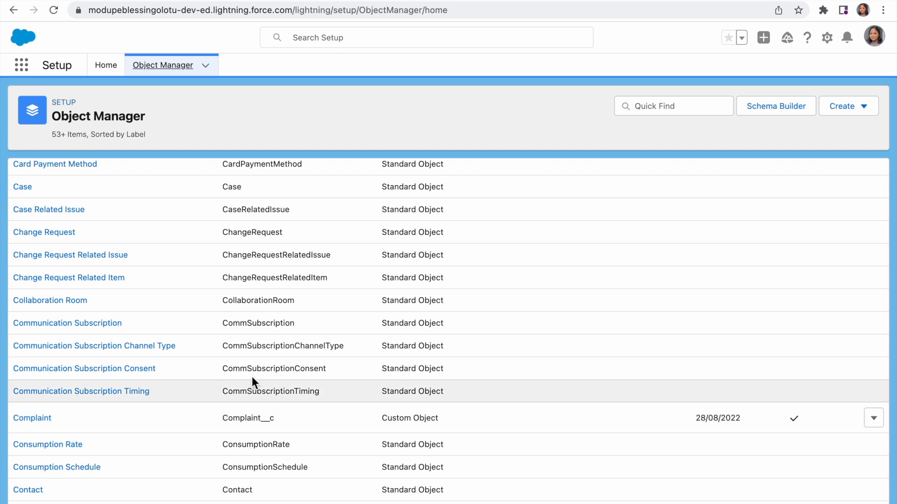
pyautogui.click(27, 418)
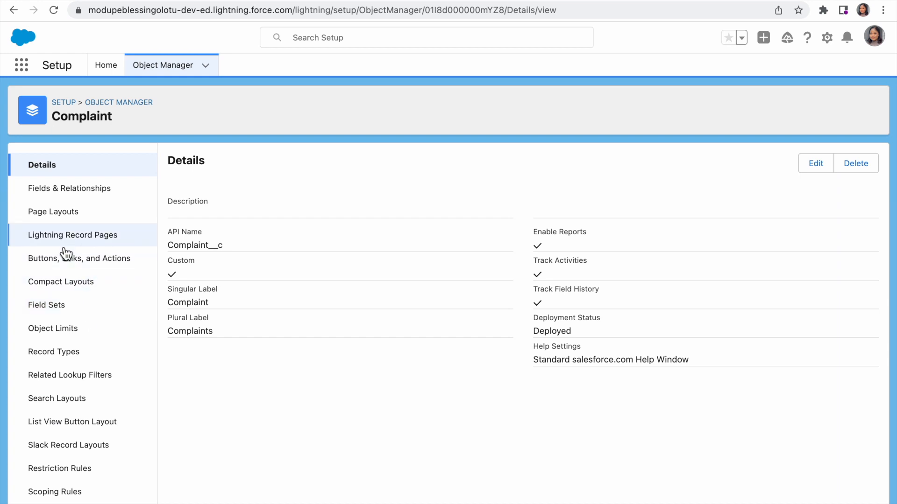
# - Open the Complaint object's page layout, Complaint Layout, for editing
pyautogui.click(66, 216)
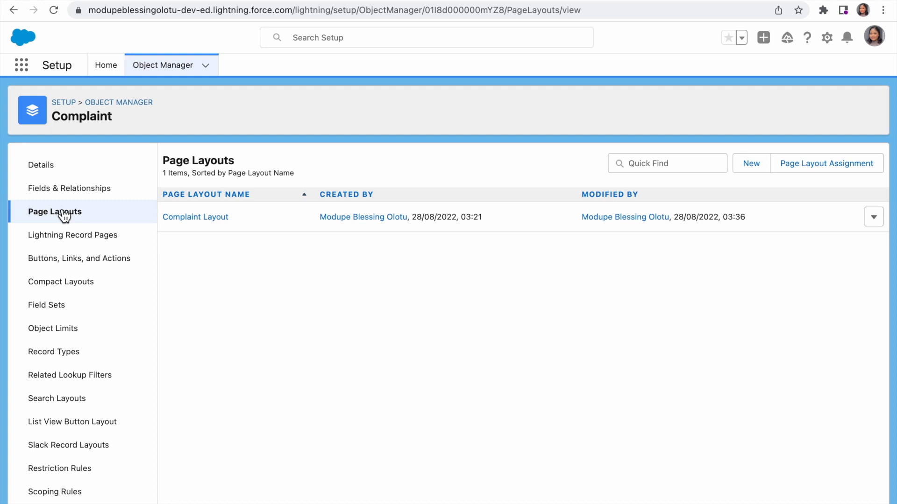
pyautogui.click(873, 218)
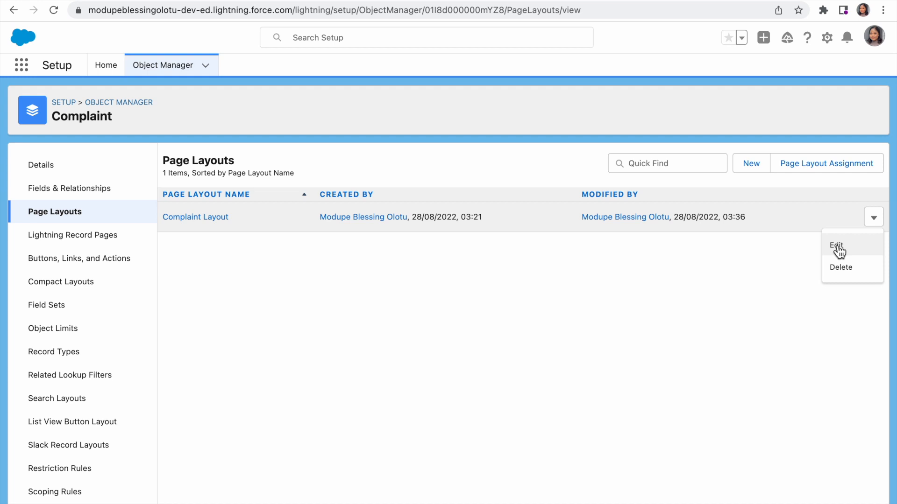
pyautogui.click(843, 246)
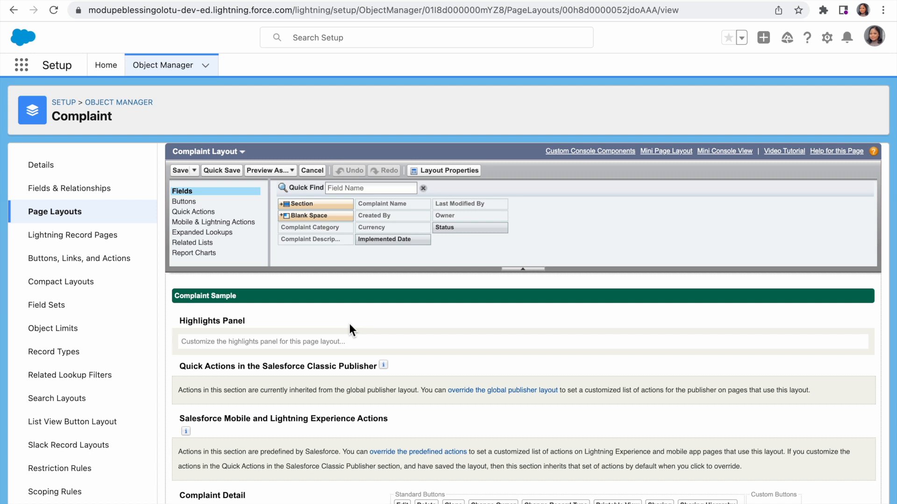
# - Add the Status and Implemented Date fields below Complaint Category in the Information section, with Implemented Date under Status
pyautogui.scroll(-2, 349, 325)
pyautogui.scroll(-1, 349, 323)
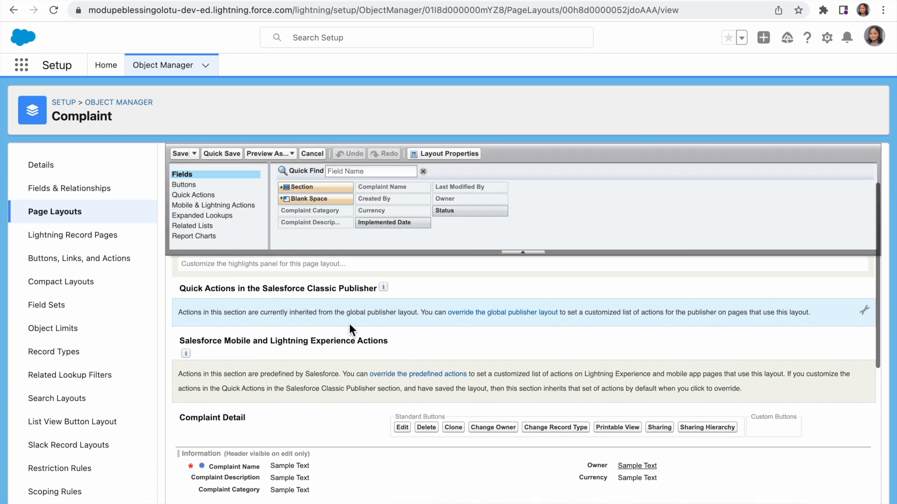
pyautogui.scroll(-2, 349, 324)
pyautogui.scroll(-1, 350, 324)
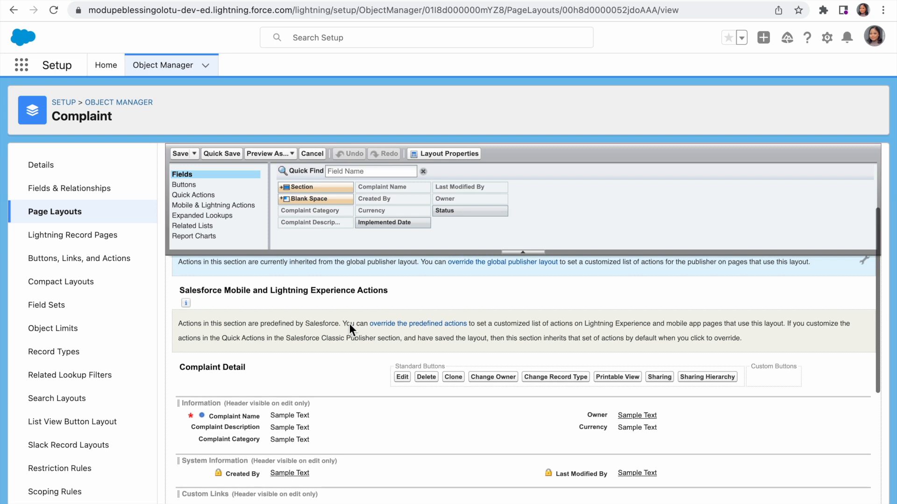
pyautogui.scroll(3, 349, 323)
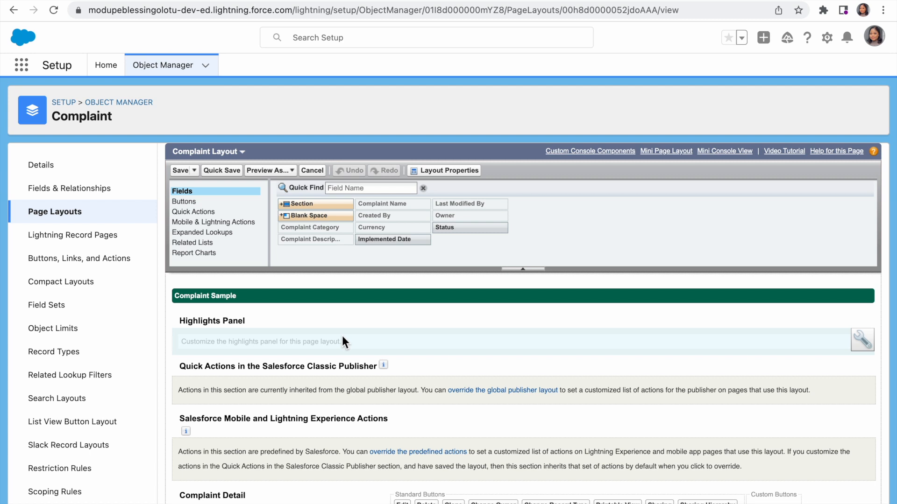
pyautogui.scroll(-5, 342, 335)
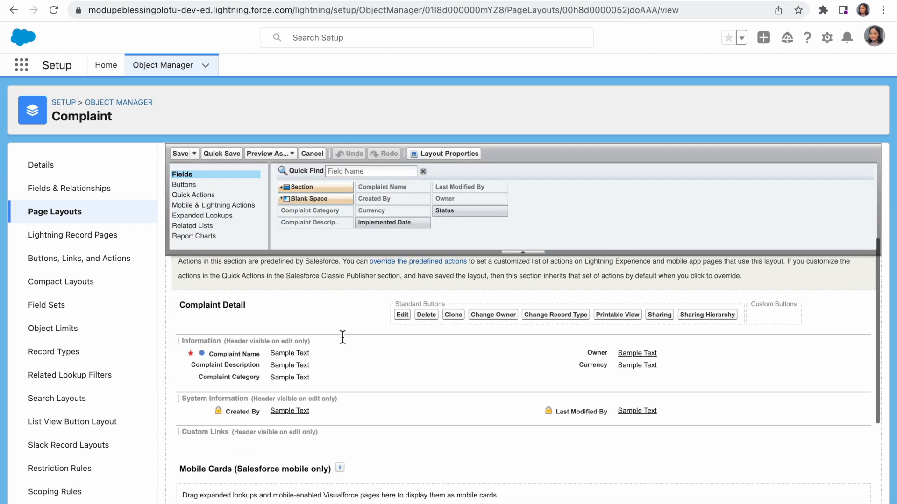
pyautogui.scroll(-1, 342, 337)
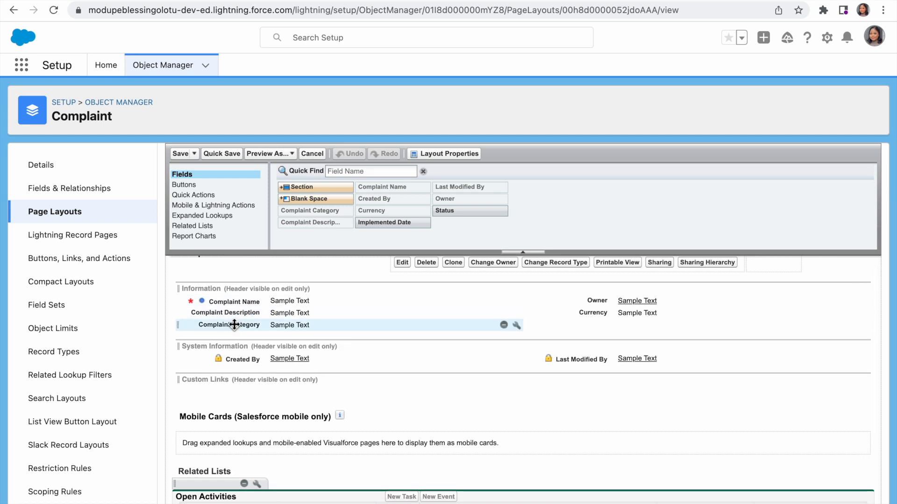
pyautogui.scroll(1, 248, 303)
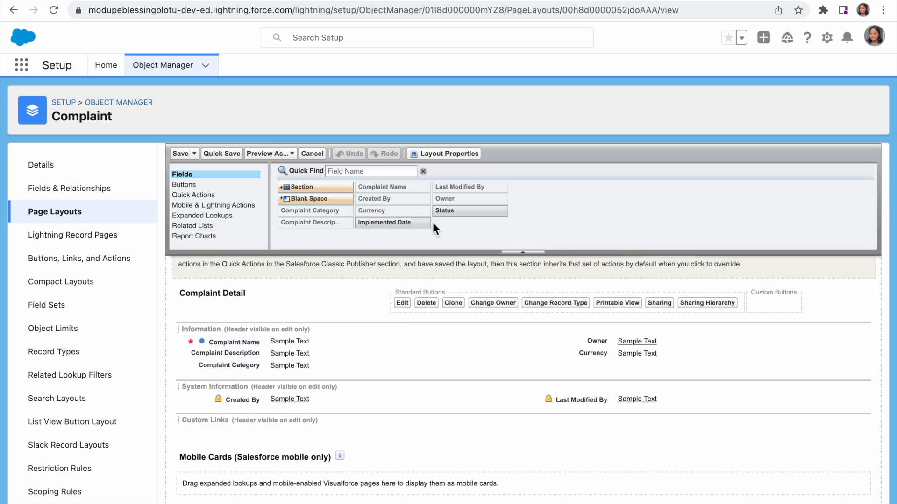
pyautogui.moveTo(456, 214); pyautogui.dragTo(274, 371)
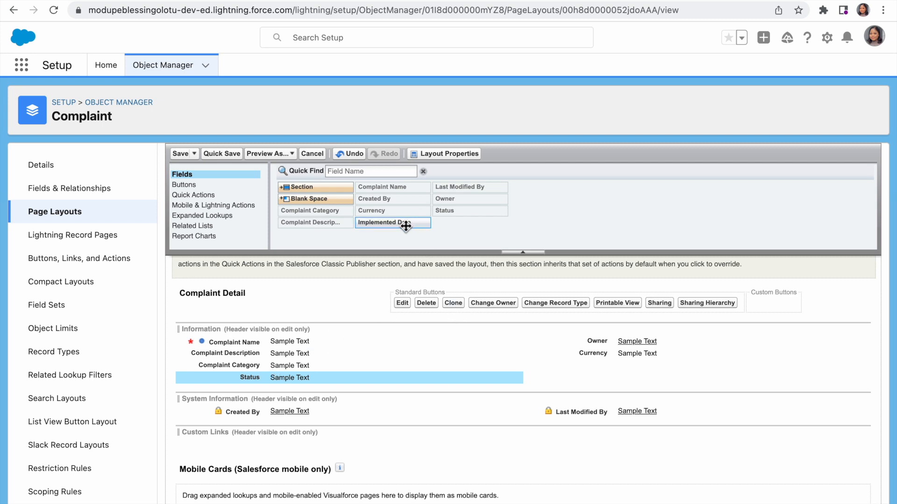
pyautogui.moveTo(406, 226); pyautogui.dragTo(264, 357)
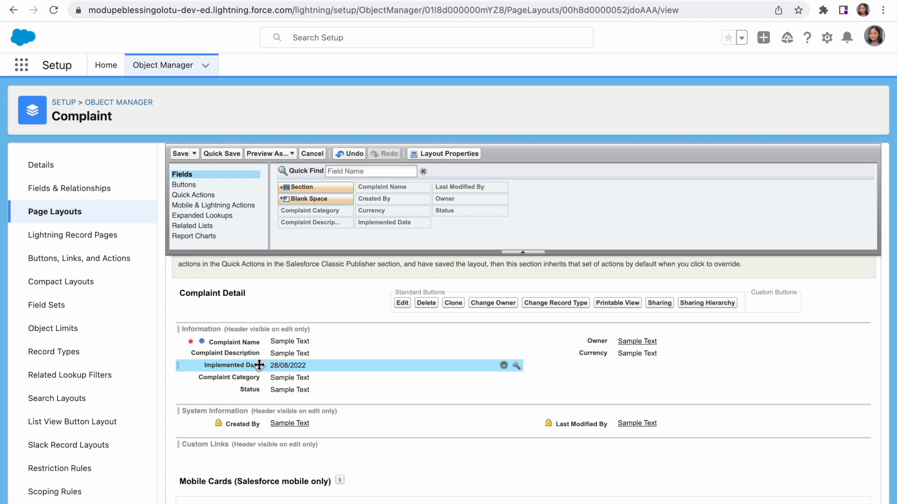
pyautogui.moveTo(256, 366); pyautogui.dragTo(243, 396)
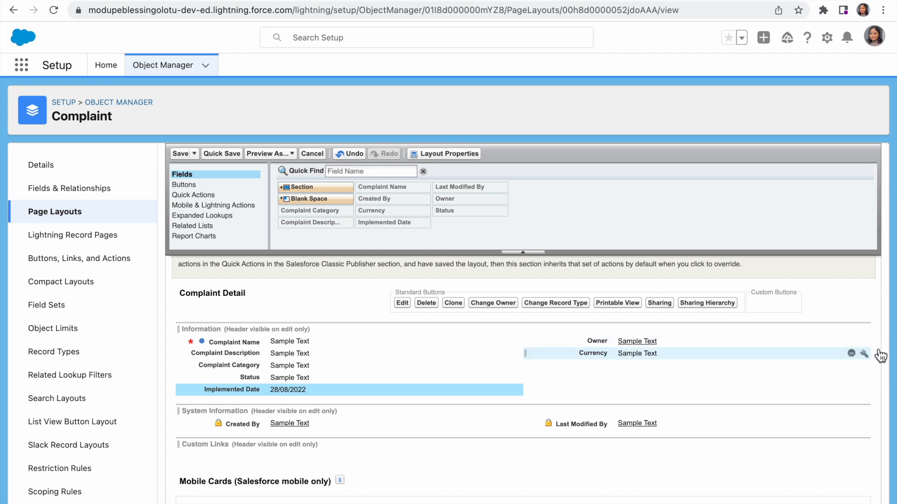
# - Remove the Currency field from the layout and move Complaint Category and Implemented Date into the column under Owner
pyautogui.click(851, 354)
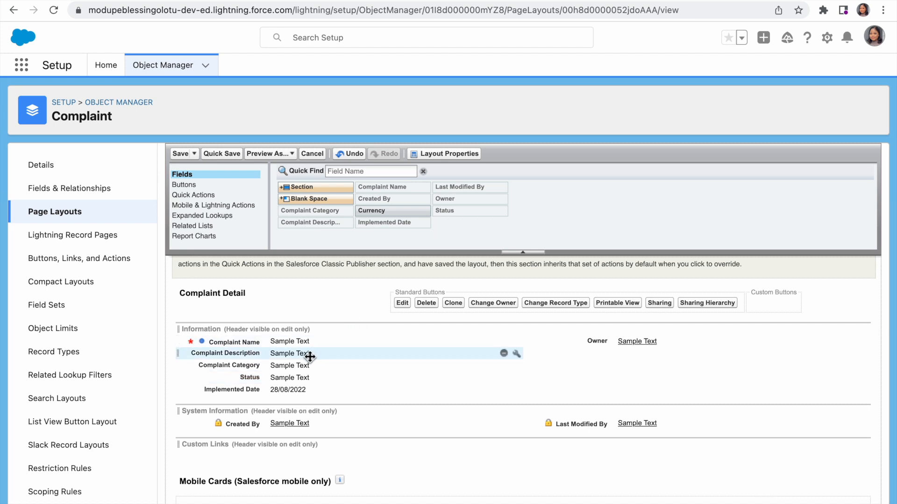
pyautogui.moveTo(300, 369); pyautogui.dragTo(602, 348)
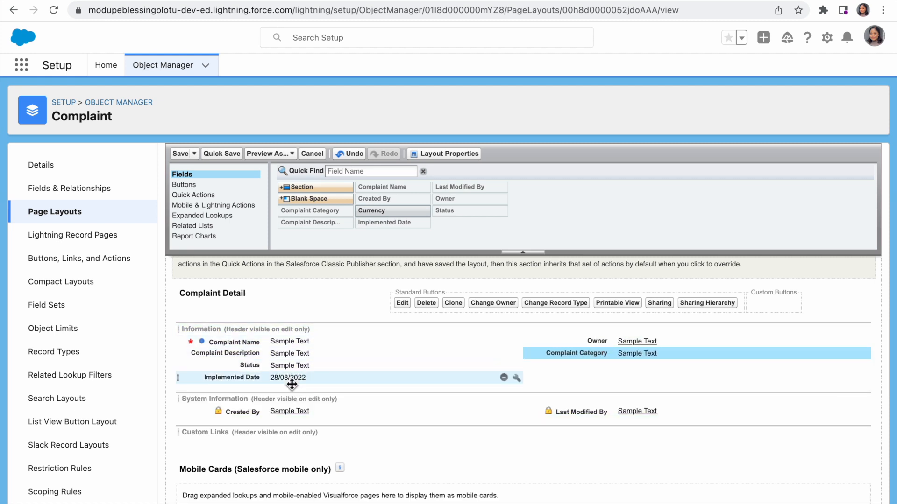
pyautogui.moveTo(292, 381); pyautogui.dragTo(552, 360)
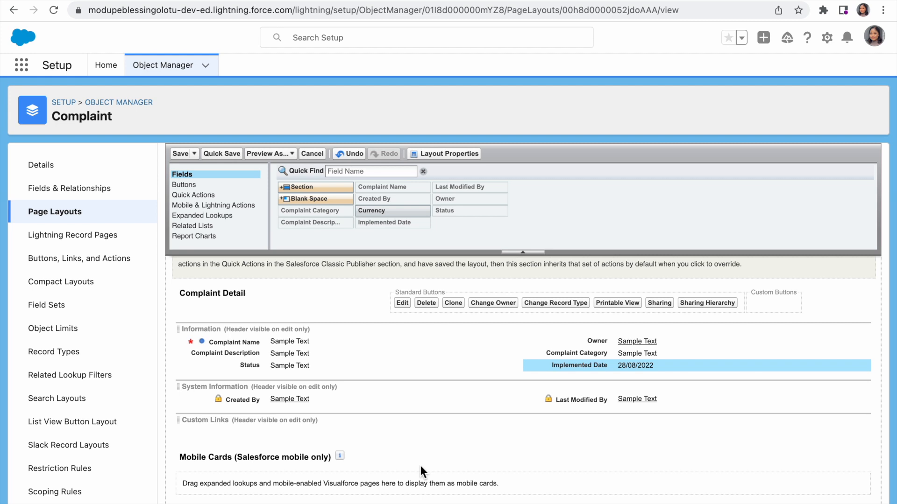
# - Review the rearranged Complaint Layout and save it
pyautogui.scroll(-2, 420, 466)
pyautogui.scroll(-2, 420, 466)
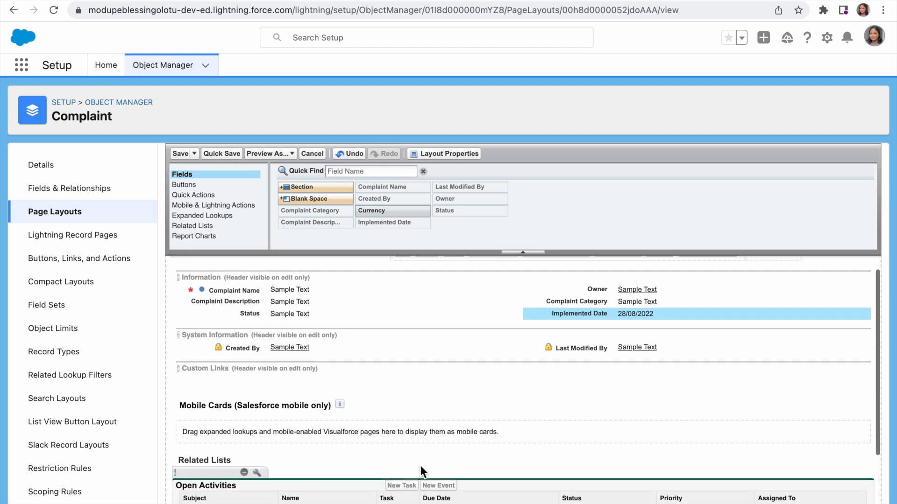
pyautogui.scroll(5, 420, 466)
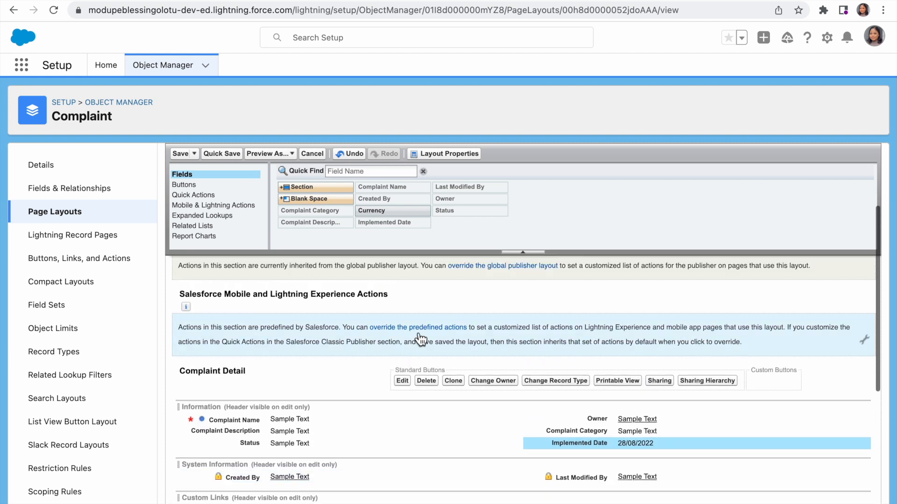
pyautogui.click(181, 154)
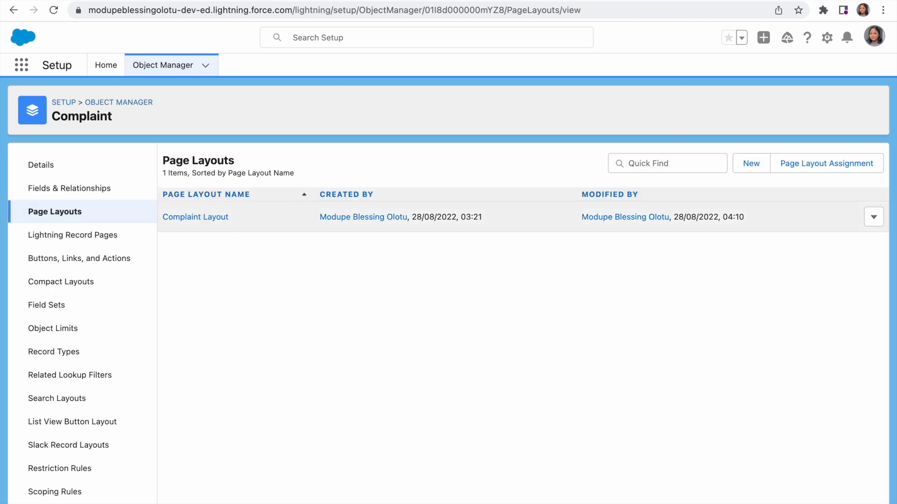
# - Reopen the saved Complaint Layout and check the field arrangement in its Information section
pyautogui.click(199, 221)
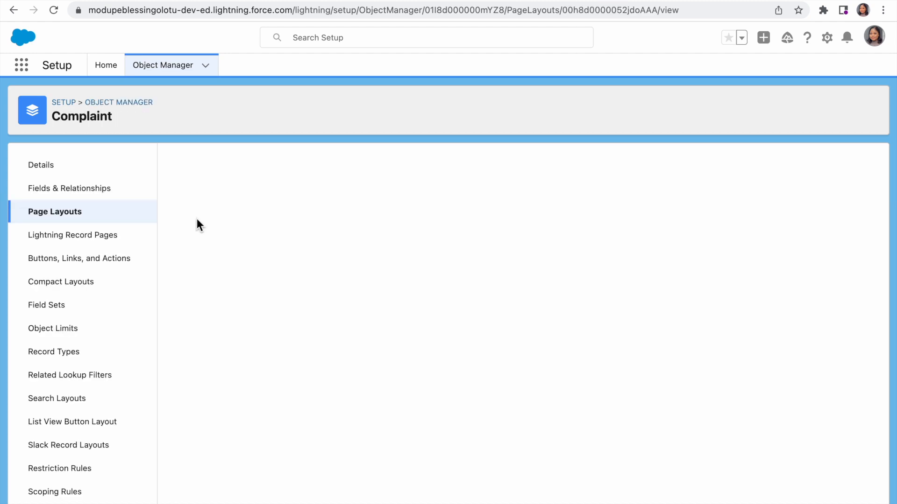
pyautogui.scroll(-5, 215, 309)
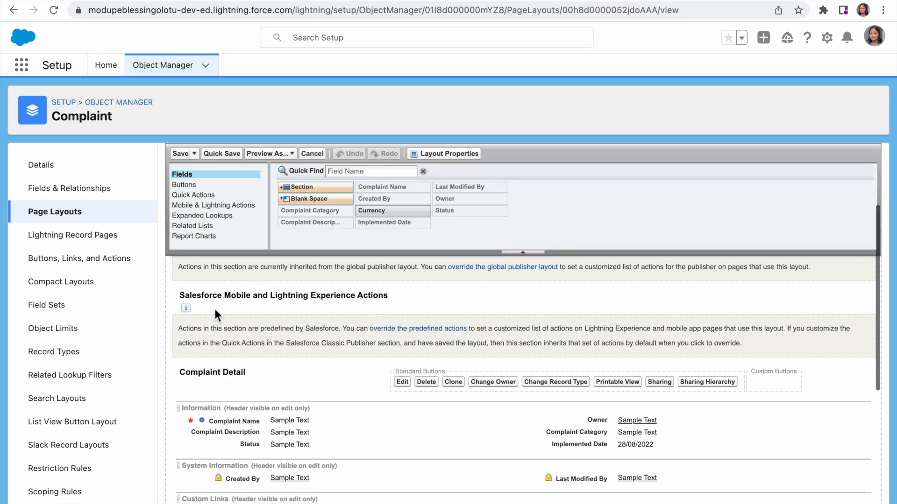
pyautogui.scroll(-2, 215, 309)
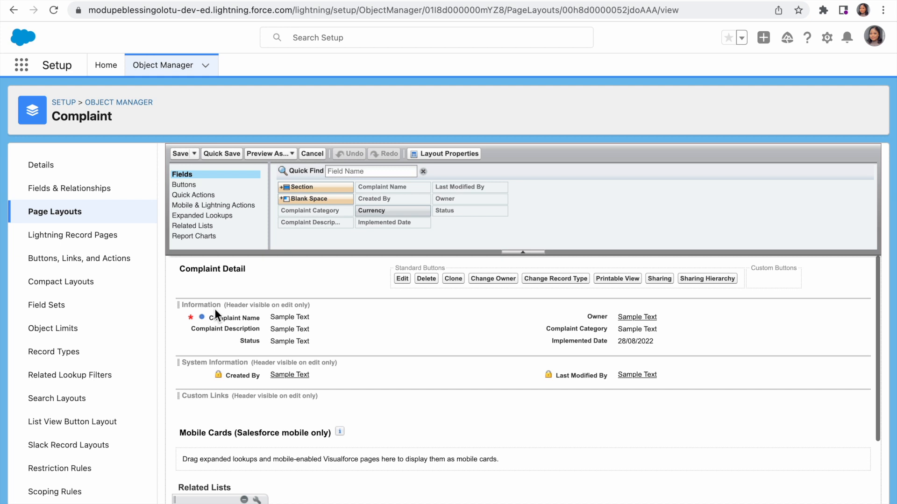
pyautogui.scroll(2, 215, 309)
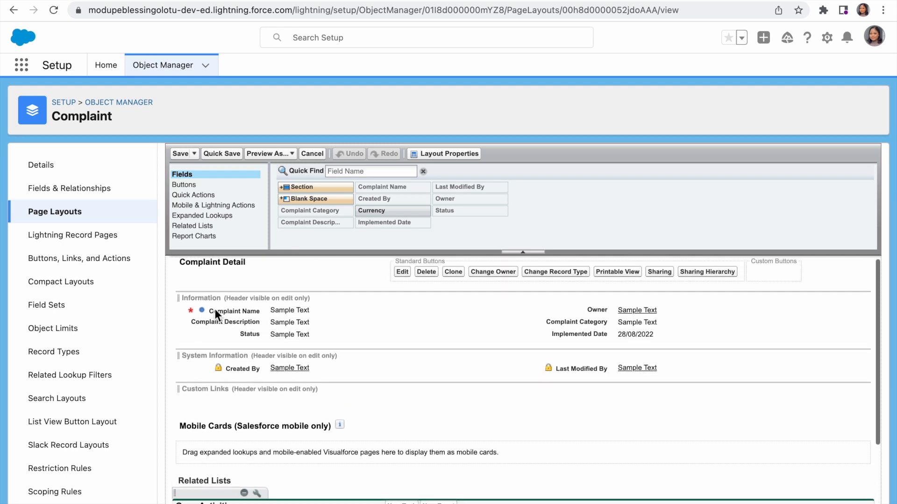
# - Add a one-column section named Description above the Information section of the Complaint Layout
pyautogui.scroll(1, 215, 309)
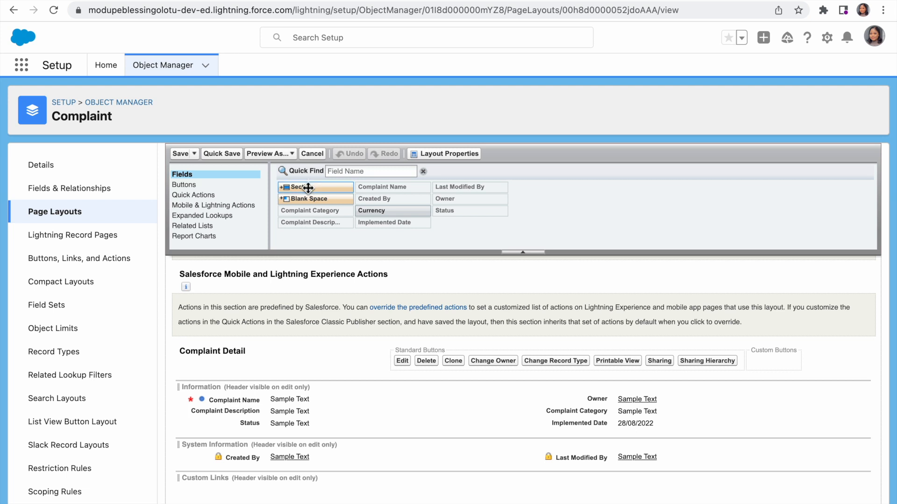
pyautogui.moveTo(308, 188); pyautogui.dragTo(217, 452)
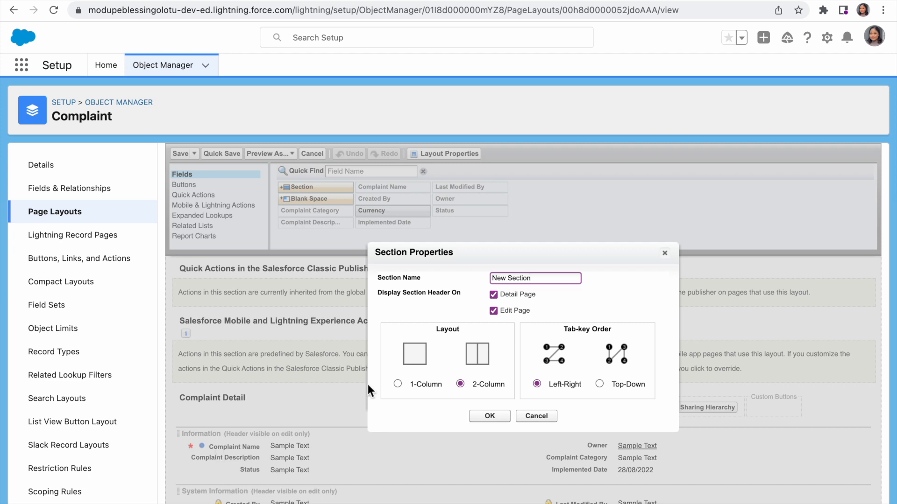
pyautogui.click(401, 384)
pyautogui.click(540, 275)
pyautogui.hotkey('ctrl', 'a')
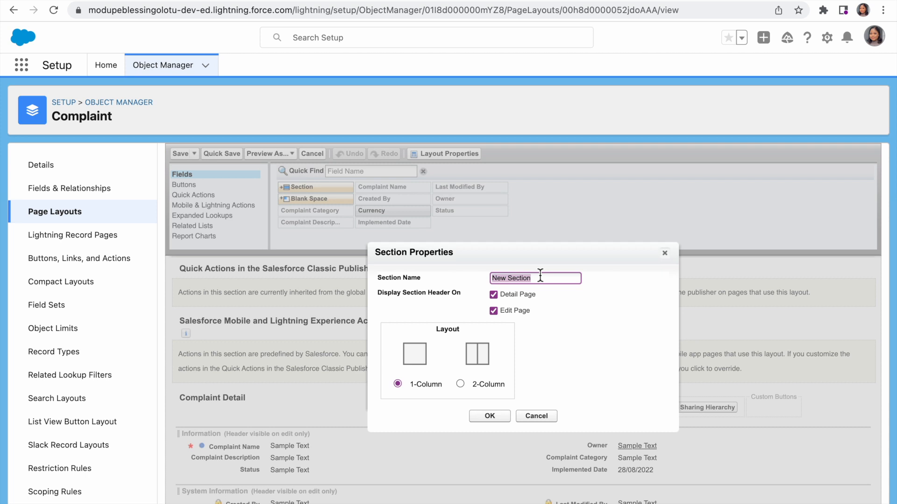
pyautogui.write('De')
pyautogui.press('BackSpace')
pyautogui.click(489, 417)
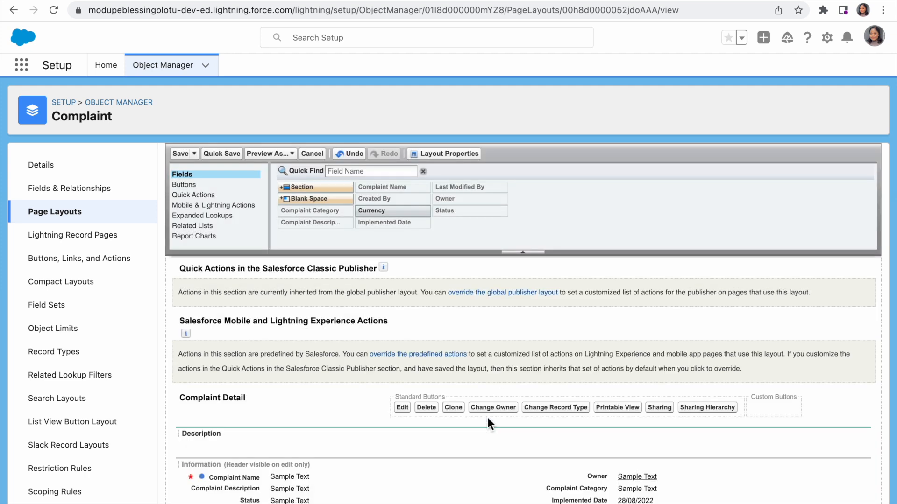
# - Move Complaint Description into the Description section, remove Owner from the Information section, and save the layout
pyautogui.scroll(-1, 235, 446)
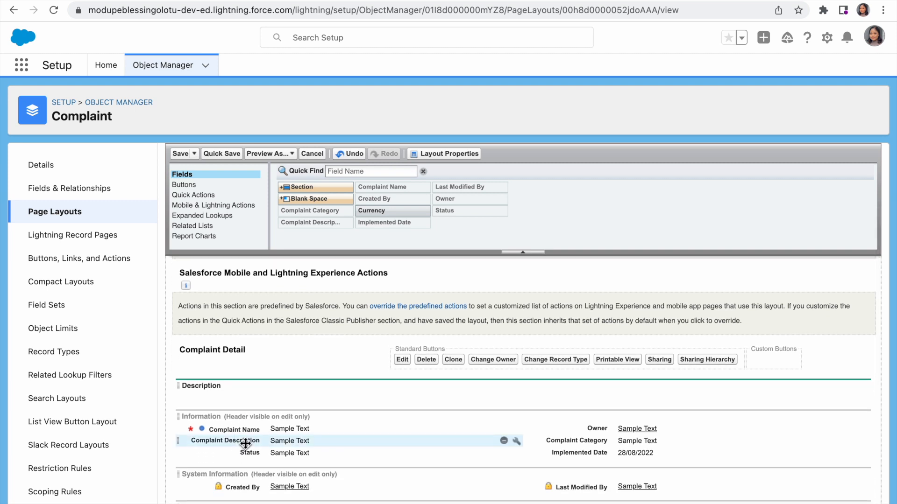
pyautogui.moveTo(245, 444); pyautogui.dragTo(183, 398)
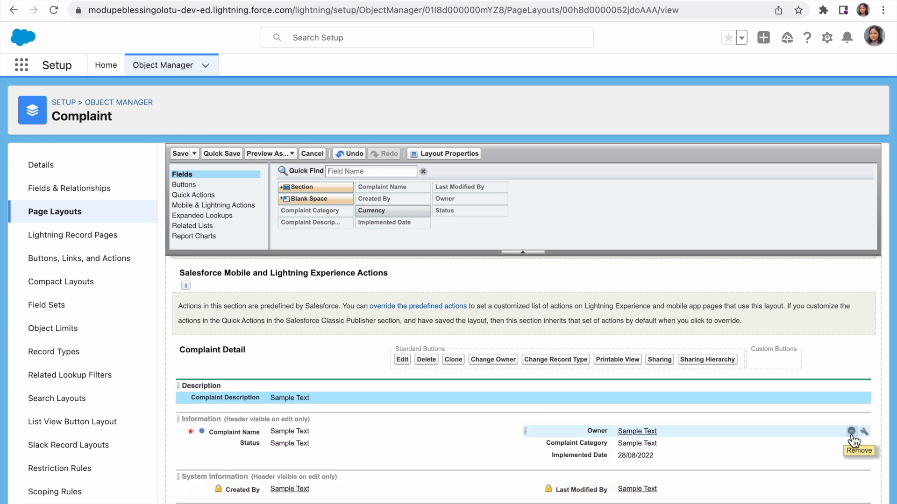
pyautogui.click(852, 432)
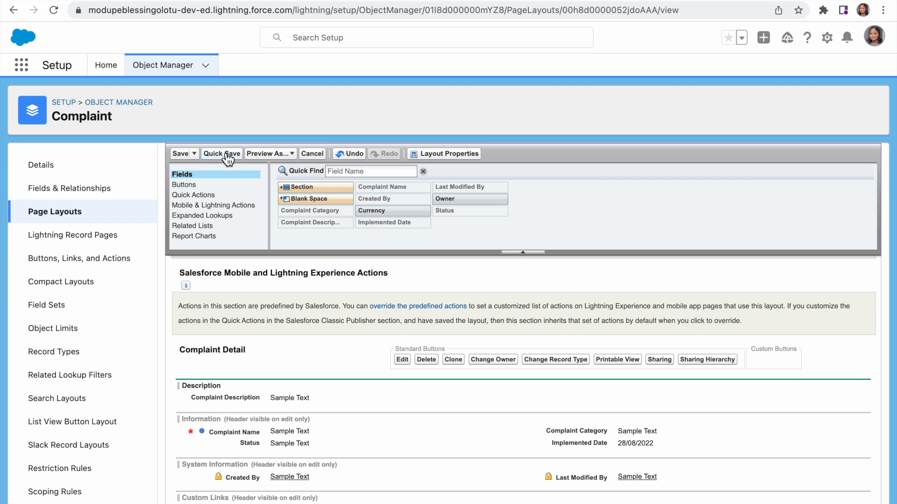
pyautogui.click(180, 153)
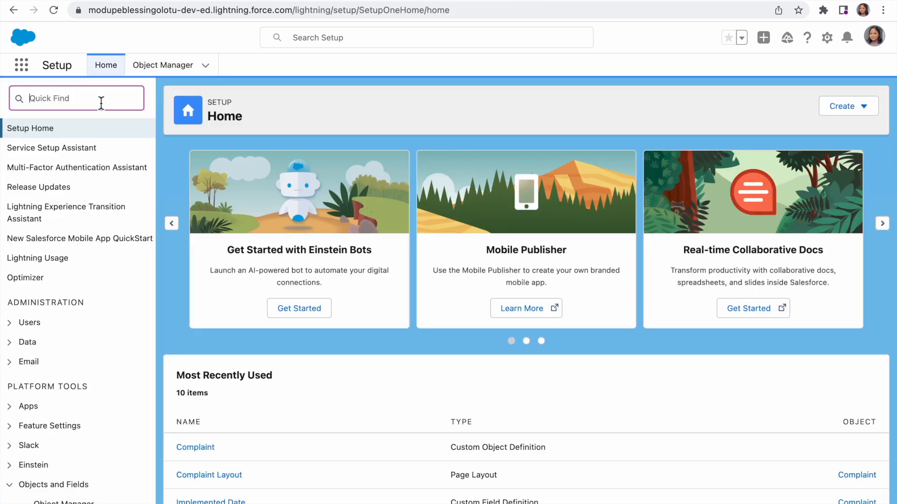
# - Search the Setup home menu for "GLO" and open the Global Actions page
pyautogui.click(101, 100)
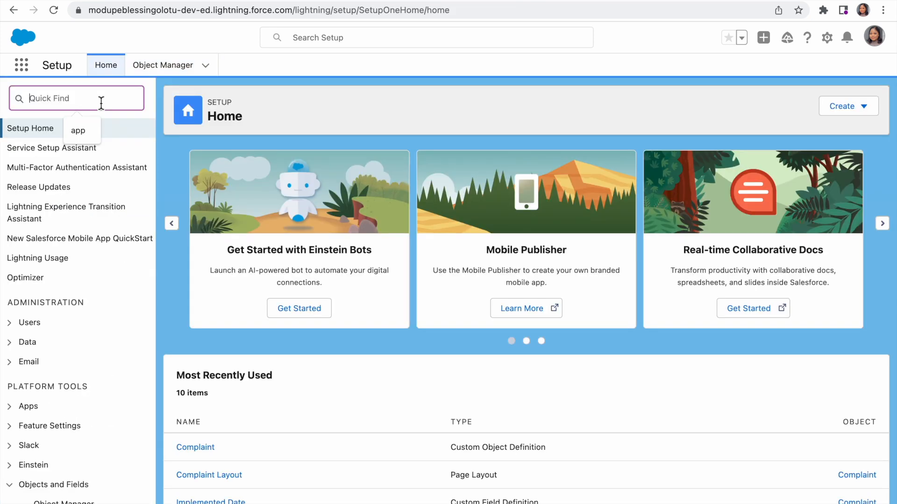
pyautogui.write('GLO')
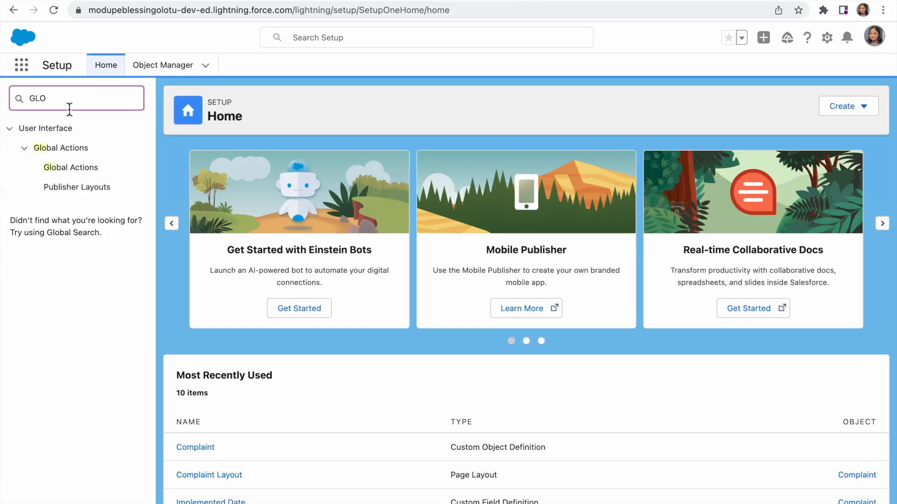
pyautogui.click(65, 171)
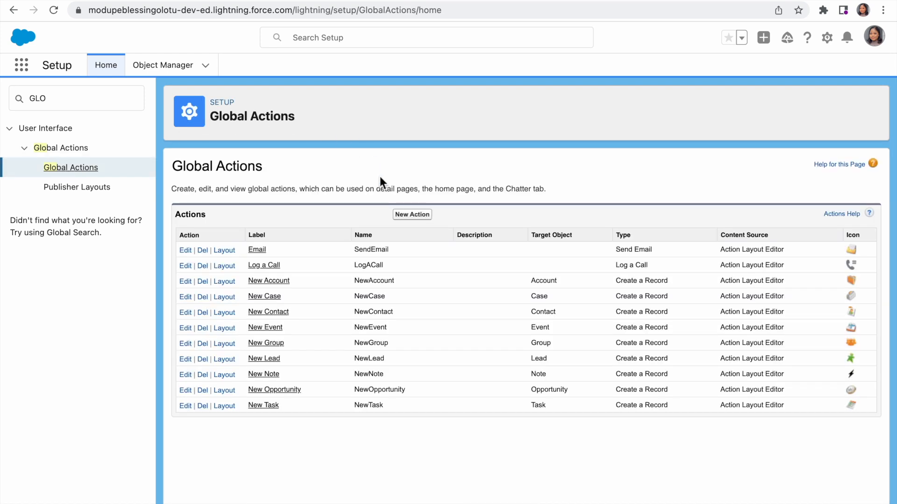
# - Start a new global action with Complaint as the target object and New [Record] as the standard label type
pyautogui.click(415, 218)
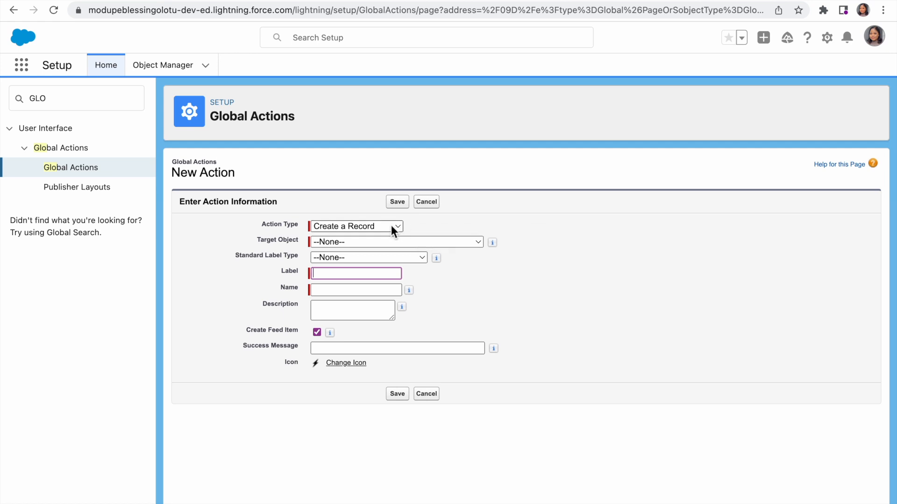
pyautogui.click(377, 242)
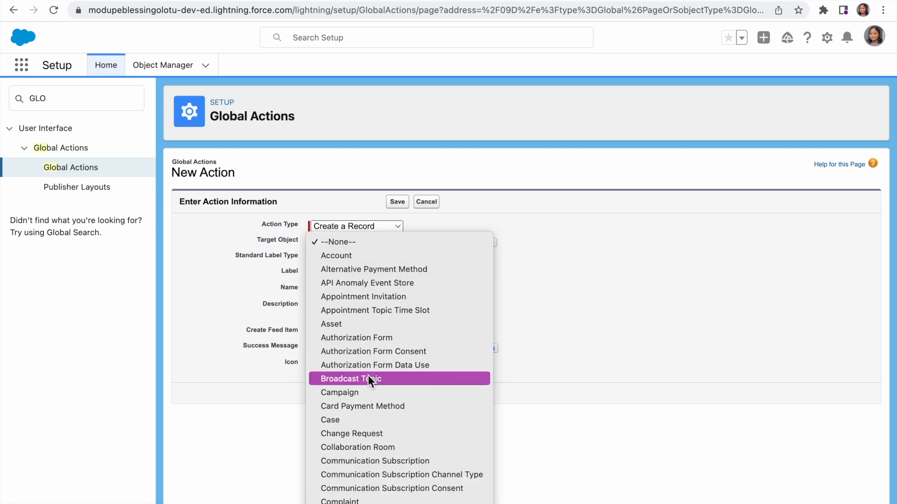
pyautogui.scroll(-15, 368, 375)
pyautogui.scroll(10, 368, 379)
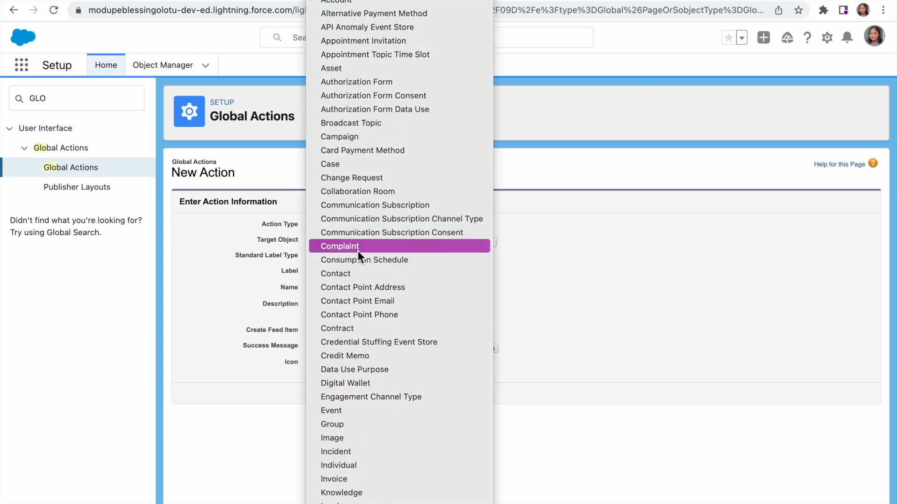
pyautogui.click(358, 251)
pyautogui.click(352, 258)
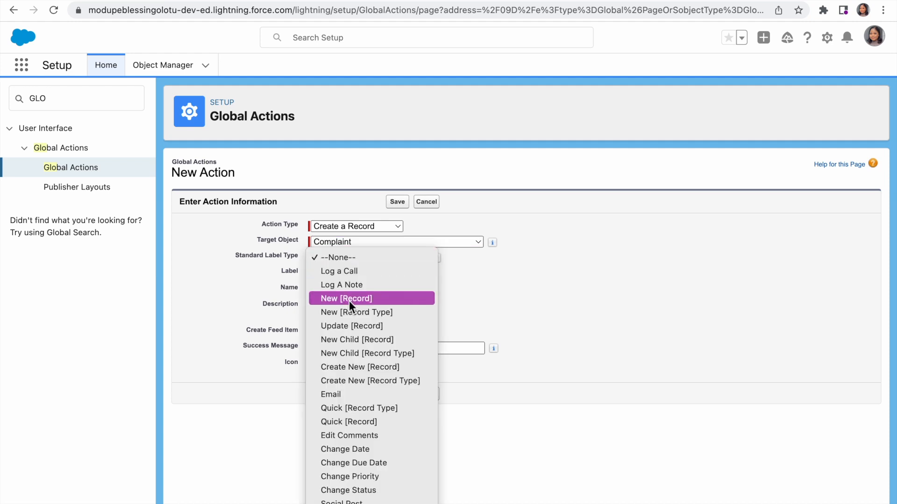
pyautogui.click(349, 301)
# - Enter "New Complaint" as the action's name and try to save it
pyautogui.click(342, 275)
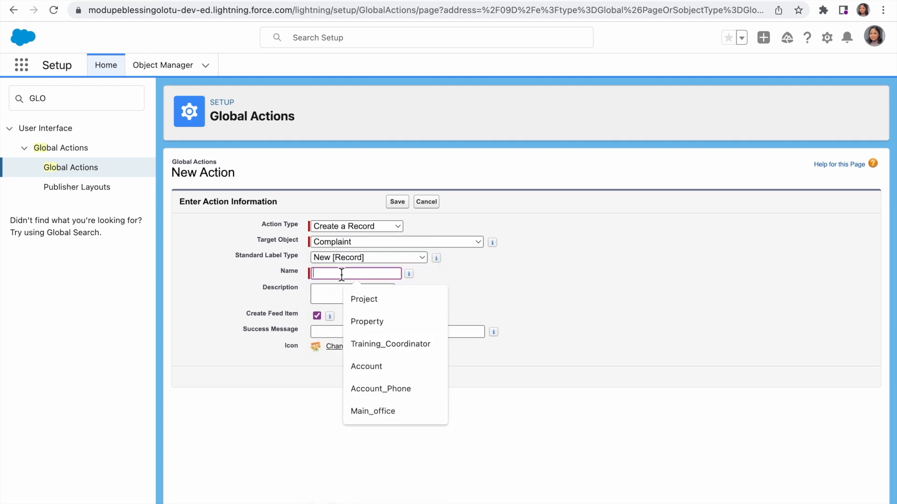
pyautogui.write('N')
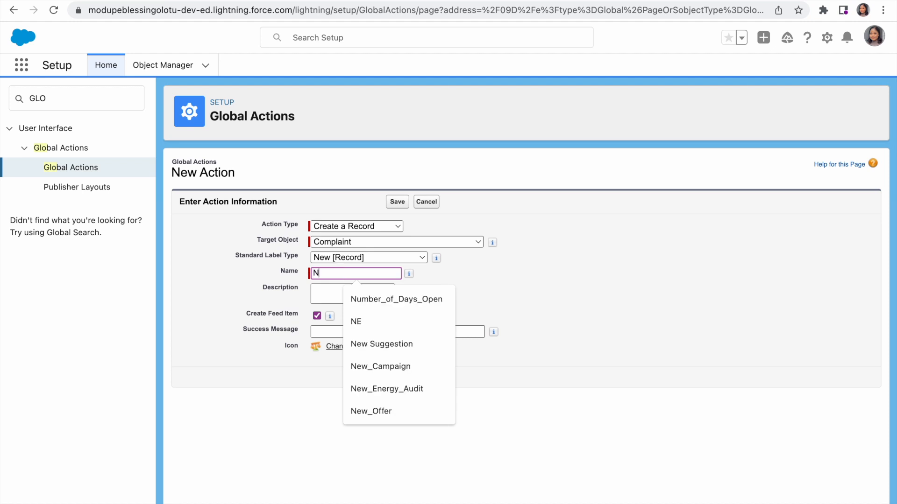
pyautogui.write('ew ')
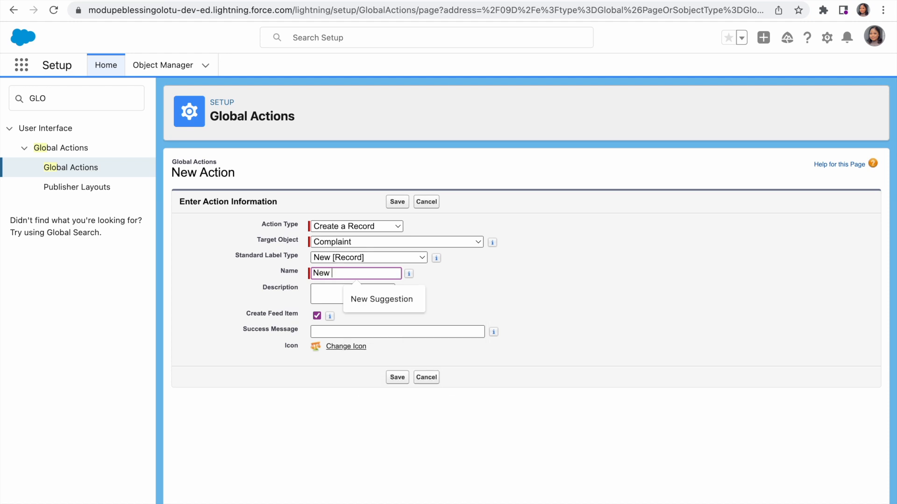
pyautogui.write('Co')
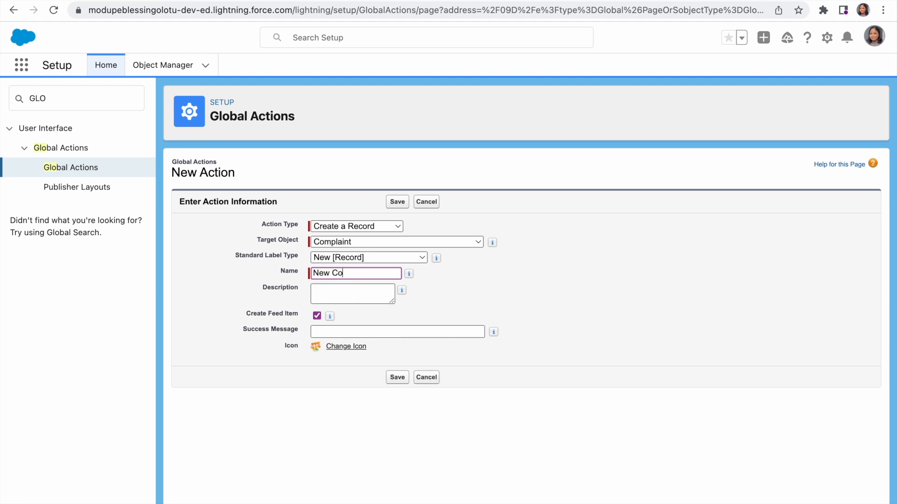
pyautogui.write('mplaint')
pyautogui.click(403, 378)
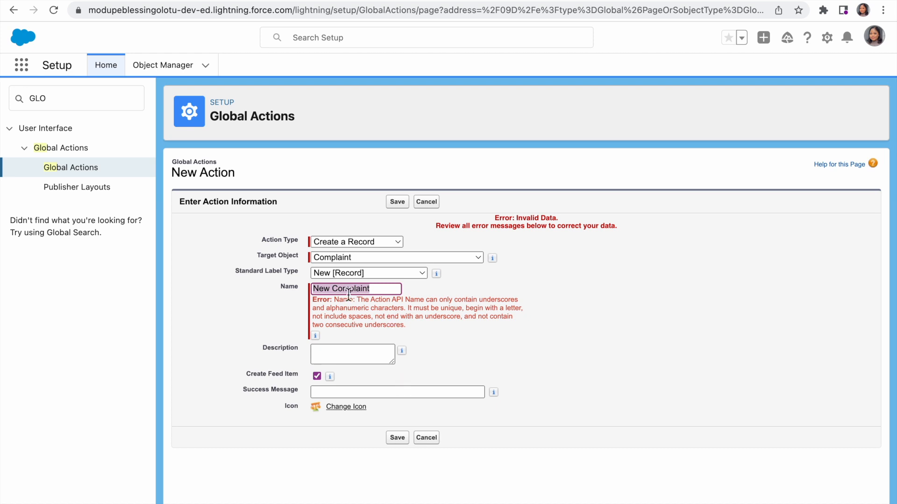
# - Correct the action's name to New_Complaint and save the action
pyautogui.click(331, 290)
pyautogui.press('BackSpace')
pyautogui.write('_')
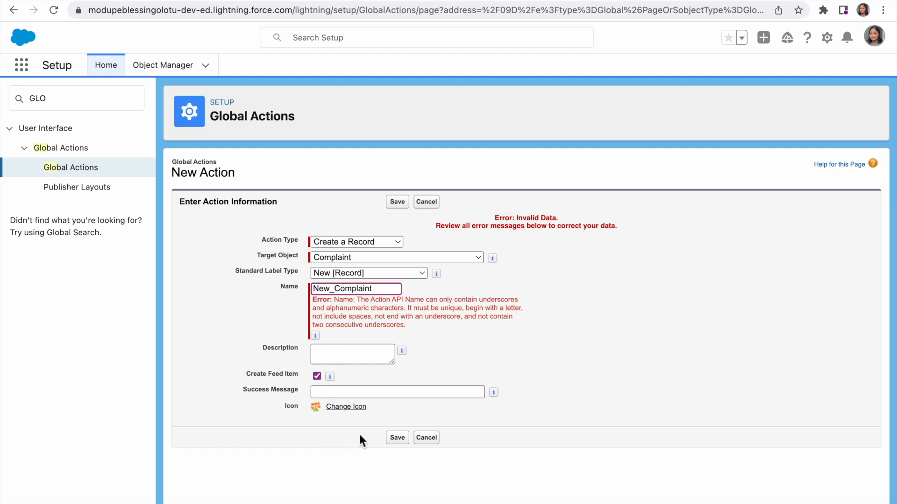
pyautogui.click(396, 438)
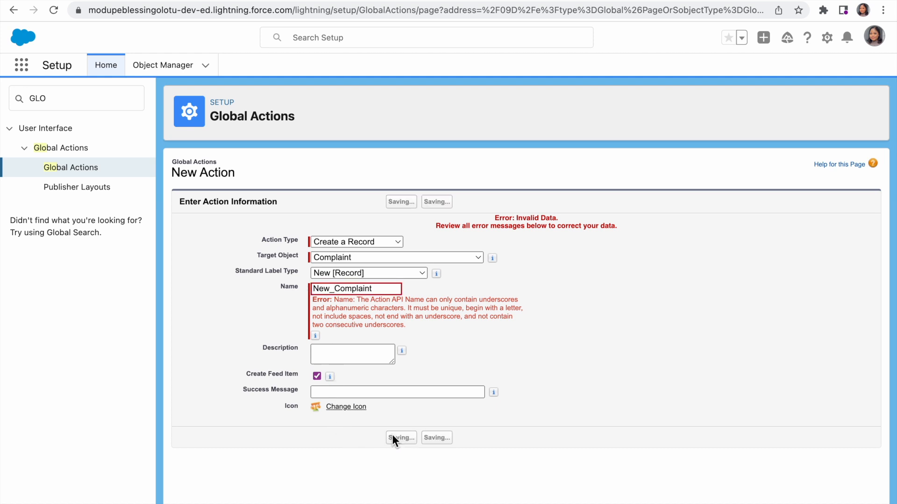
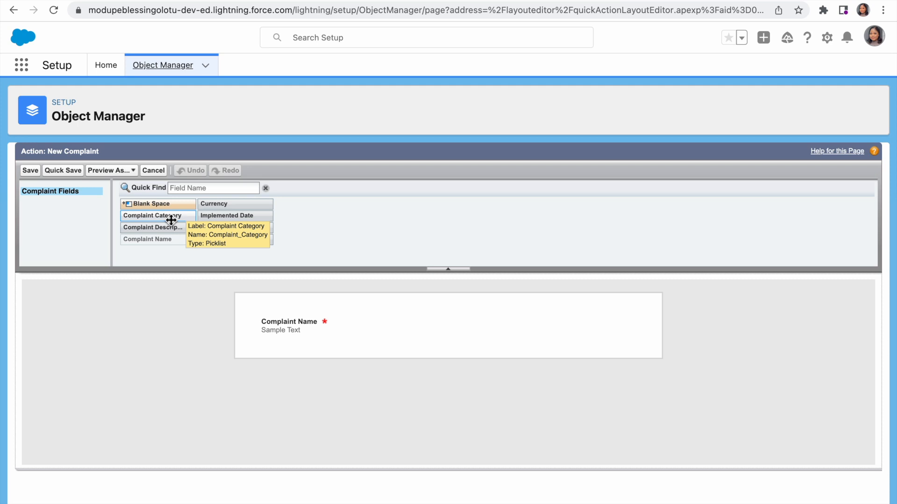
# - Add Complaint Category and Complaint Description above Complaint Name in the action layout, with Complaint Description first, and save it
pyautogui.moveTo(171, 220); pyautogui.dragTo(243, 329)
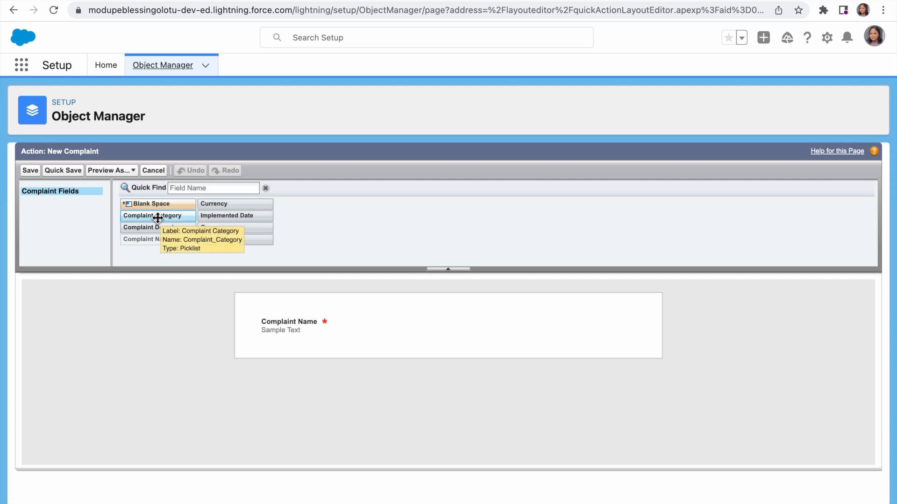
pyautogui.moveTo(158, 218); pyautogui.dragTo(256, 297)
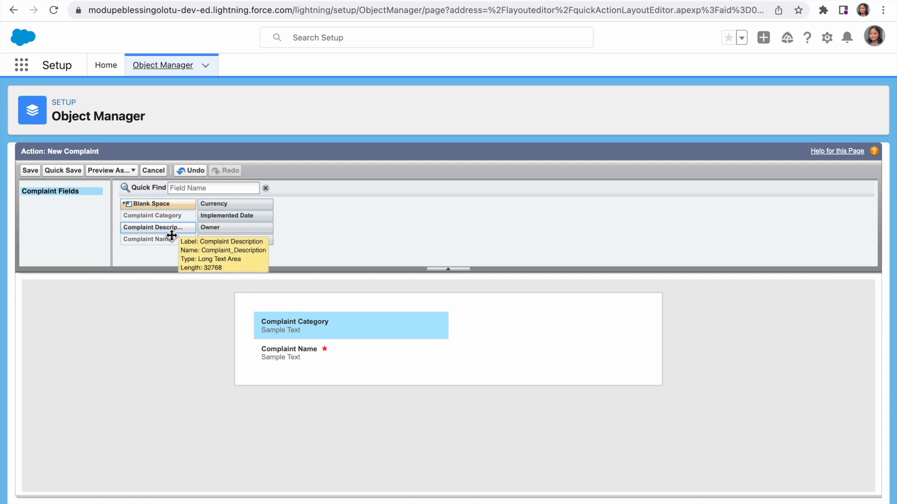
pyautogui.moveTo(171, 228); pyautogui.dragTo(384, 326)
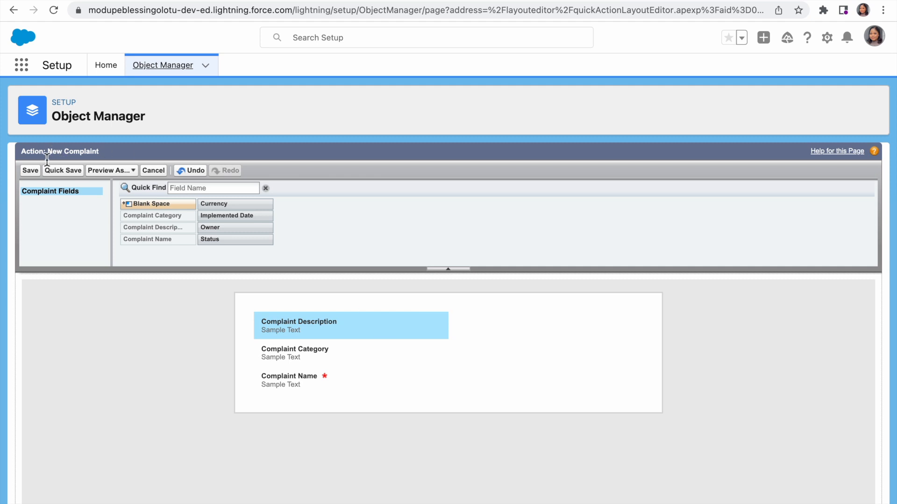
pyautogui.click(29, 167)
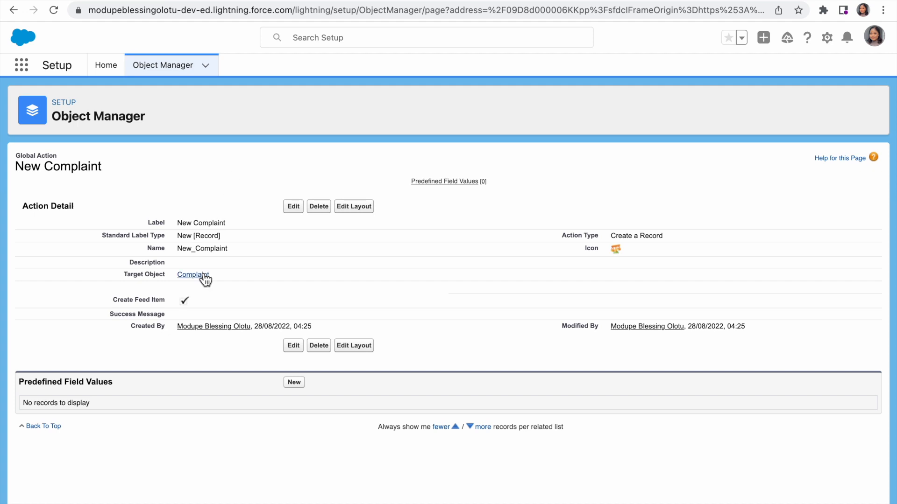
# - Add a predefined field value to the New Complaint action that sets Status to New, and save it
pyautogui.click(297, 386)
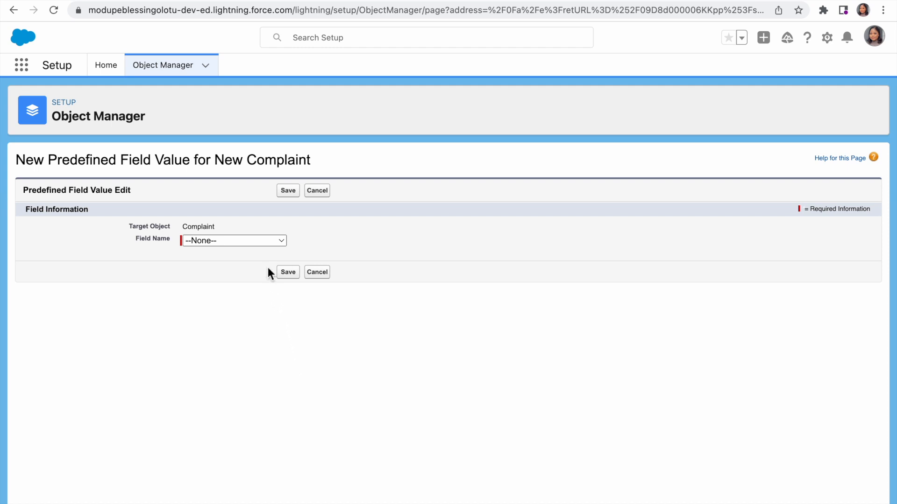
pyautogui.click(263, 242)
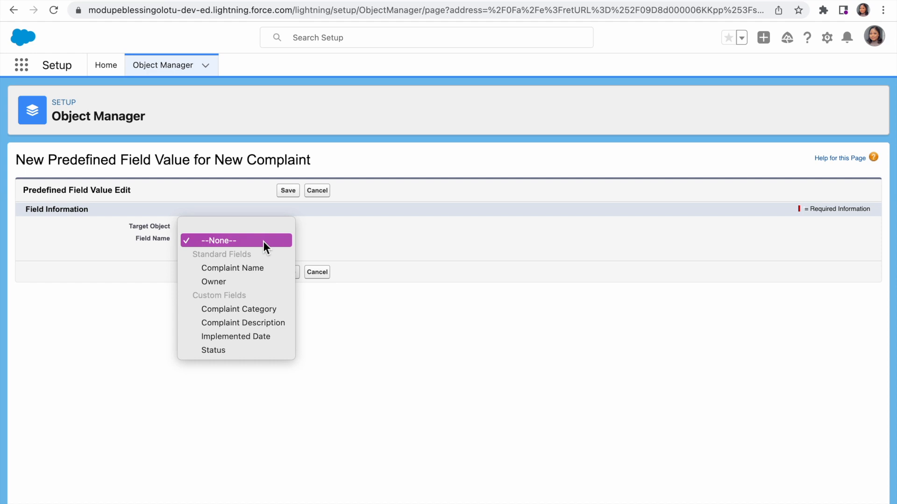
pyautogui.click(241, 354)
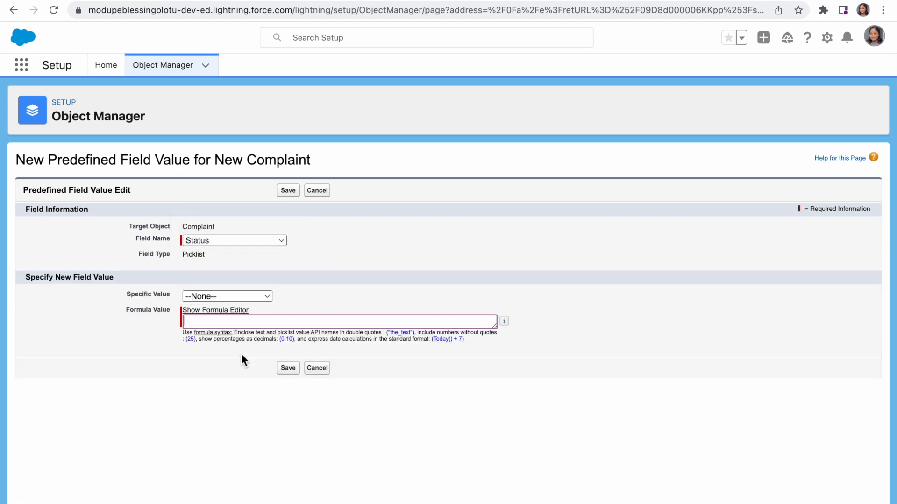
pyautogui.click(228, 299)
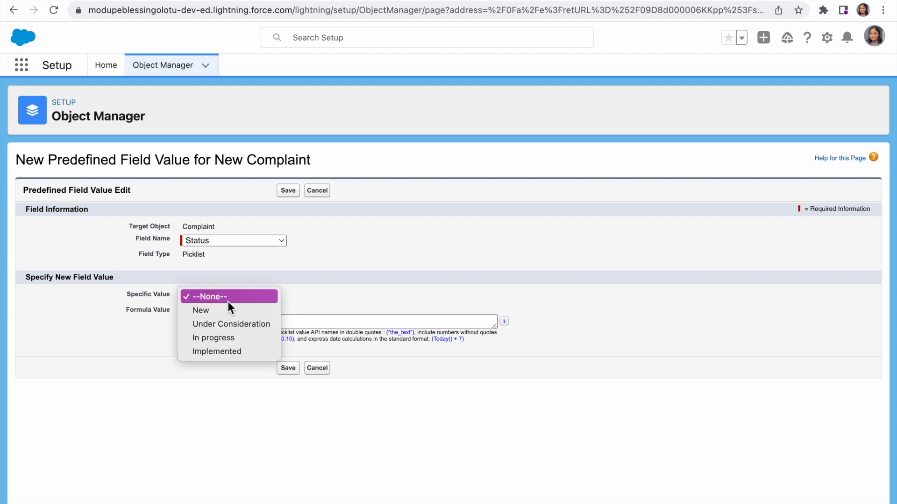
pyautogui.click(216, 316)
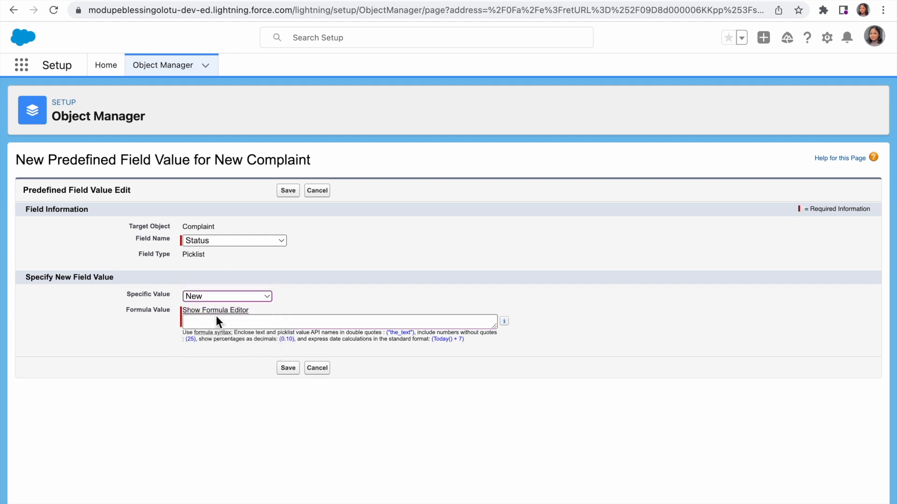
pyautogui.click(282, 368)
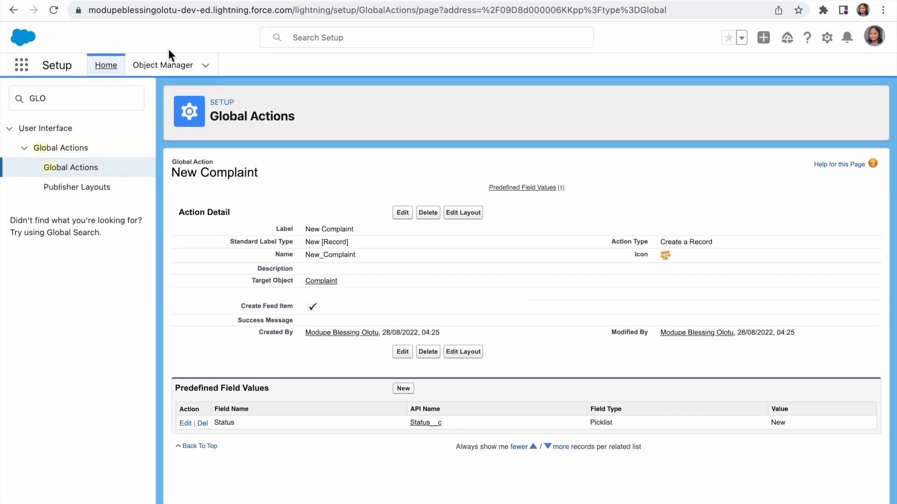
# - Search Setup for "pub" and open the Publisher Layouts page
pyautogui.click(78, 101)
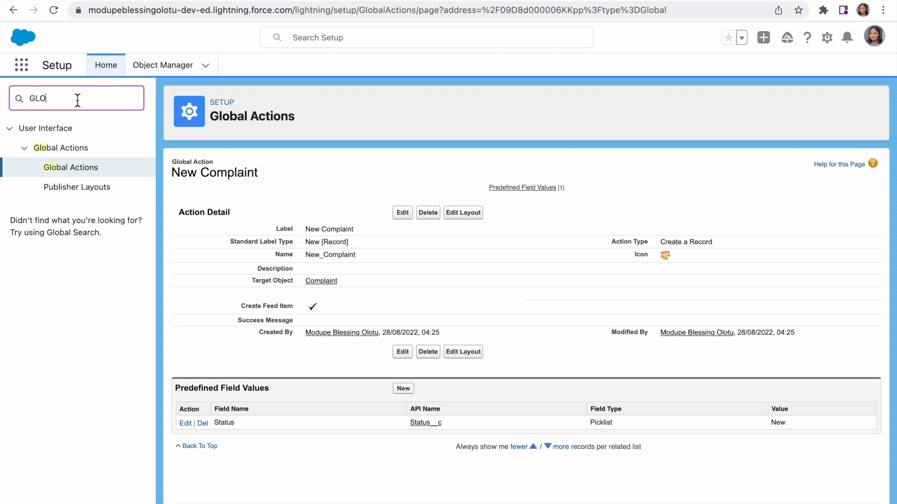
pyautogui.press('BackSpace')
pyautogui.press('BackSpace')
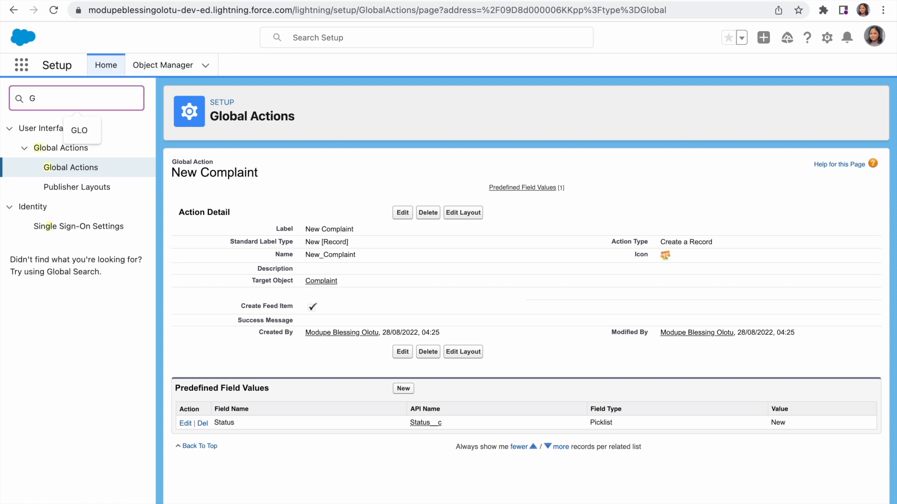
pyautogui.press('BackSpace')
pyautogui.write('p')
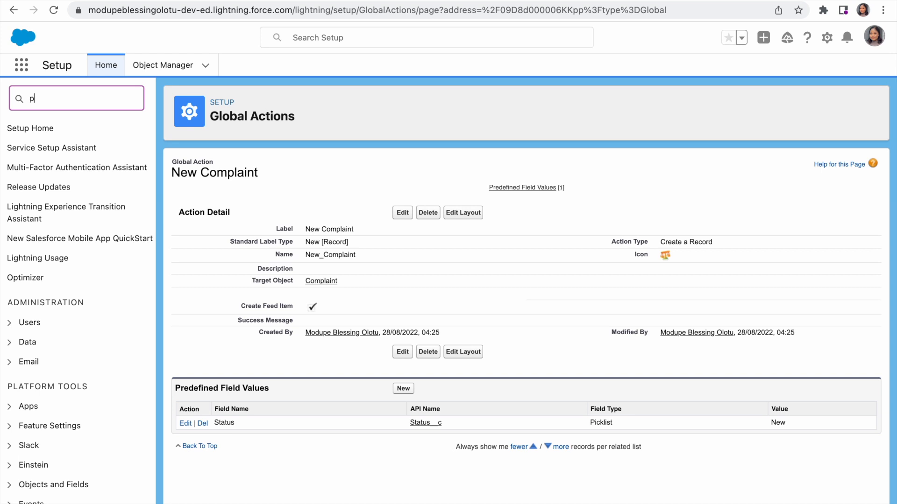
pyautogui.write('ub')
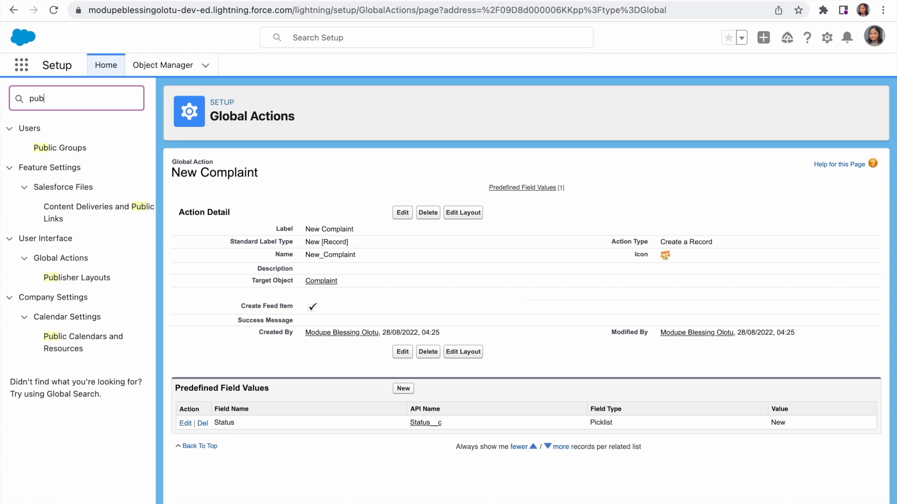
pyautogui.click(69, 281)
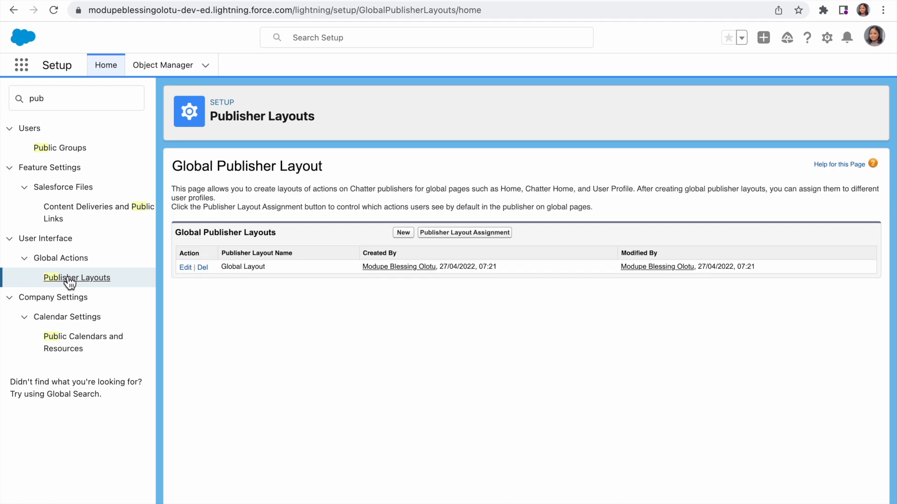
# - Add the New Complaint action after Email in the Global Layout's Salesforce Classic Publisher quick actions and save the layout
pyautogui.click(186, 269)
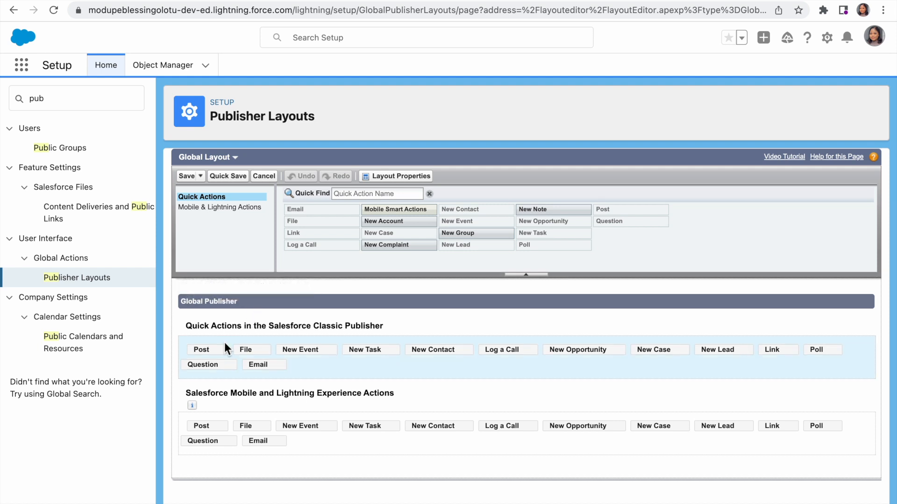
pyautogui.scroll(-1, 222, 399)
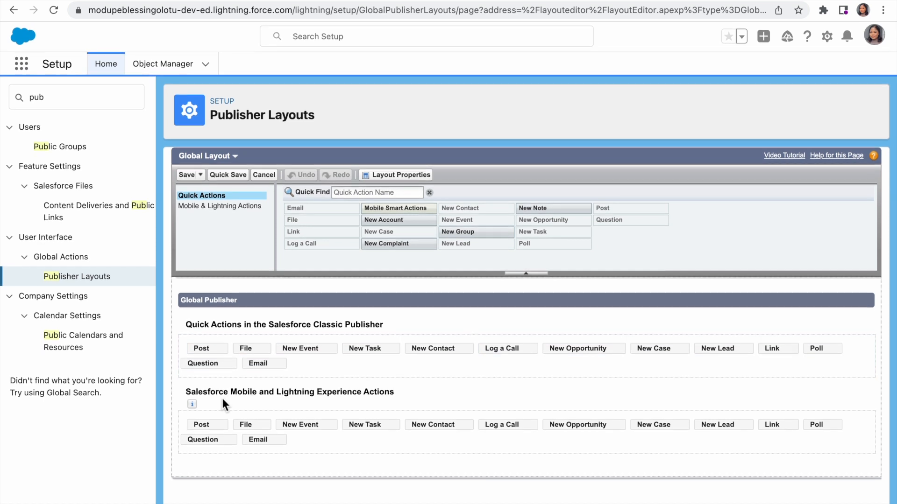
pyautogui.scroll(1, 222, 399)
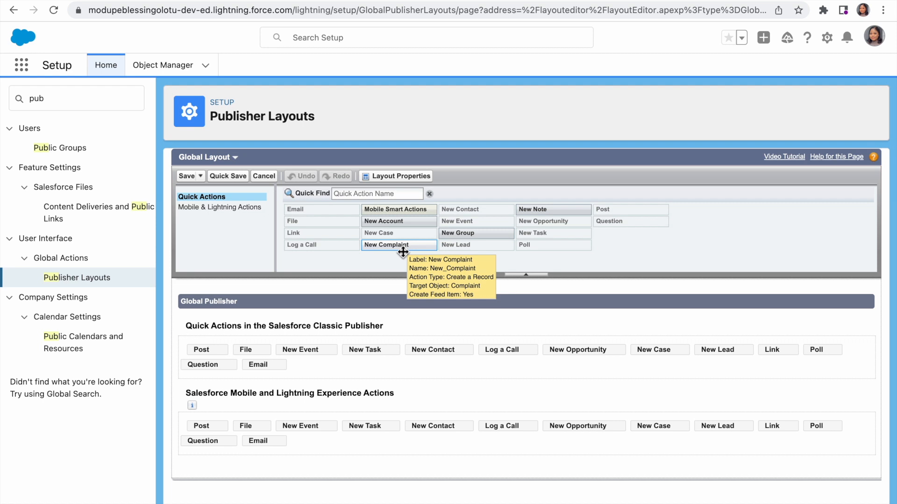
pyautogui.moveTo(402, 252); pyautogui.dragTo(307, 358)
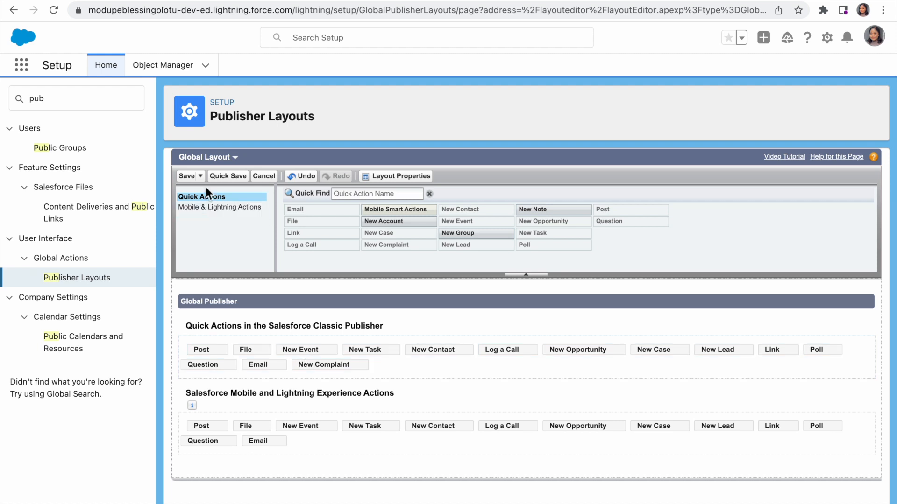
pyautogui.click(186, 177)
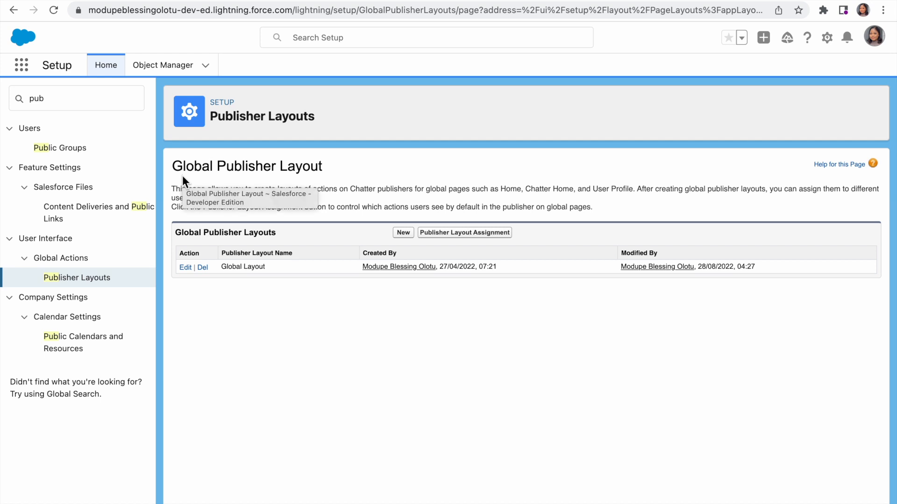
# - Search the available apps for "com" and open the Complaint wizard app
pyautogui.moveTo(262, 0)
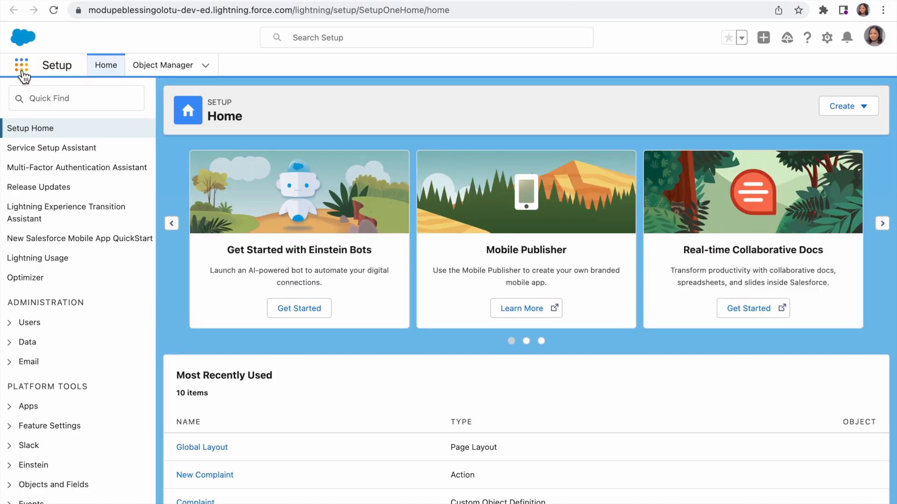
pyautogui.click(21, 69)
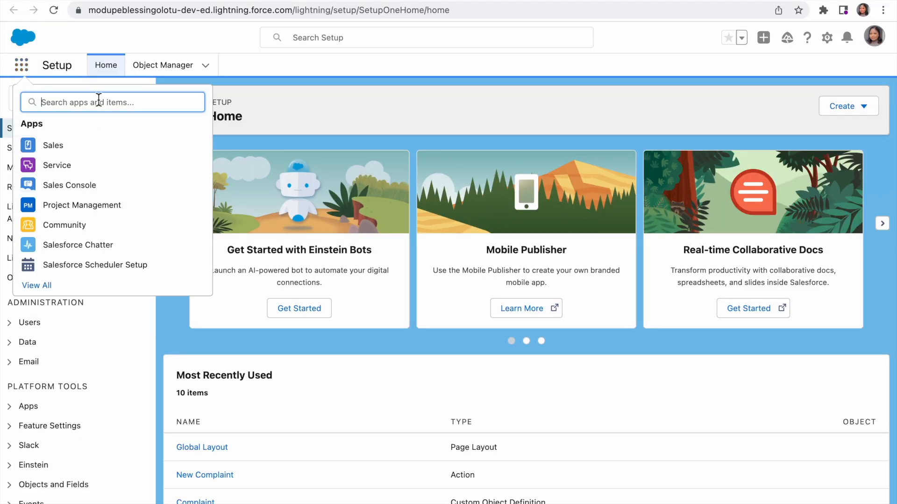
pyautogui.write('com')
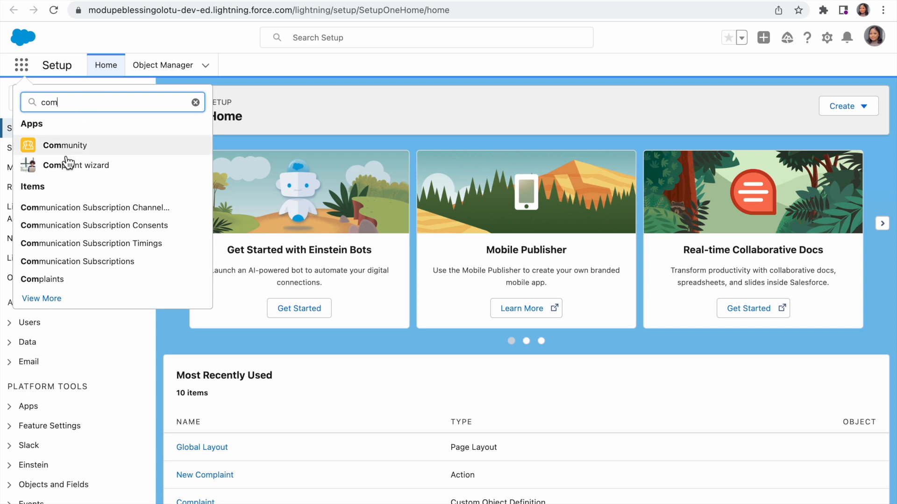
pyautogui.click(68, 165)
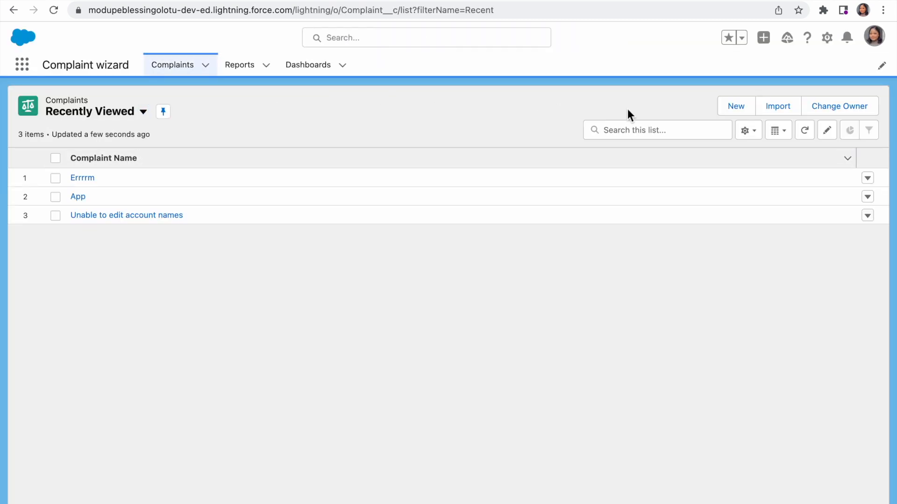
# - Start a new complaint record with the Complaint Description "I went to the kitchen and realised someone ate all the cookies"
pyautogui.click(729, 101)
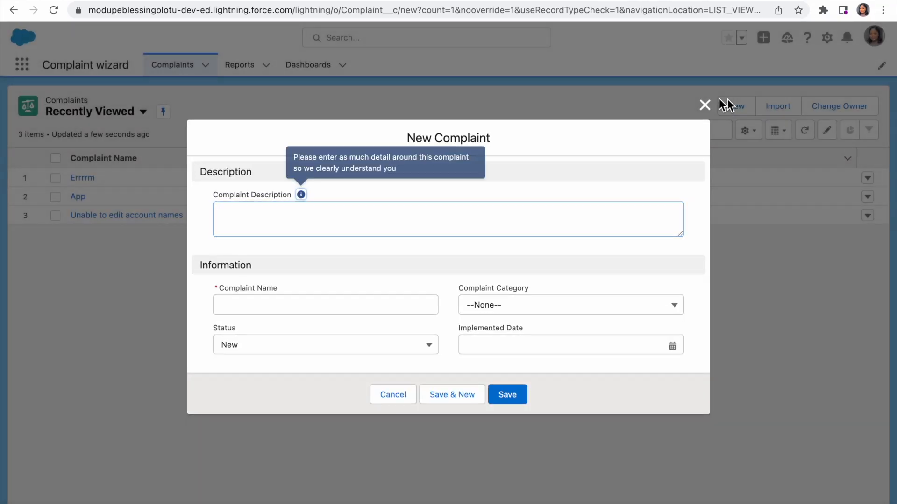
pyautogui.click(339, 220)
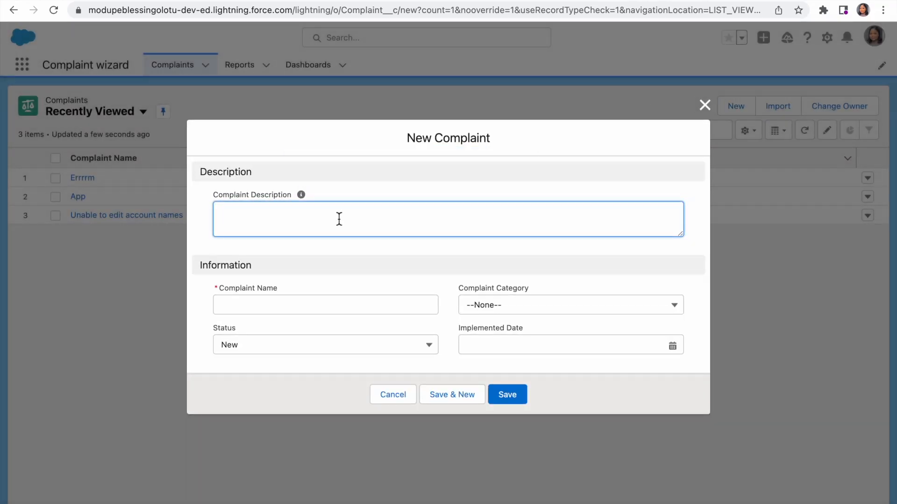
pyautogui.write('I went to the kitchen and realised soeo')
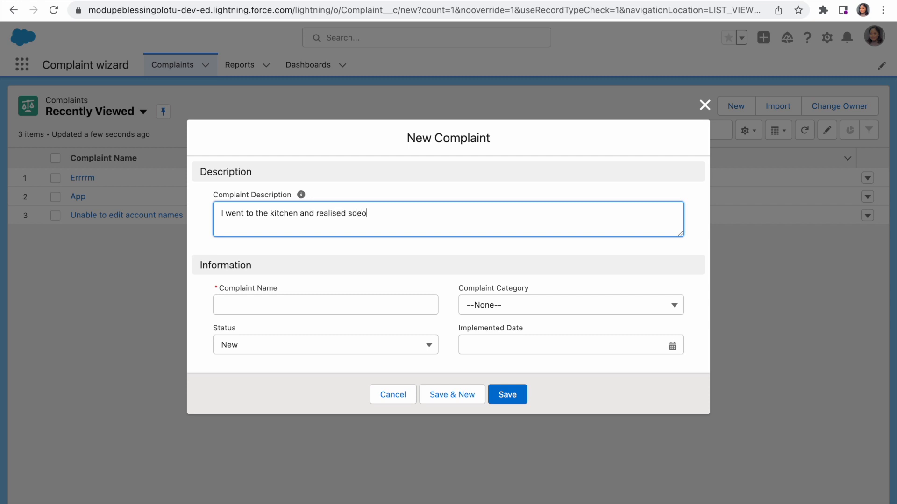
pyautogui.press('BackSpace')
pyautogui.press('BackSpace')
pyautogui.write('meone ate all the cookies')
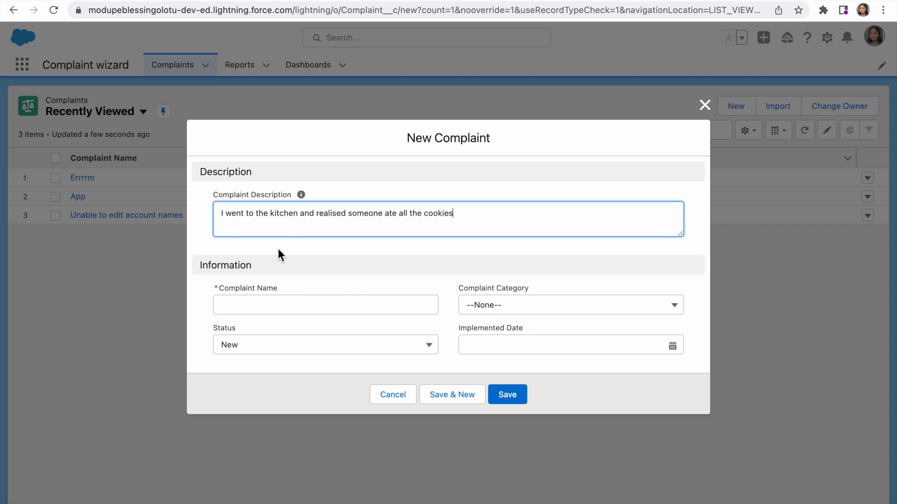
# - Name the complaint "Cookies", set its Complaint Category to Kitchen snacks, and save the record
pyautogui.click(252, 299)
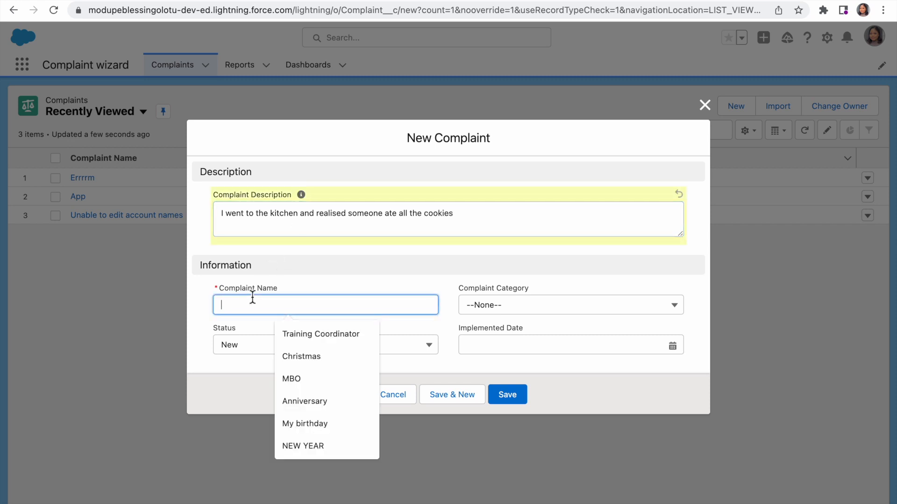
pyautogui.write('Mi')
pyautogui.press('BackSpace')
pyautogui.press('BackSpace')
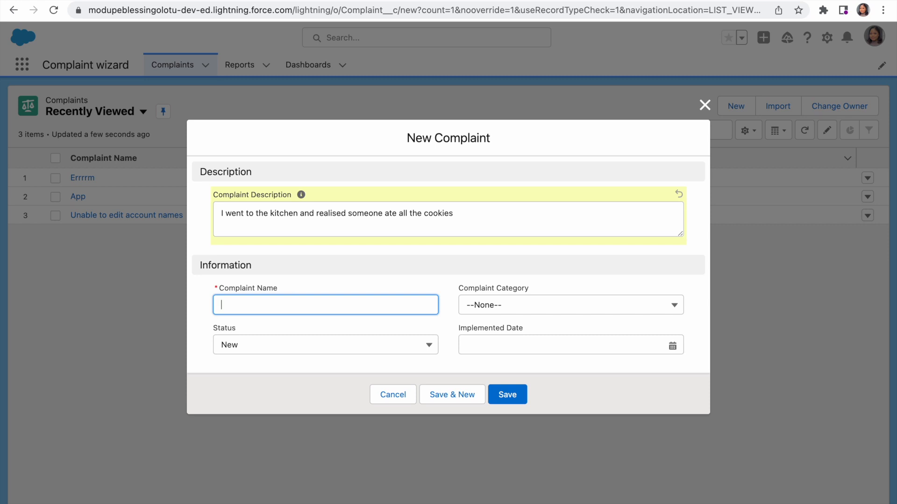
pyautogui.write('Cookies')
pyautogui.click(561, 310)
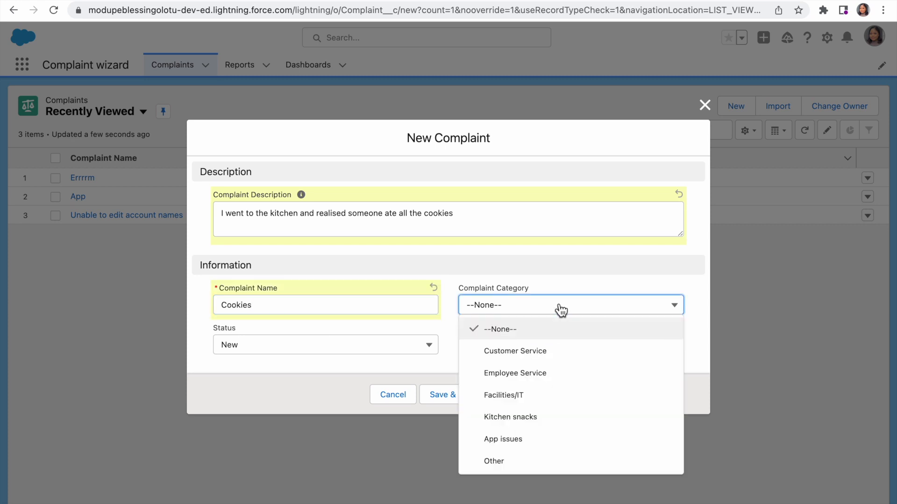
pyautogui.click(514, 421)
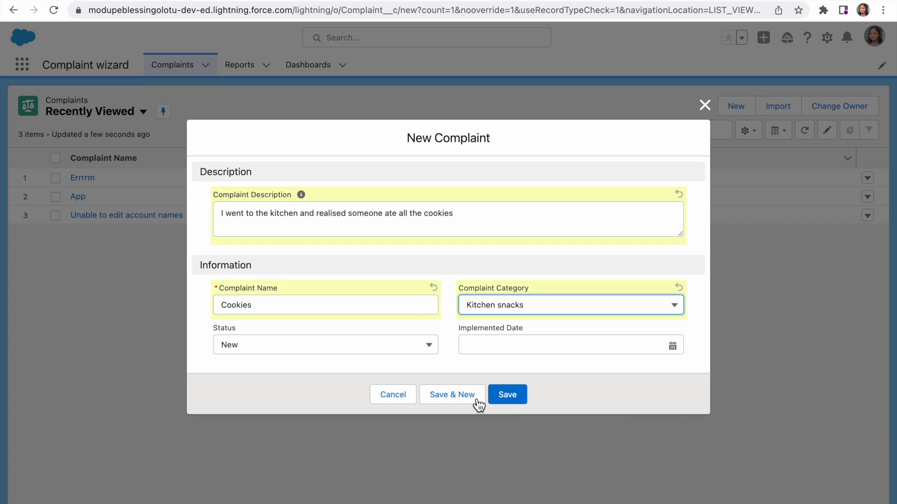
pyautogui.click(522, 396)
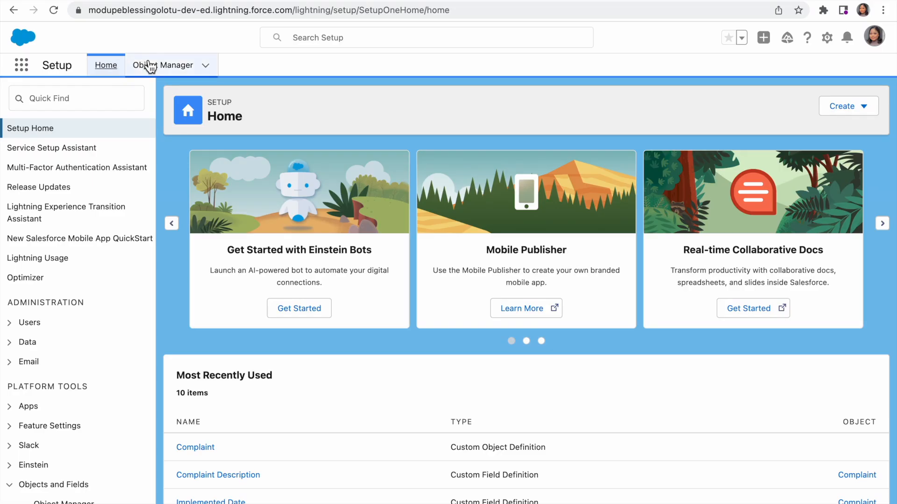
# - Open the Complaint object's Fields & Relationships in Setup and start a new custom field of type Formula
pyautogui.click(161, 68)
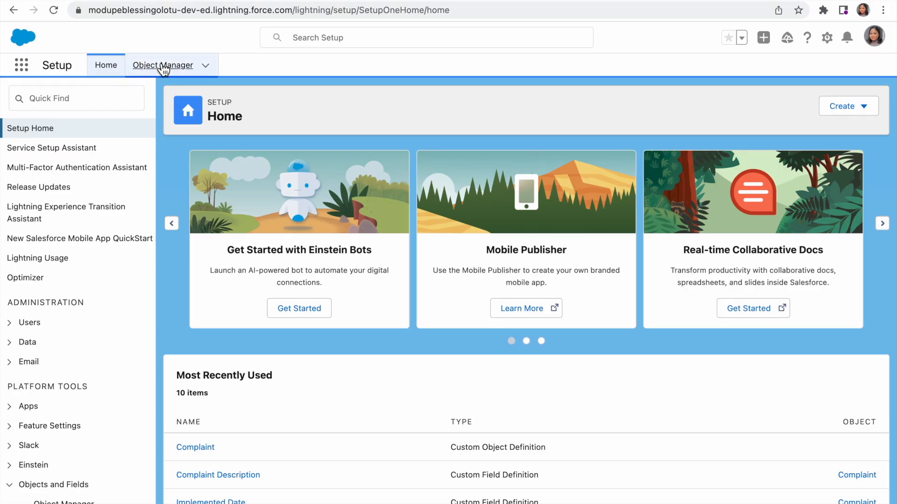
pyautogui.scroll(-10, 43, 302)
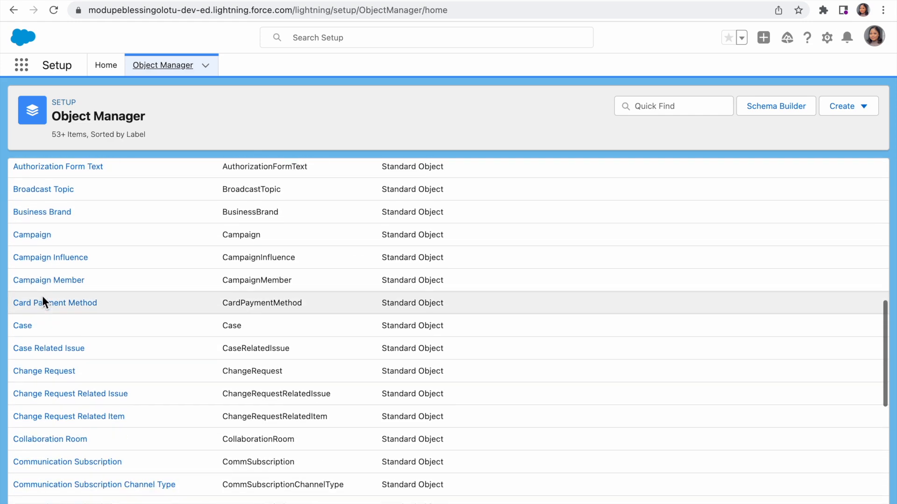
pyautogui.scroll(-3, 42, 302)
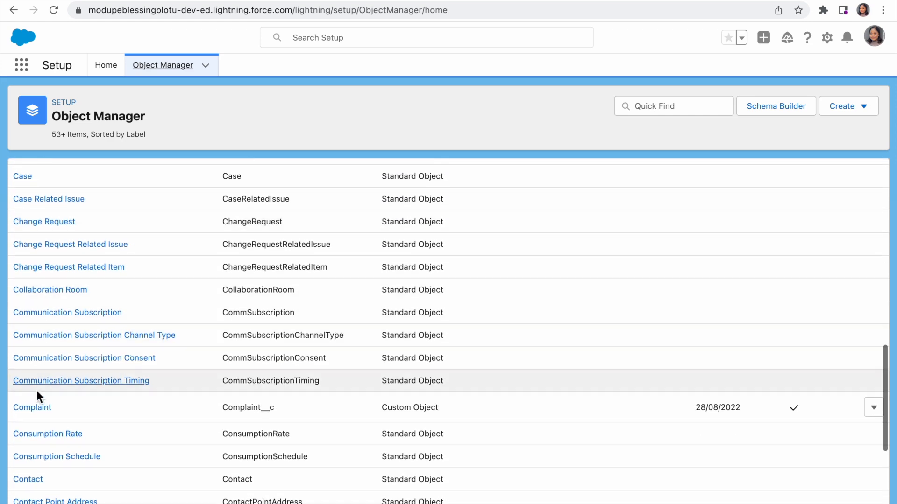
pyautogui.click(41, 413)
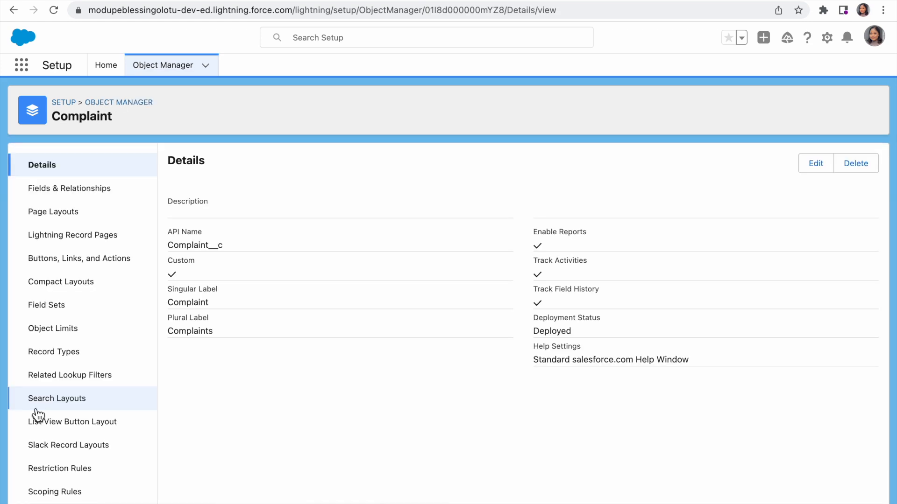
pyautogui.click(84, 188)
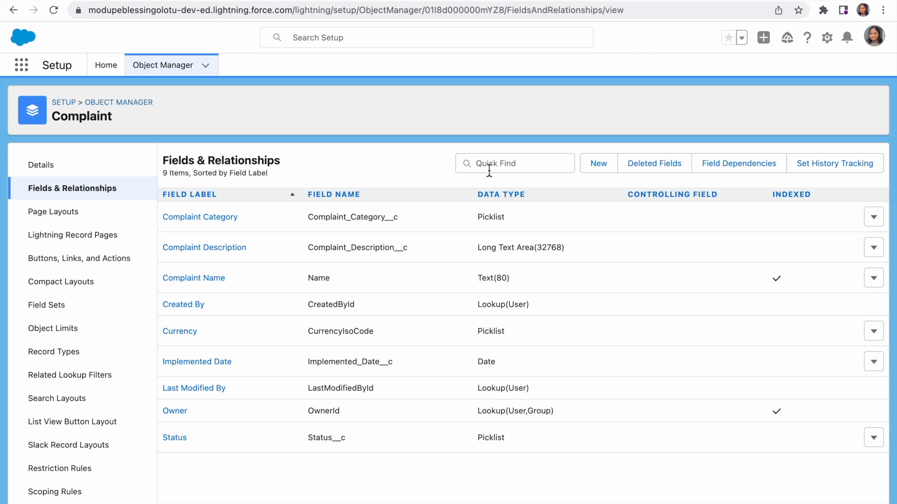
pyautogui.click(610, 167)
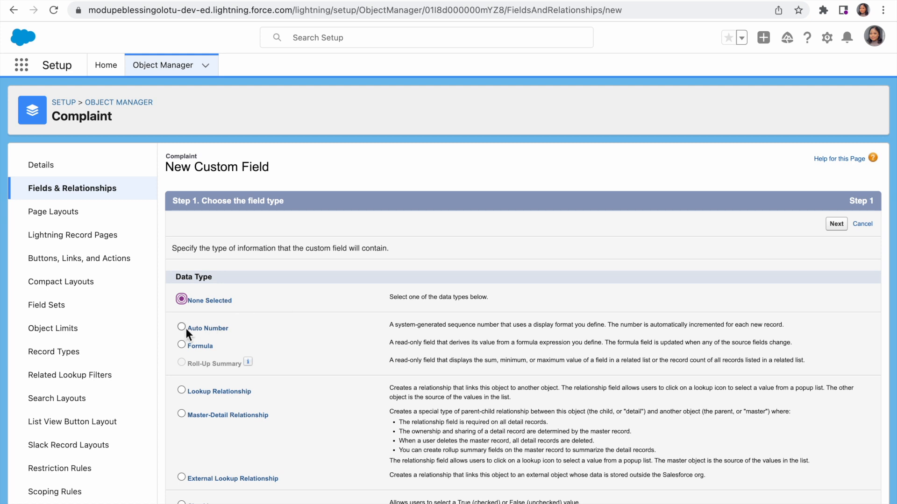
pyautogui.click(181, 345)
pyautogui.click(836, 227)
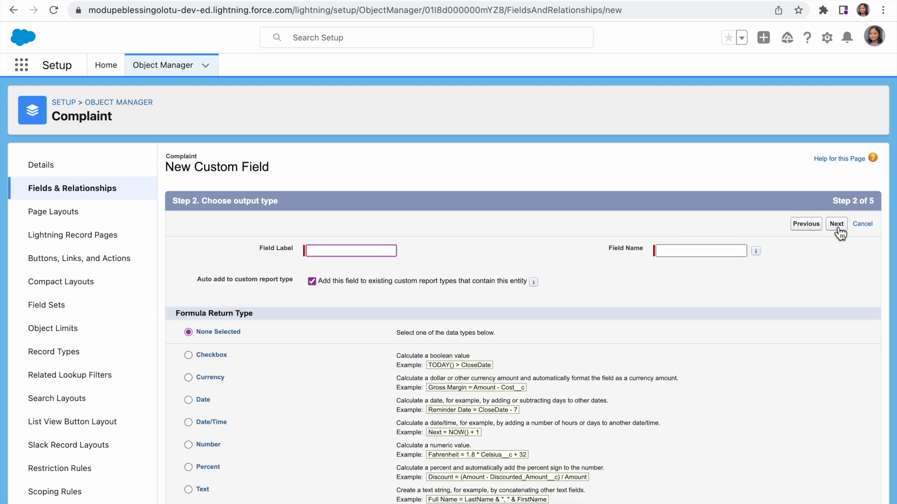
# - Label the formula field Number of Days Reported, set its return type to Number with 0 decimal places, and continue to the formula entry
pyautogui.write('Number of Days Report')
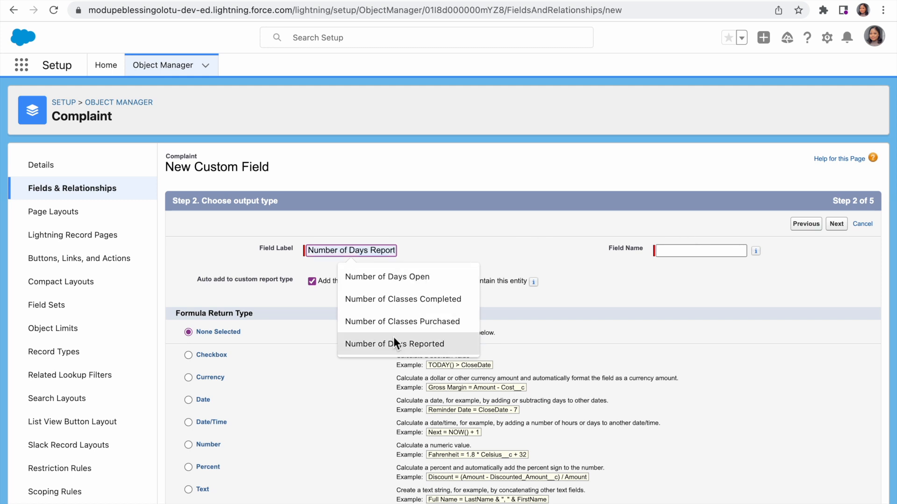
pyautogui.click(394, 340)
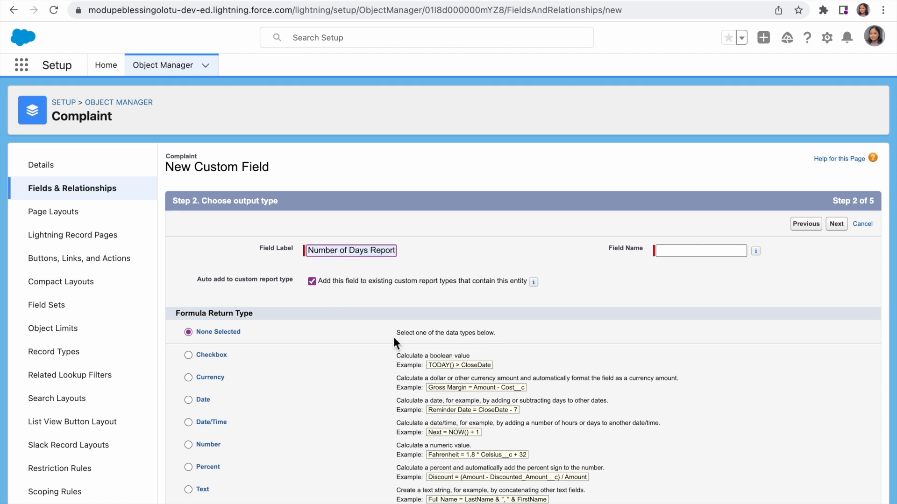
pyautogui.click(677, 252)
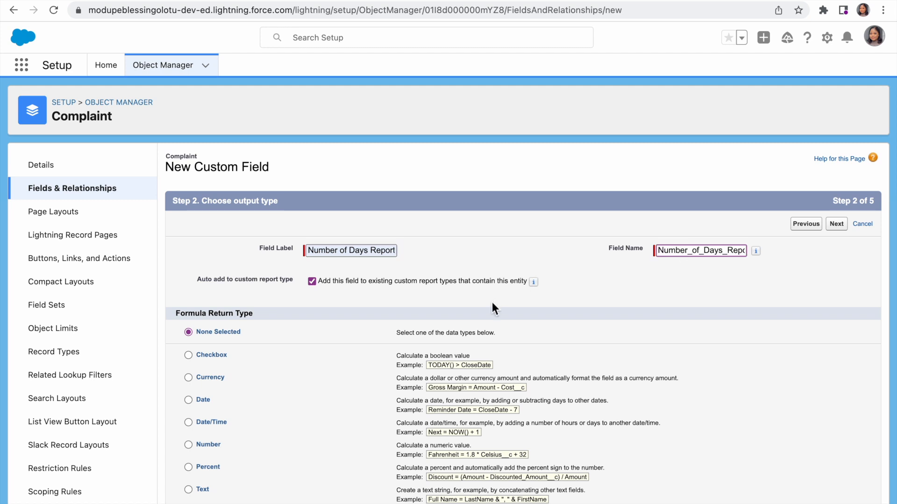
pyautogui.click(188, 445)
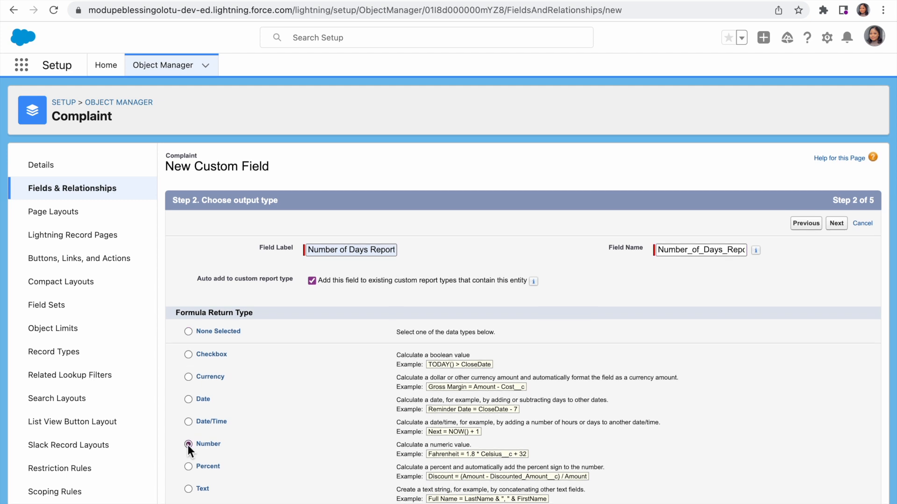
pyautogui.scroll(-3, 210, 446)
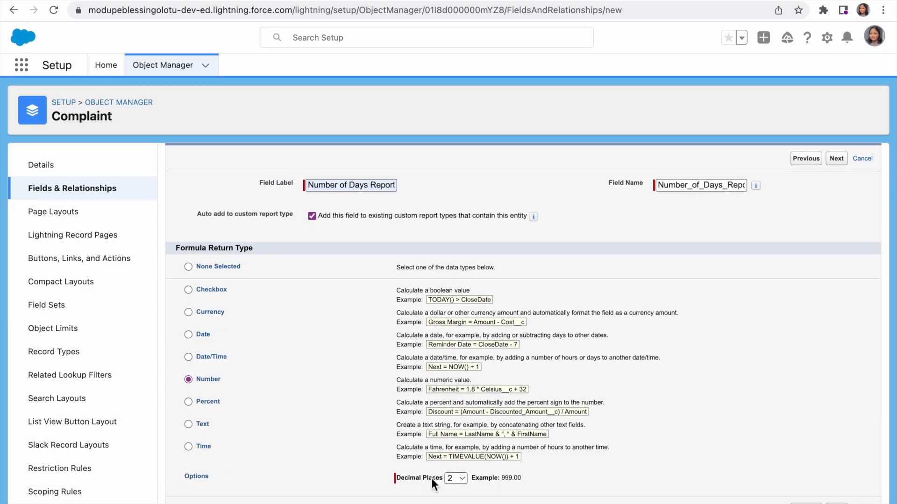
pyautogui.click(463, 478)
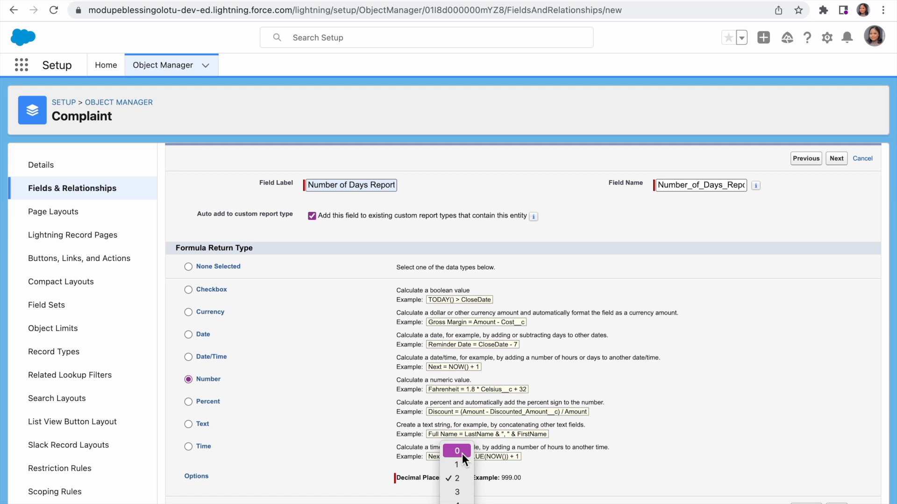
pyautogui.click(462, 456)
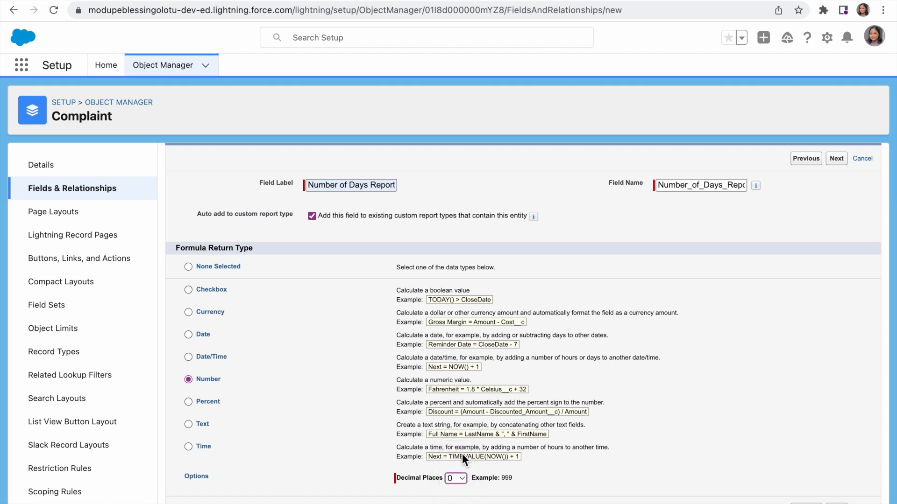
pyautogui.click(838, 159)
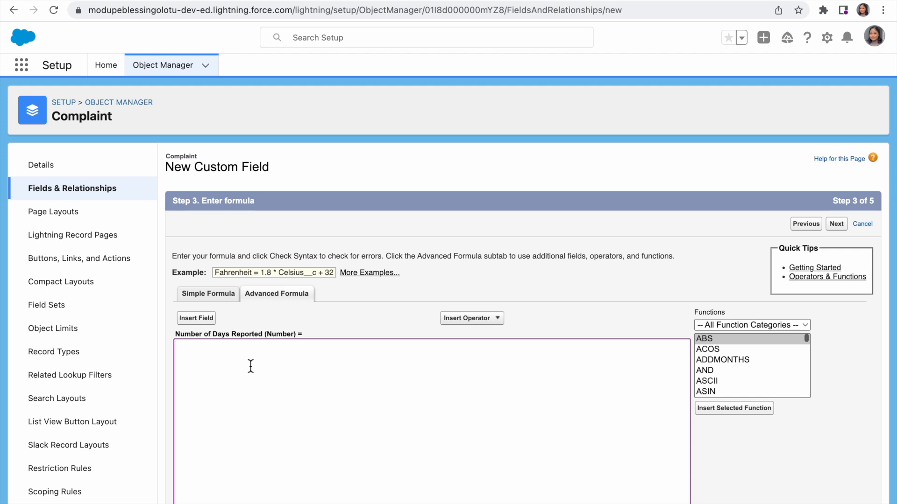
# - Enter the formula IF(ISBLANK(Implemented_Date__c), TODAY() - DATEVALUE(CreatedDate), Implemented_Date__c - DATEVALUE(CreatedDate)), check its syntax, and continue to field-level security
pyautogui.press('super+v')
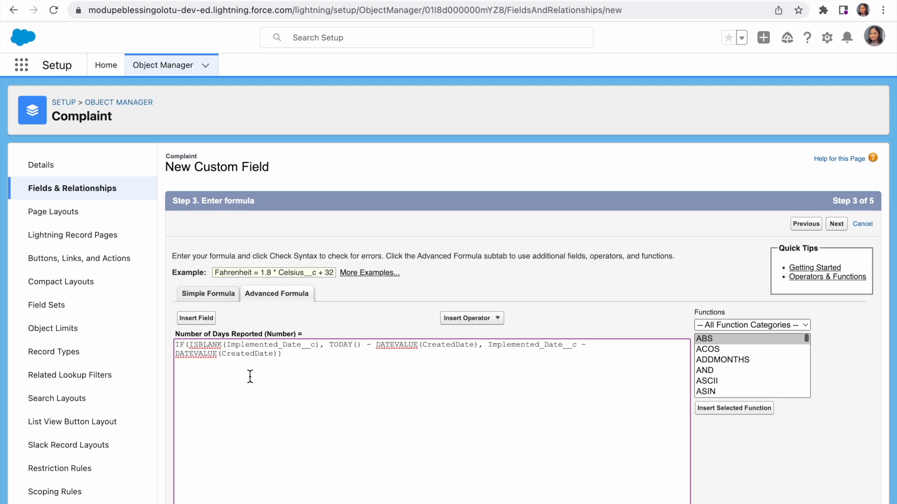
pyautogui.scroll(-3, 245, 424)
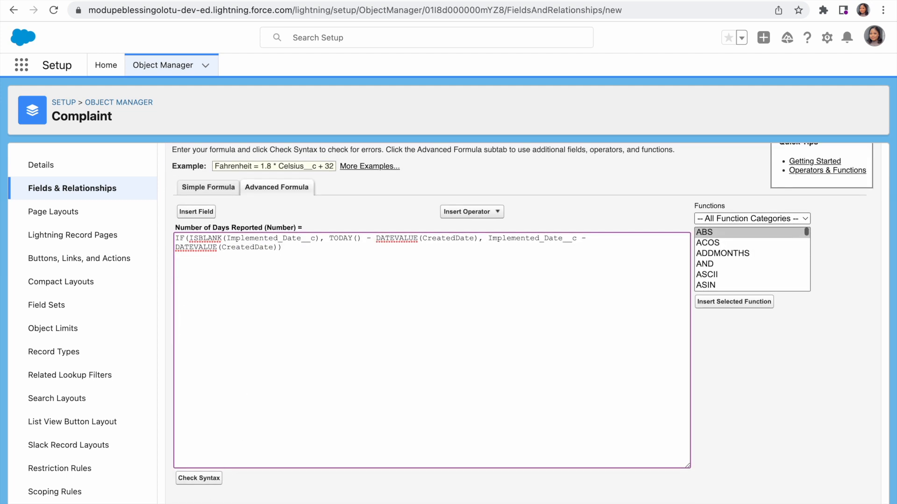
pyautogui.click(210, 484)
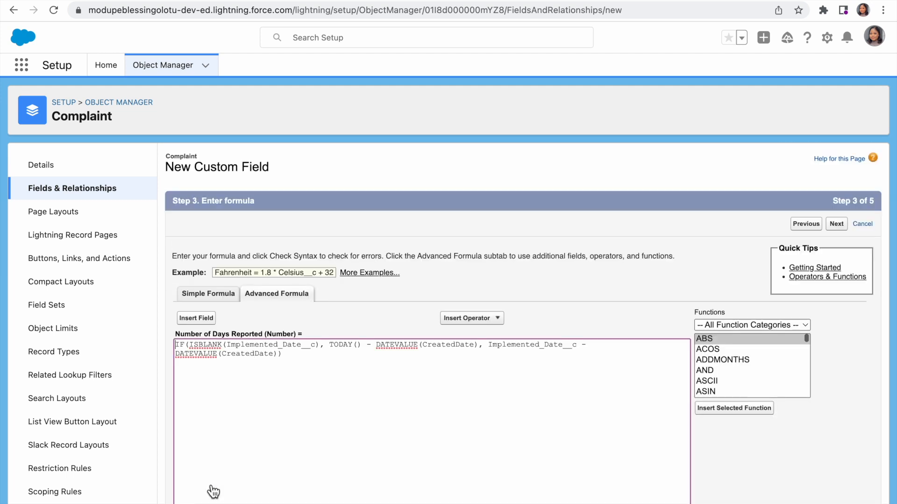
pyautogui.scroll(1, 213, 492)
pyautogui.scroll(-1, 214, 492)
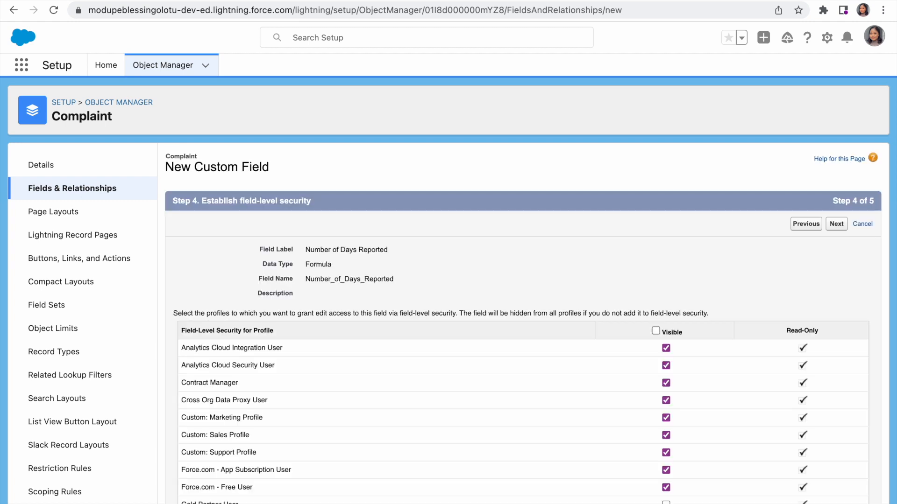
# - Accept the default field-level security, keep the field on the Complaint Layout, and save the Number of Days Reported field
pyautogui.scroll(-6, 523, 323)
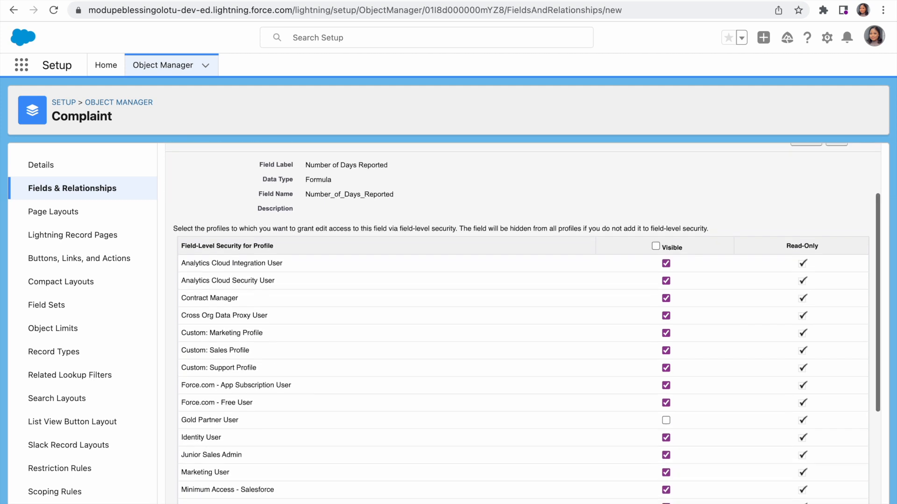
pyautogui.click(836, 503)
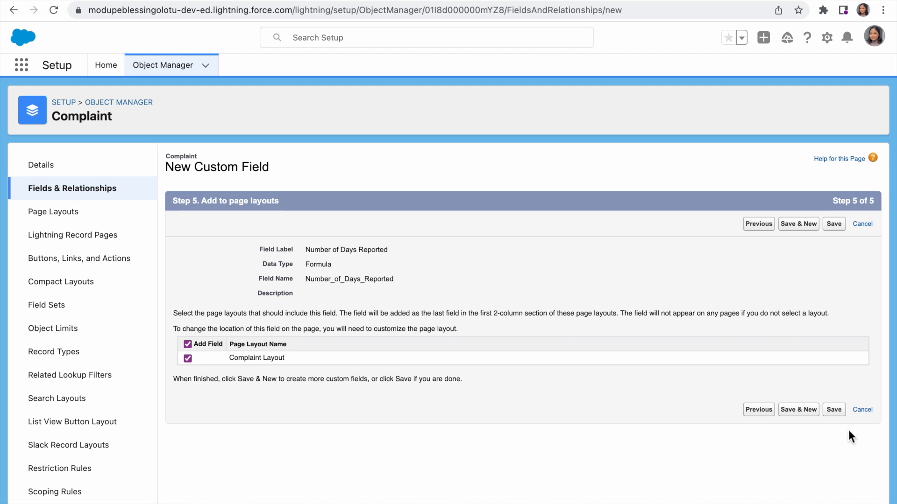
pyautogui.click(834, 410)
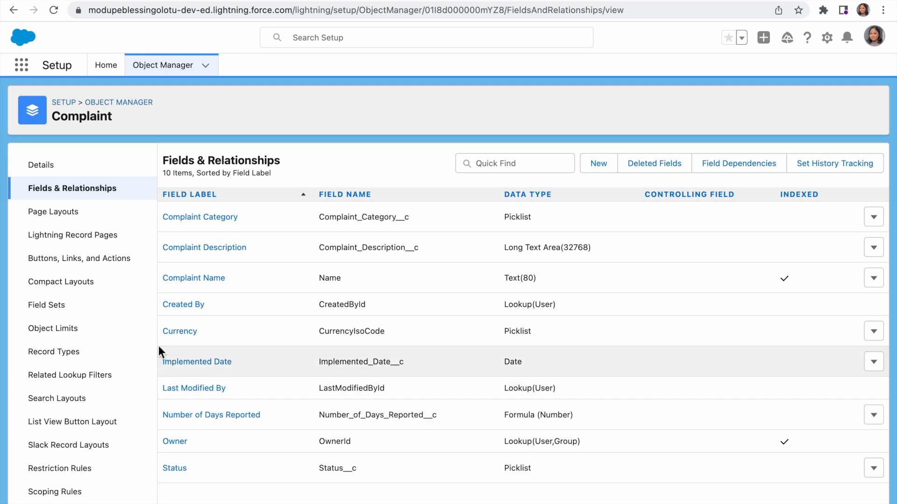
# - Start a new validation rule on the Complaint object and name it Date_in_Range
pyautogui.scroll(-2, 69, 424)
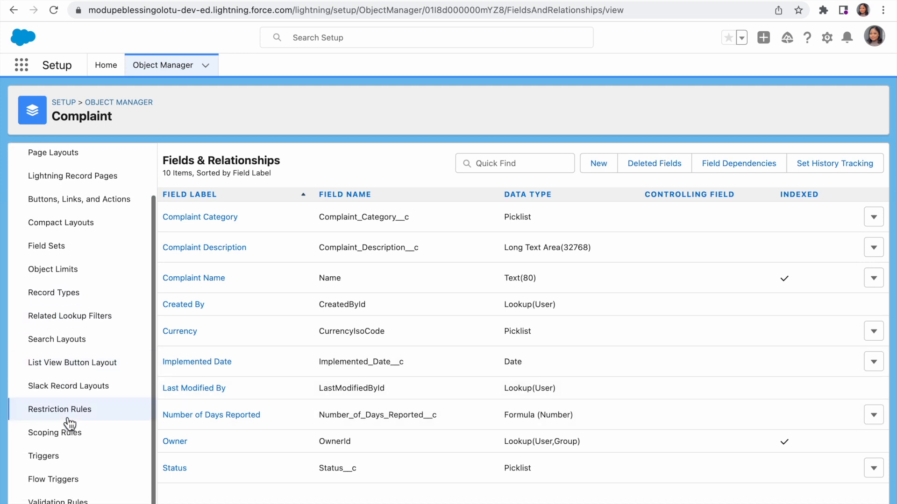
pyautogui.click(59, 501)
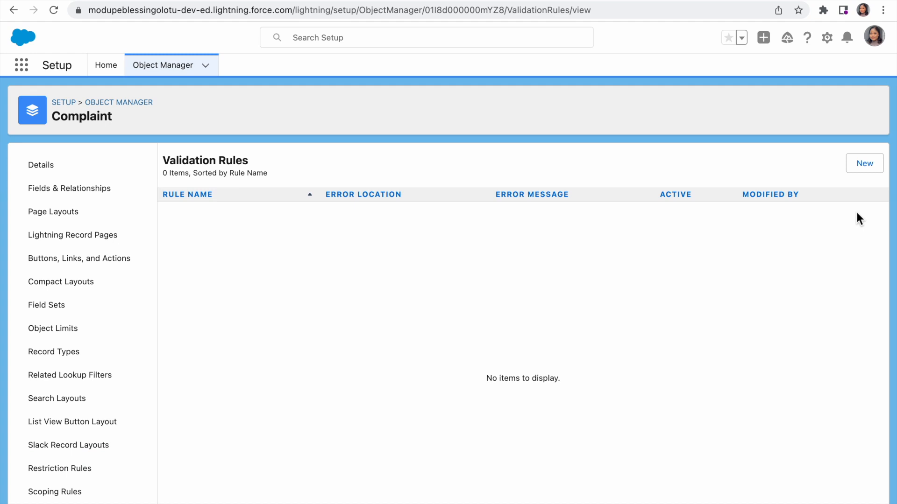
pyautogui.click(867, 163)
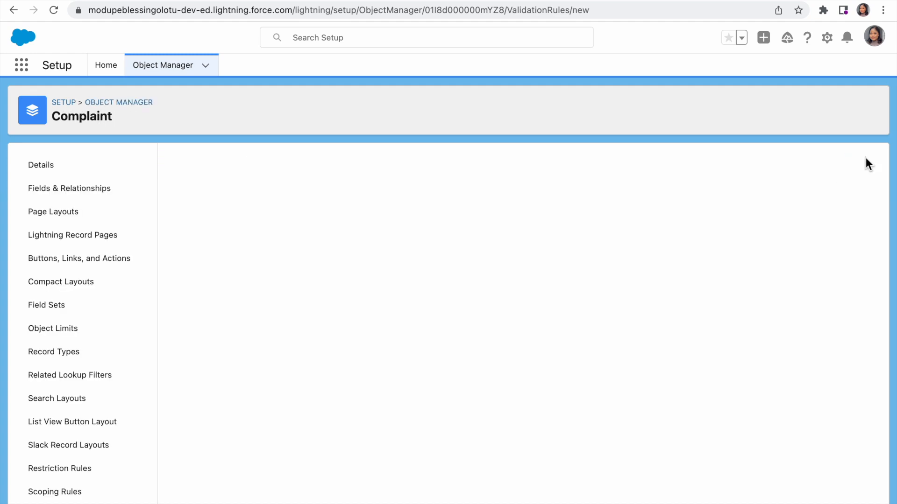
pyautogui.write('Da')
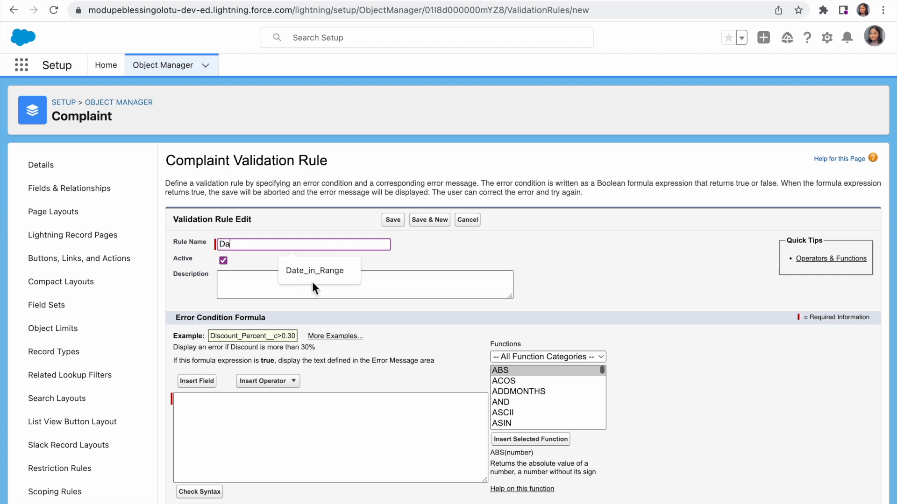
pyautogui.click(314, 279)
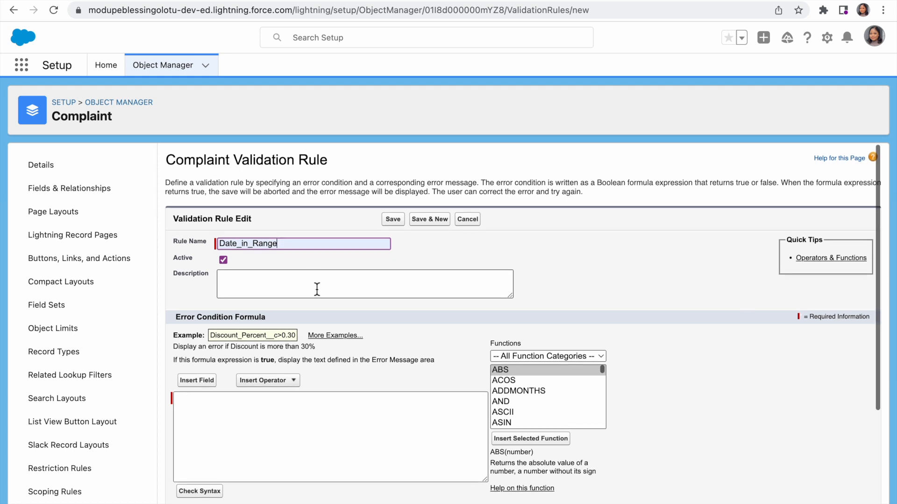
# - Begin the error condition formula by inserting the Complaint's Implemented Date field followed by a greater-than operator
pyautogui.scroll(-2, 317, 289)
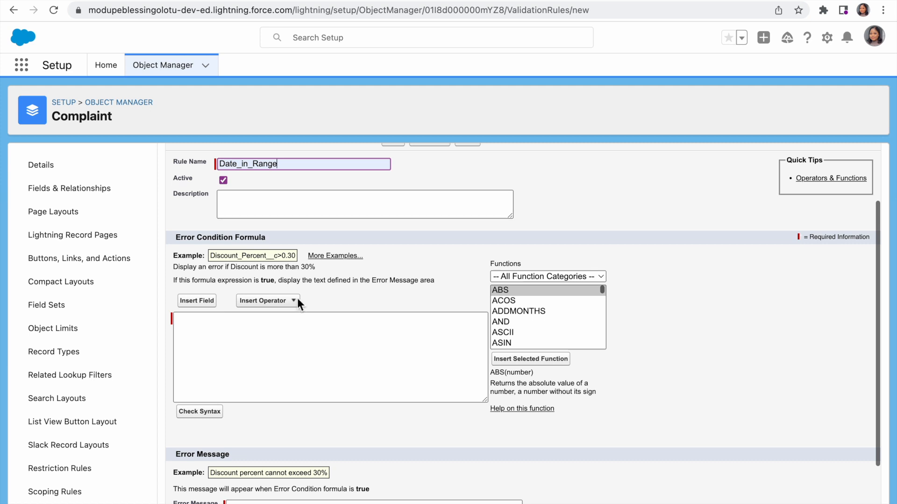
pyautogui.scroll(1, 210, 328)
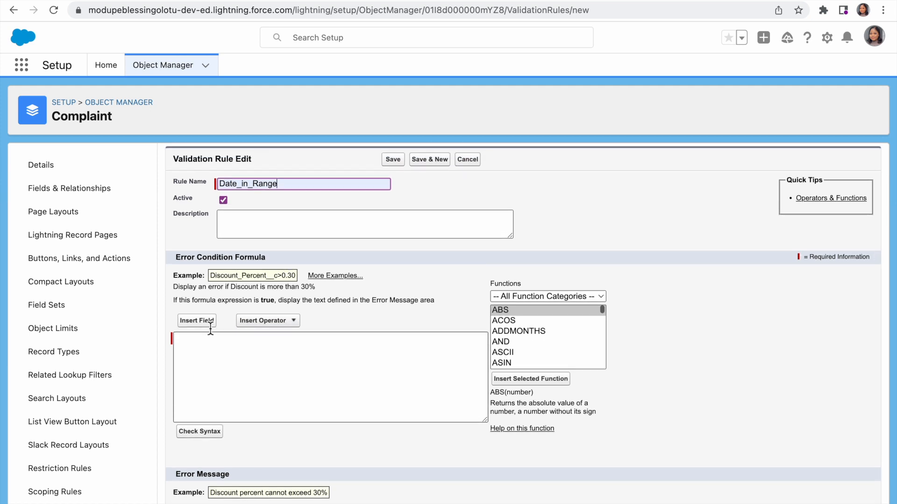
pyautogui.scroll(-1, 211, 330)
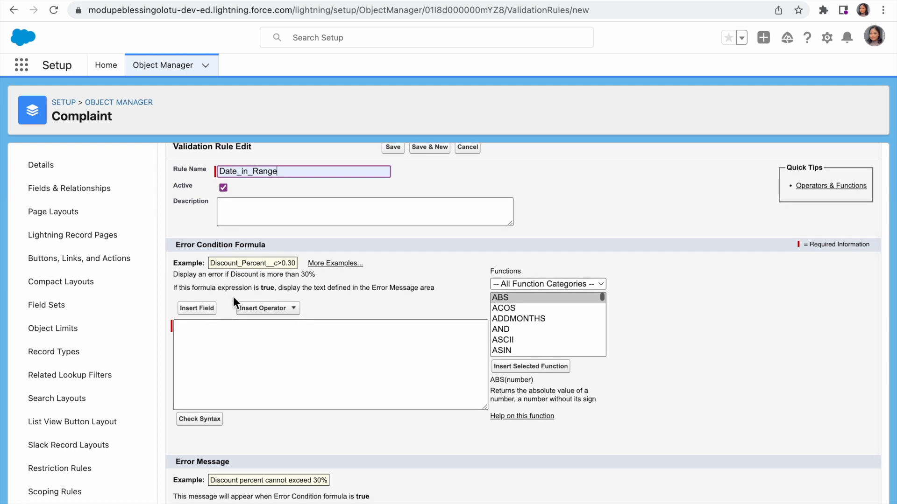
pyautogui.click(194, 337)
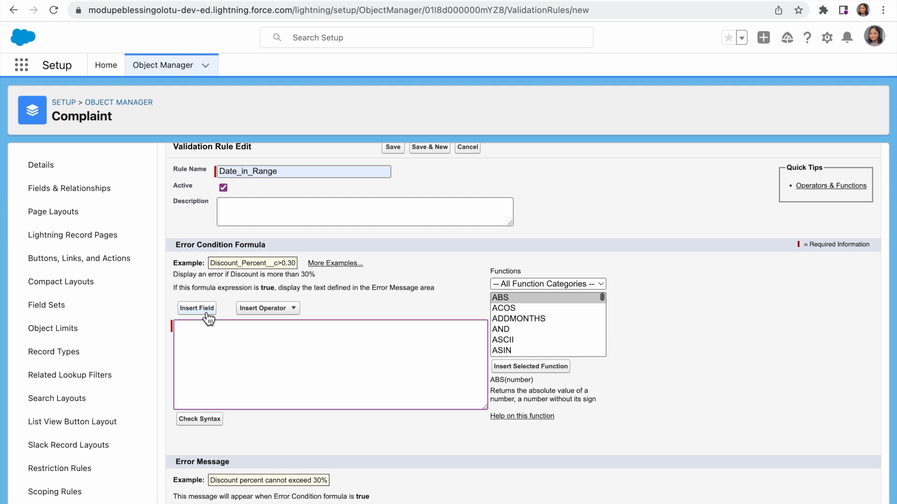
pyautogui.click(204, 310)
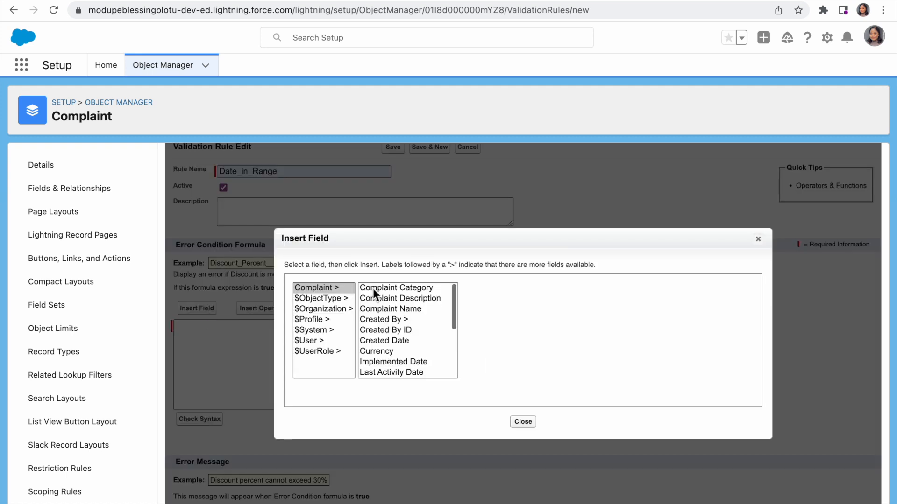
pyautogui.click(384, 361)
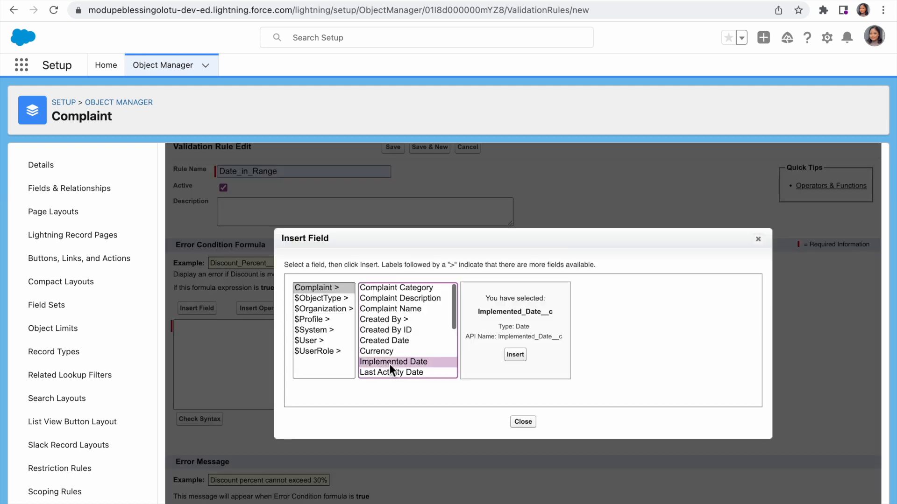
pyautogui.click(515, 356)
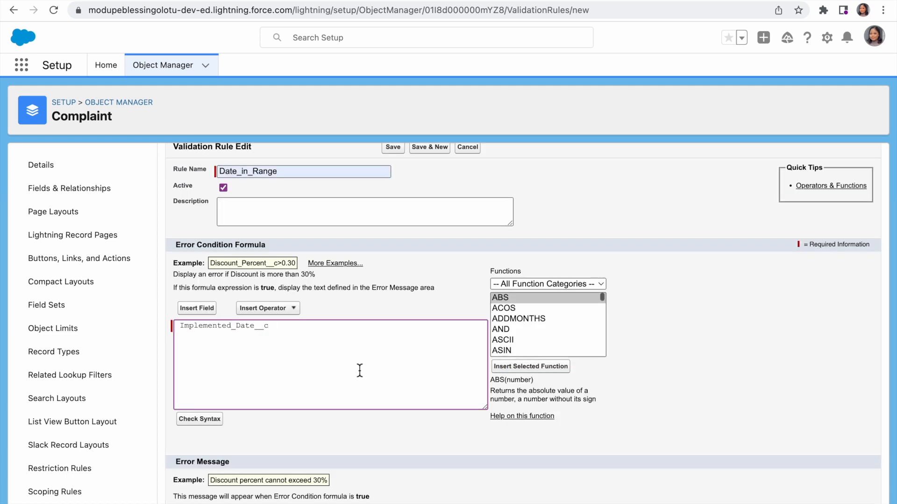
pyautogui.write('>')
# - Complete the error condition as Implemented_Date__c > TODAY() by inserting the TODAY function, and check the formula's syntax
pyautogui.scroll(-8, 543, 329)
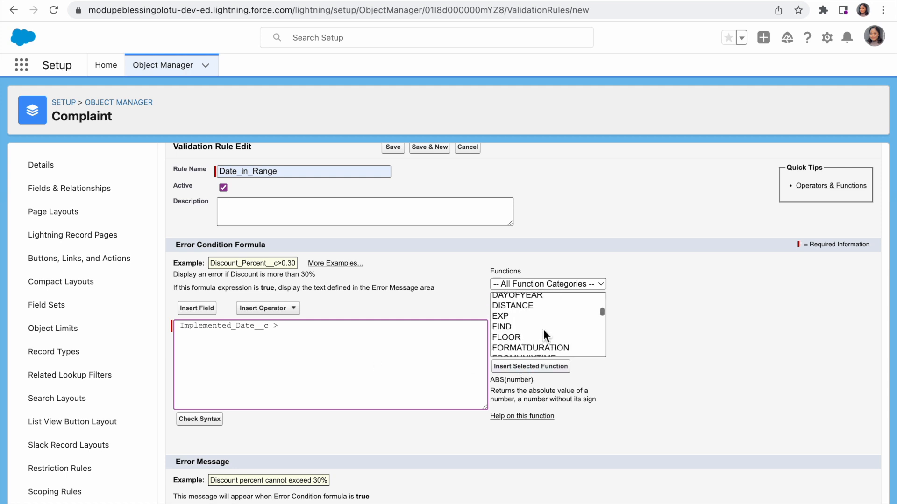
pyautogui.scroll(-5, 543, 329)
pyautogui.scroll(-6, 543, 329)
pyautogui.scroll(-5, 543, 329)
pyautogui.scroll(-8, 542, 330)
pyautogui.scroll(3, 542, 329)
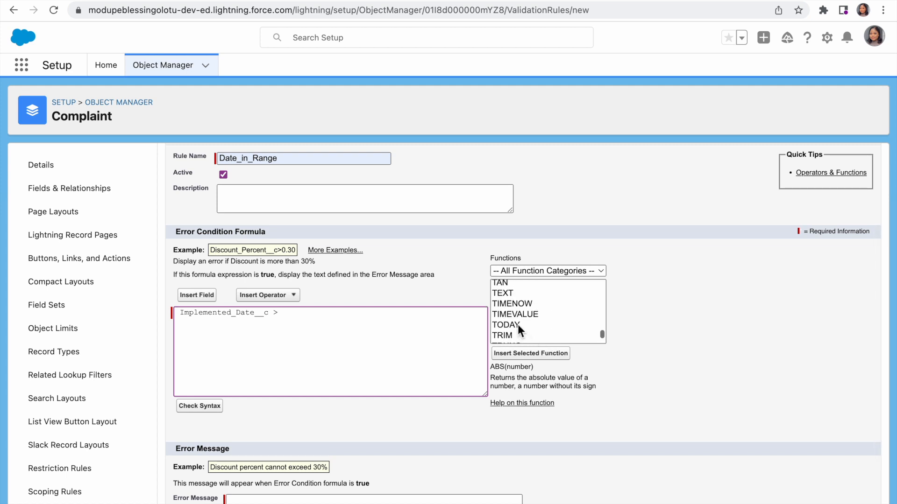
pyautogui.click(518, 324)
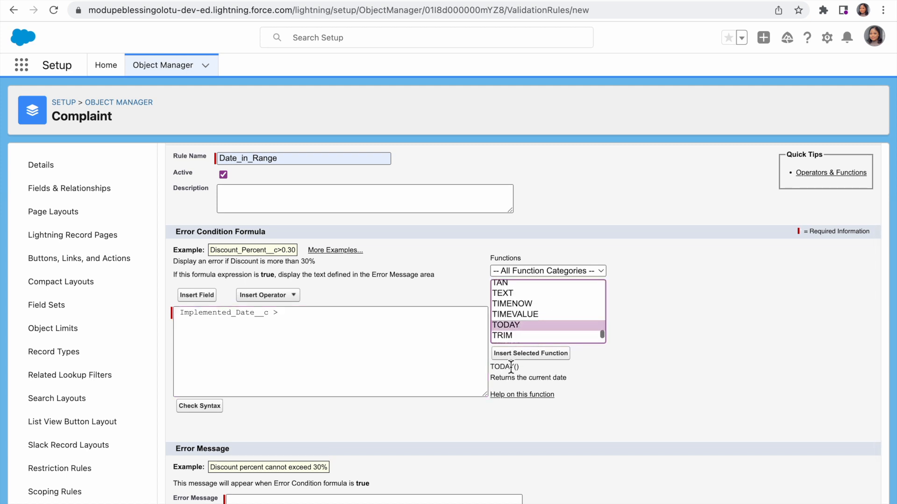
pyautogui.click(520, 355)
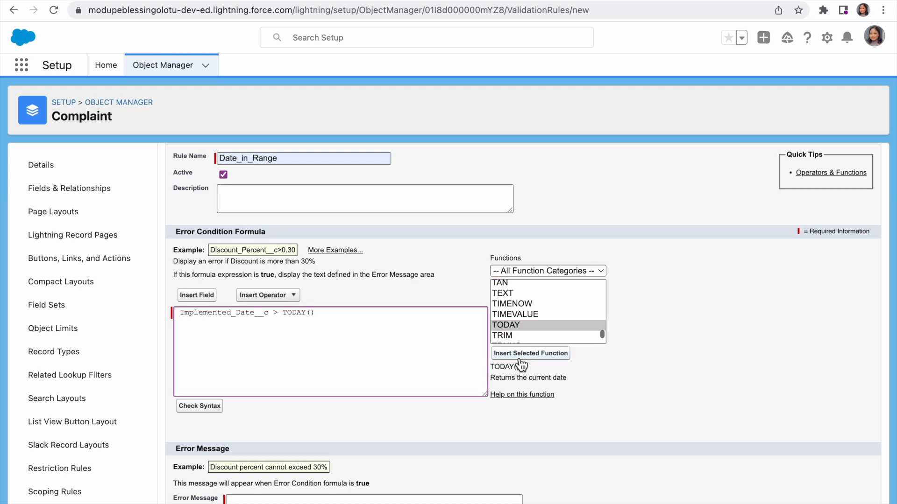
pyautogui.scroll(-2, 306, 391)
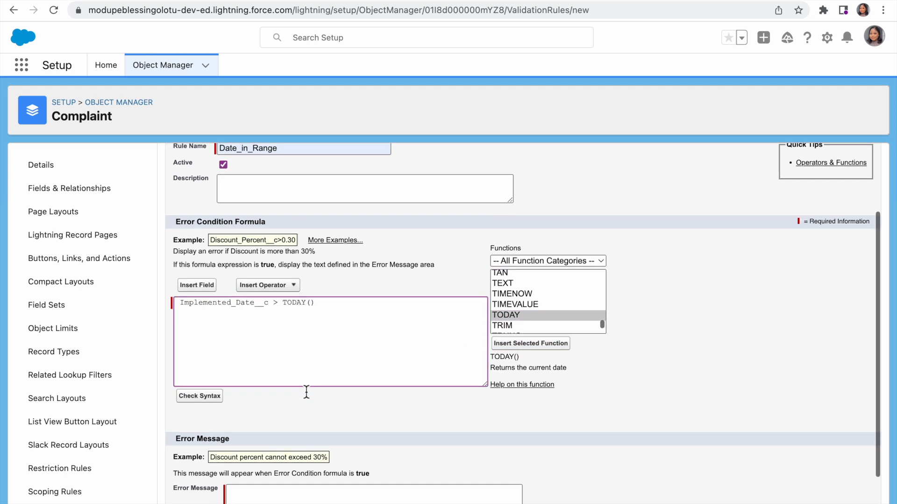
pyautogui.scroll(-2, 307, 391)
pyautogui.click(214, 332)
# - Enter the error message "The implementation date must be today or in the past, not in the future." and save the validation rule
pyautogui.scroll(-5, 215, 391)
pyautogui.click(249, 436)
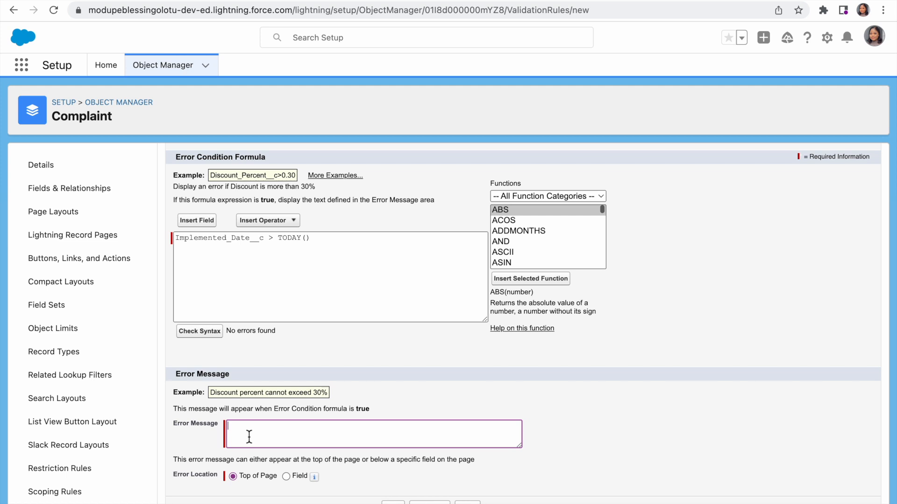
pyautogui.write('The implm')
pyautogui.press('BackSpace')
pyautogui.write('ementation date must be today')
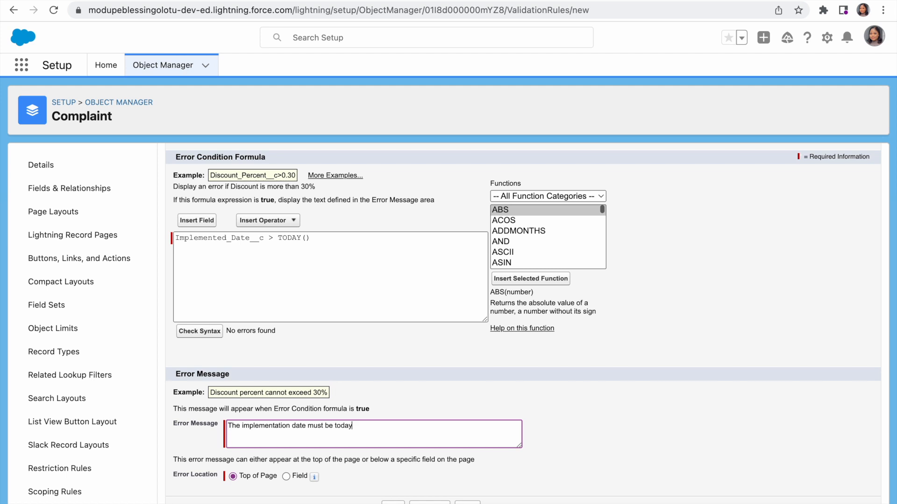
pyautogui.write(' or in the past, not in the ')
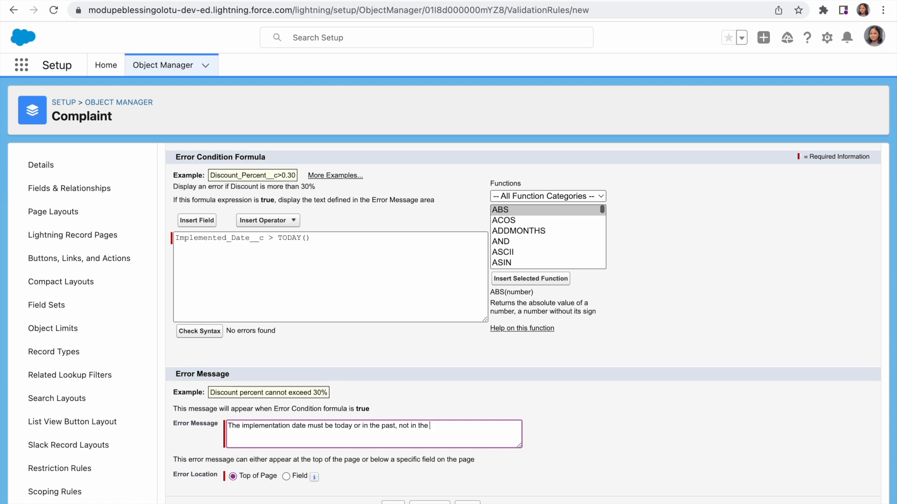
pyautogui.write('future.')
pyautogui.click(393, 503)
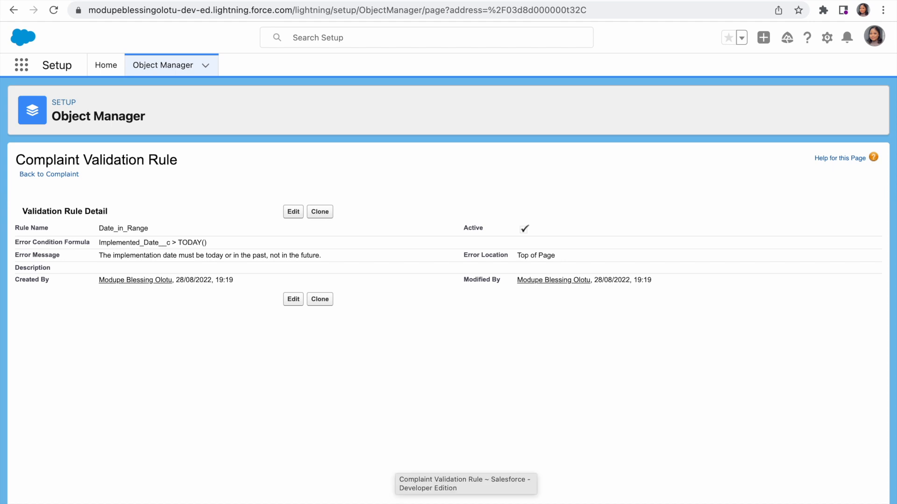
# - Find Process Builder in Setup and start a new process there, declining the offer to create it in Flow Builder
pyautogui.click(111, 68)
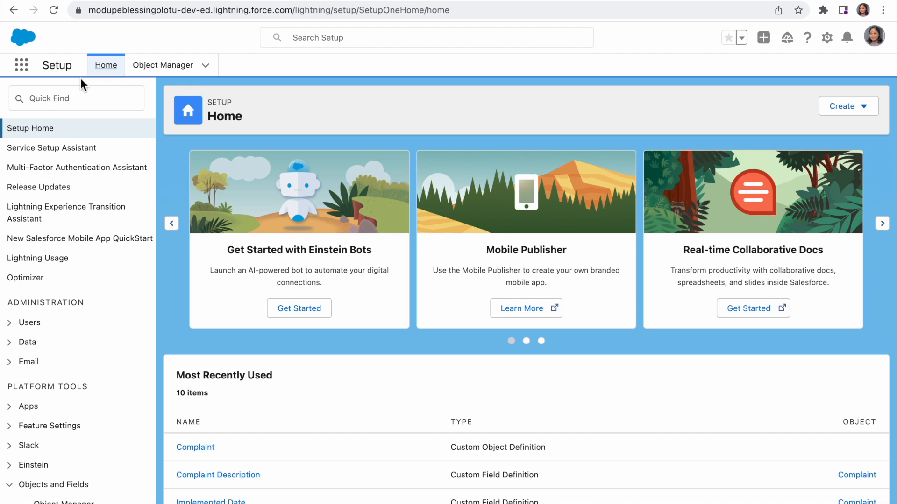
pyautogui.click(59, 106)
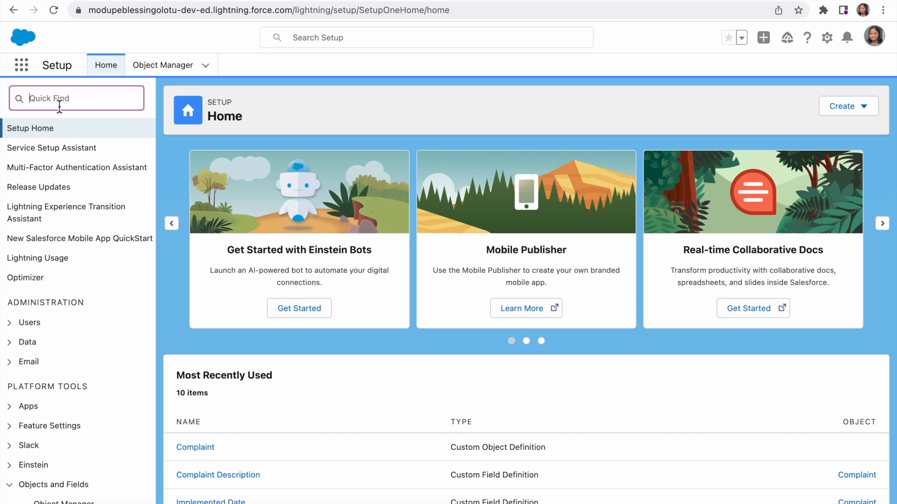
pyautogui.write('proc')
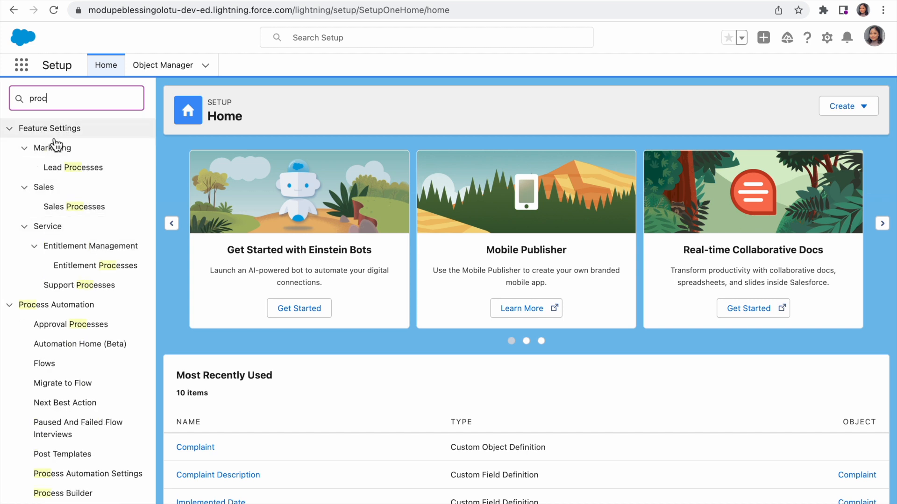
pyautogui.click(65, 495)
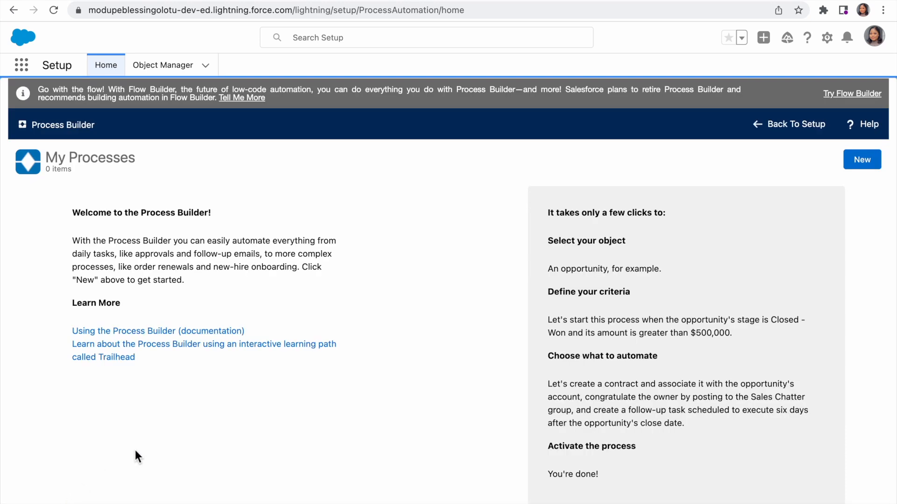
pyautogui.click(865, 159)
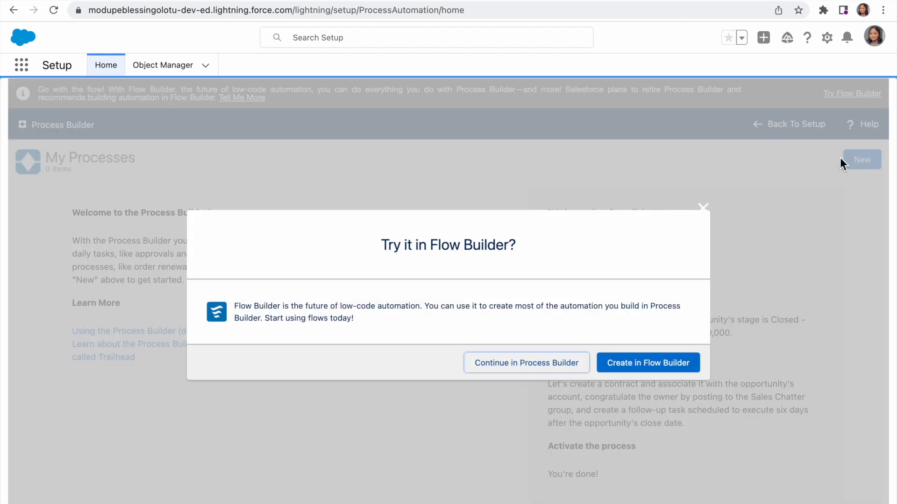
pyautogui.click(536, 366)
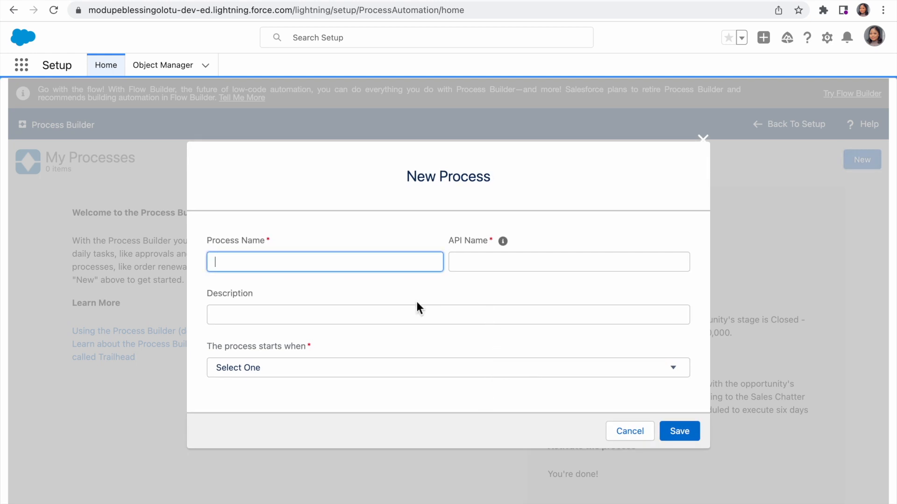
# - Name the process Update Complaint Status and describe it as "Updates status to Implemented when Implemented Date field is populated."
pyautogui.write('Update')
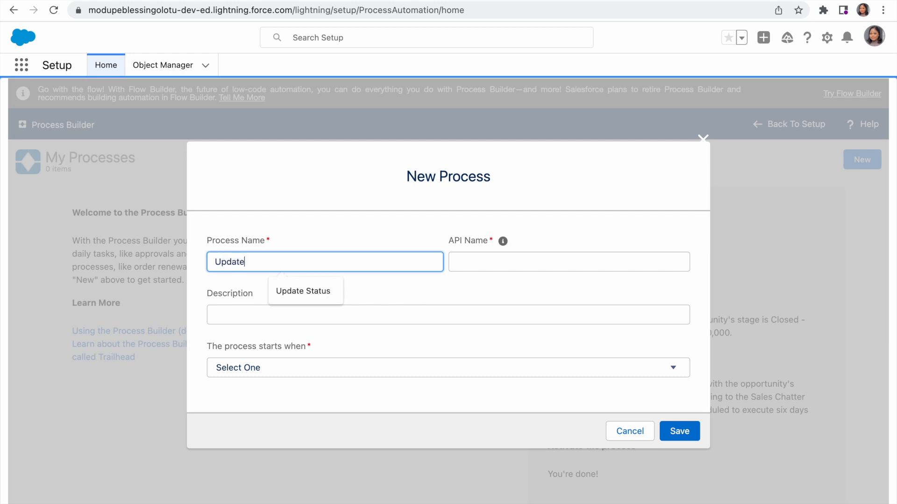
pyautogui.write(' Co')
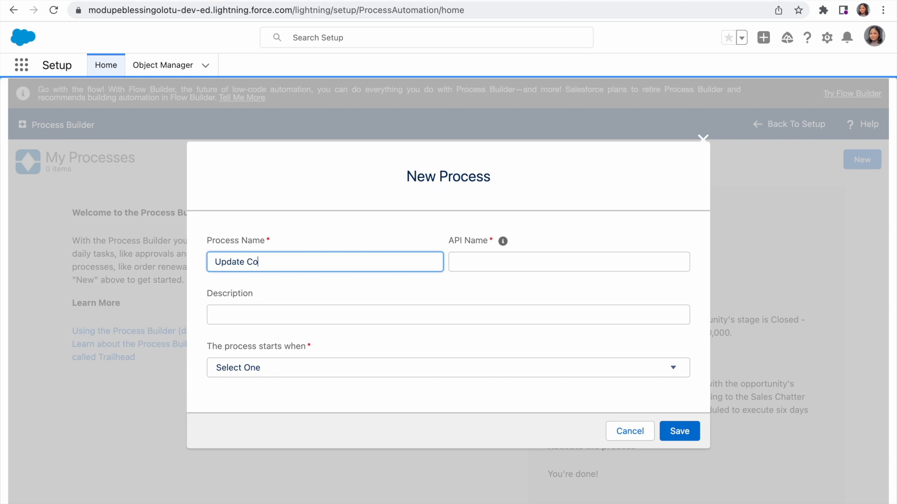
pyautogui.write('mplaint Status')
pyautogui.click(529, 264)
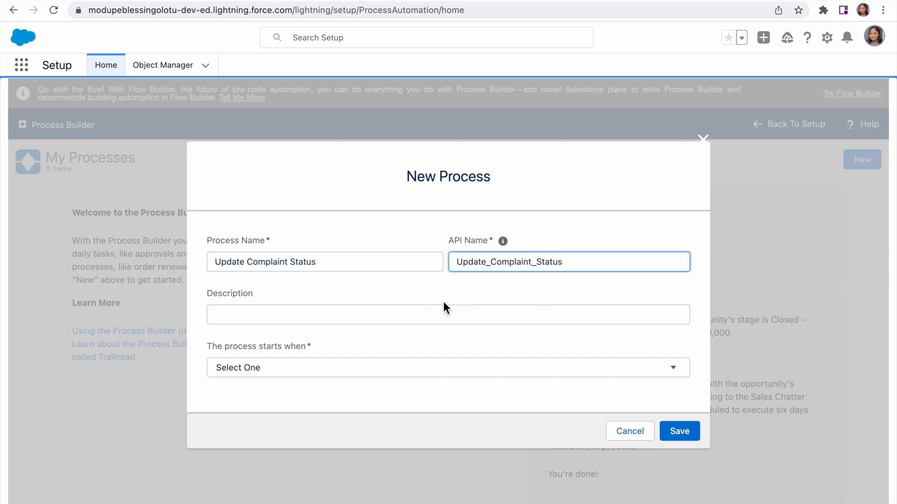
pyautogui.click(410, 321)
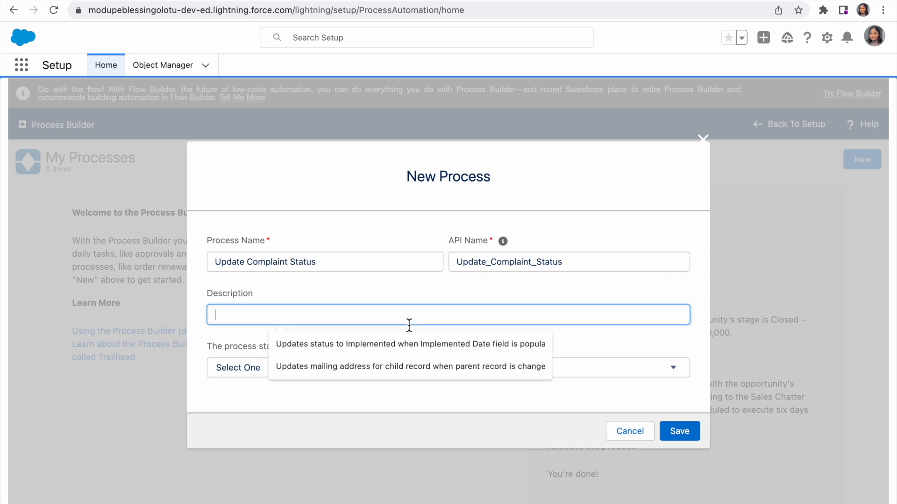
pyautogui.click(392, 345)
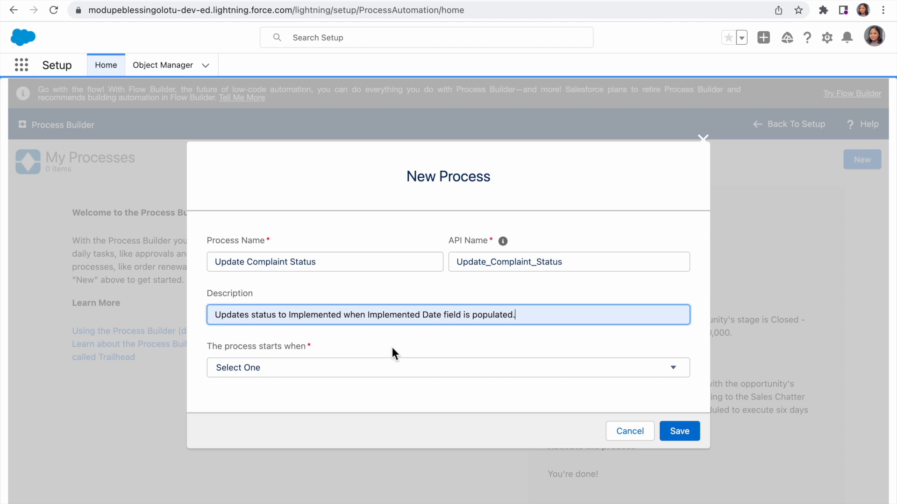
# - Set the process to start when a record changes and save the new process
pyautogui.click(344, 368)
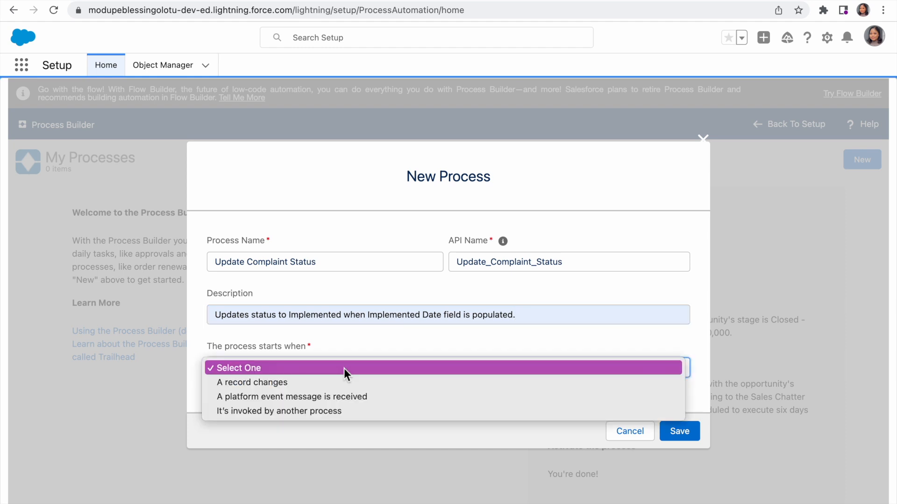
pyautogui.click(308, 386)
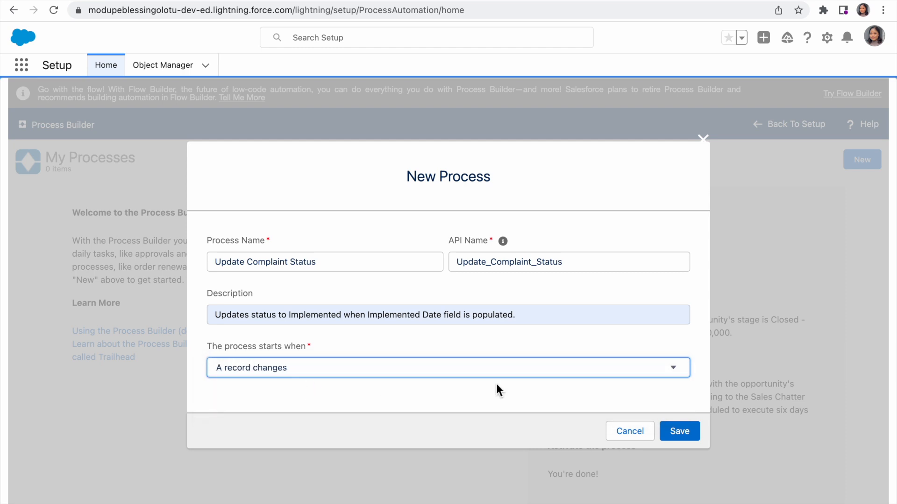
pyautogui.click(683, 432)
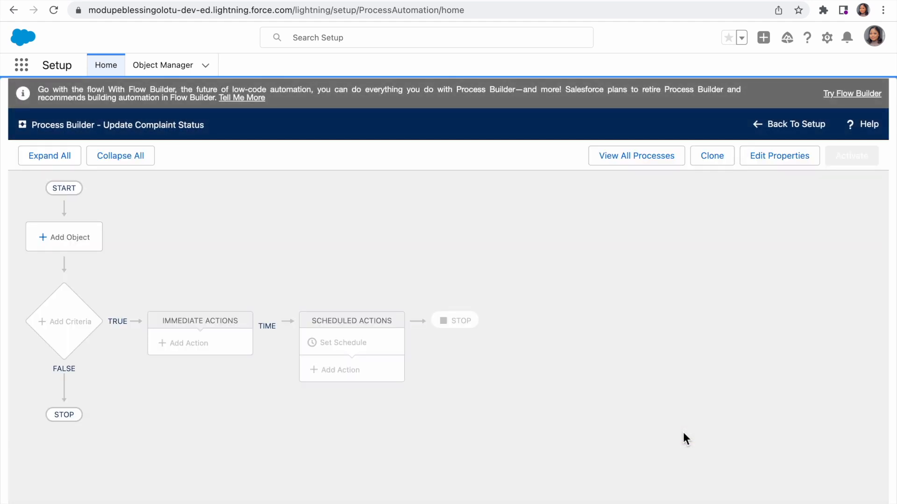
# - Add Complaint as the process object, start the process when a record is created or edited, and save
pyautogui.click(80, 238)
pyautogui.click(477, 248)
pyautogui.scroll(-20, 481, 340)
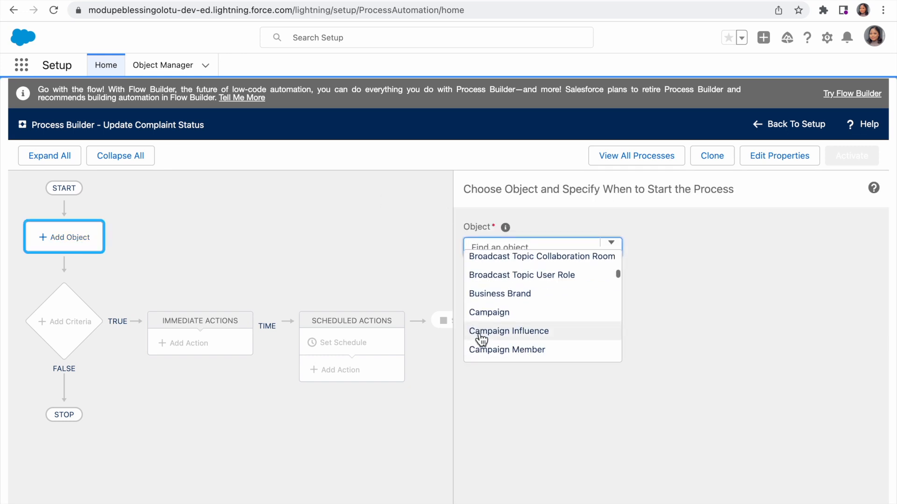
pyautogui.scroll(-5, 481, 340)
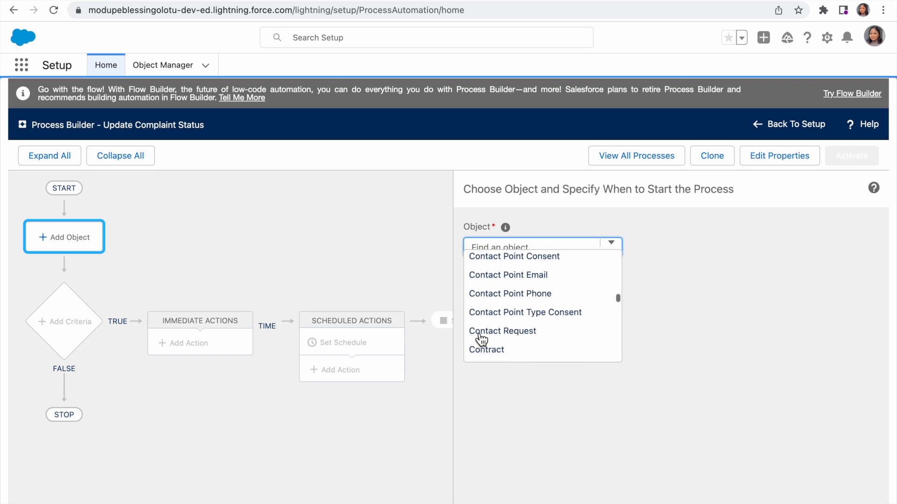
pyautogui.scroll(-5, 481, 340)
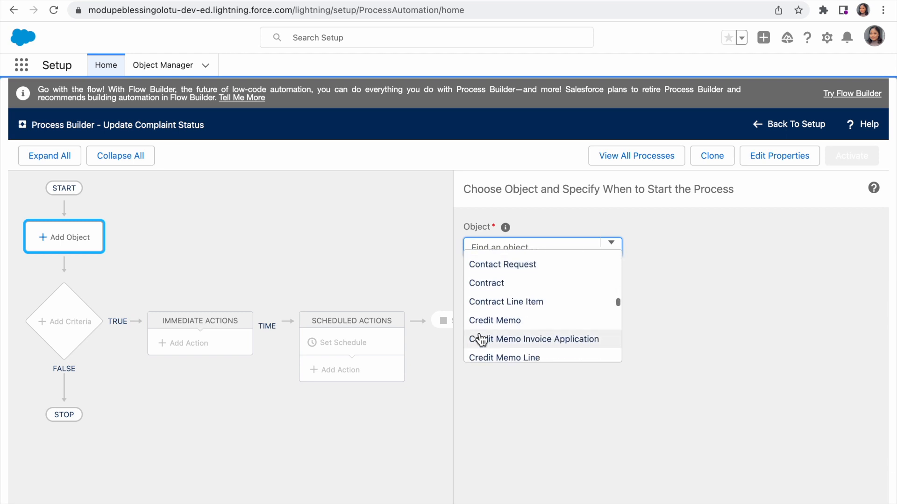
pyautogui.scroll(5, 482, 340)
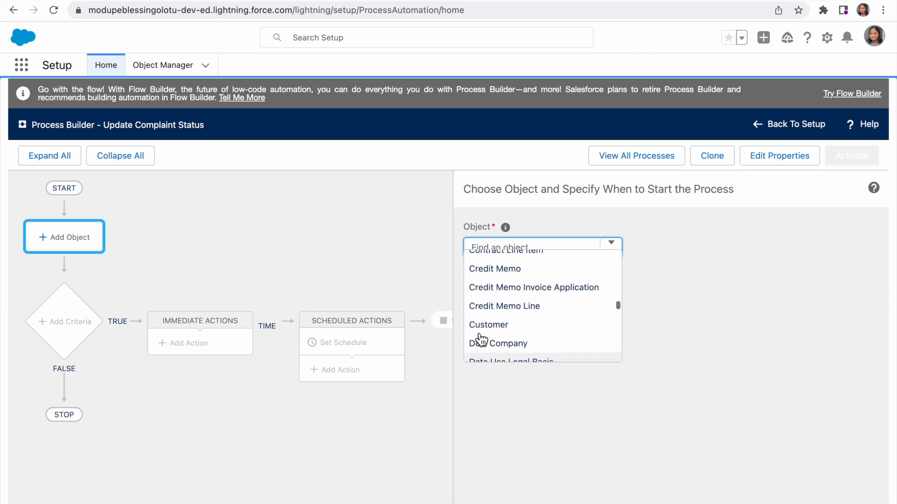
pyautogui.scroll(4, 481, 340)
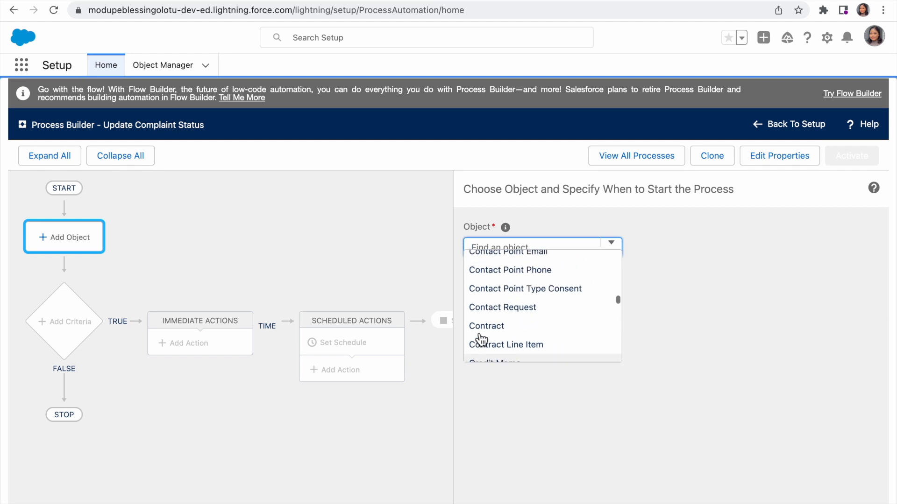
pyautogui.write('comp')
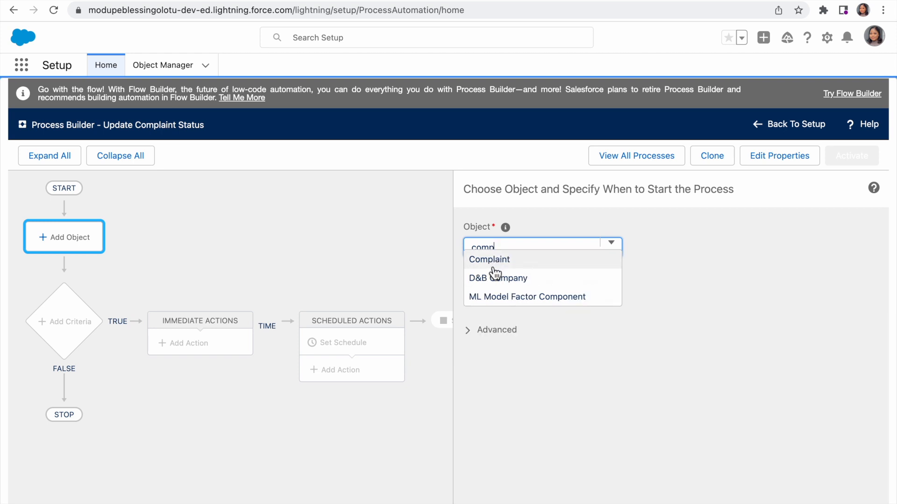
pyautogui.click(491, 264)
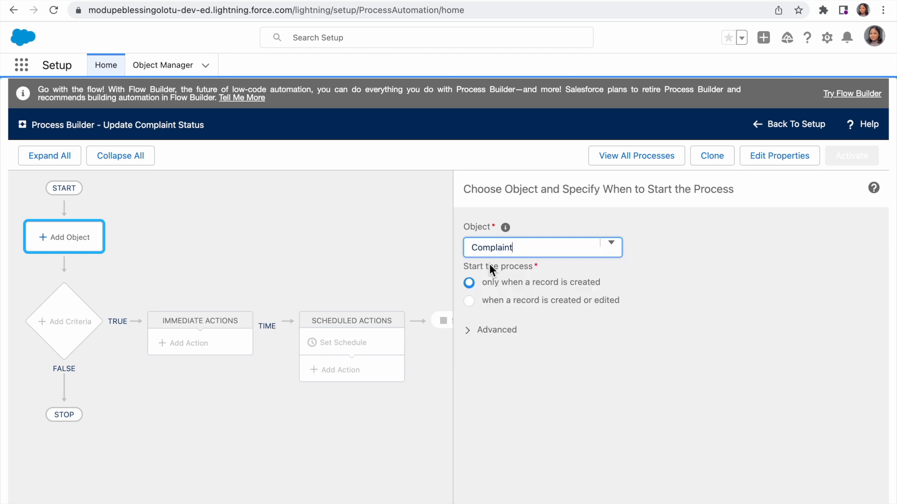
pyautogui.click(469, 302)
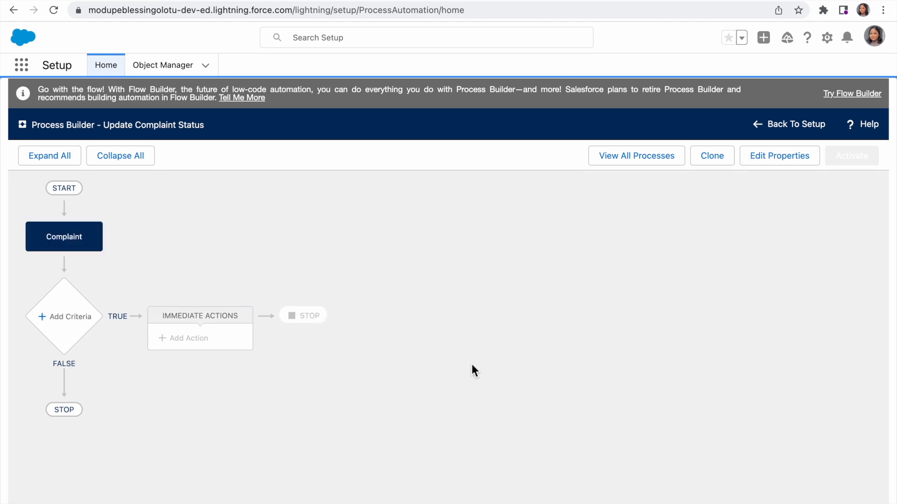
# - Add a criteria node named "Implemented?" that executes its actions when a formula evaluates to true
pyautogui.click(72, 317)
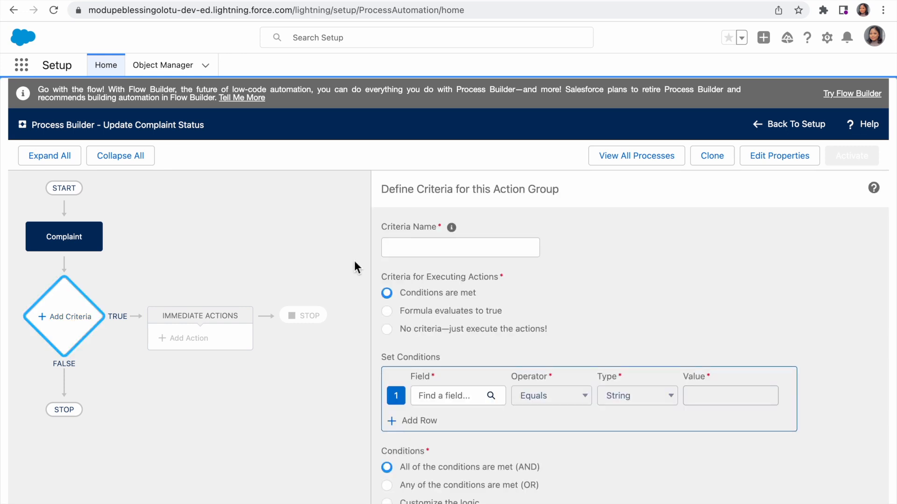
pyautogui.click(410, 252)
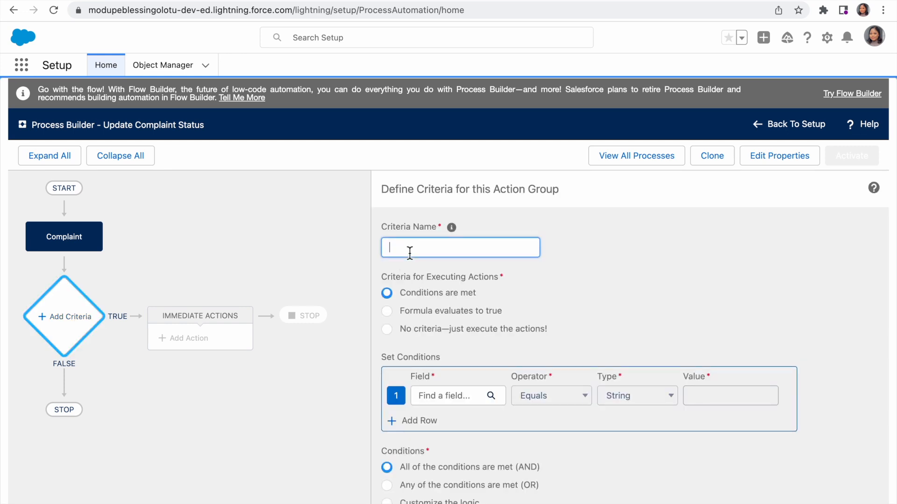
pyautogui.write('Implemented')
pyautogui.write('?')
pyautogui.click(388, 311)
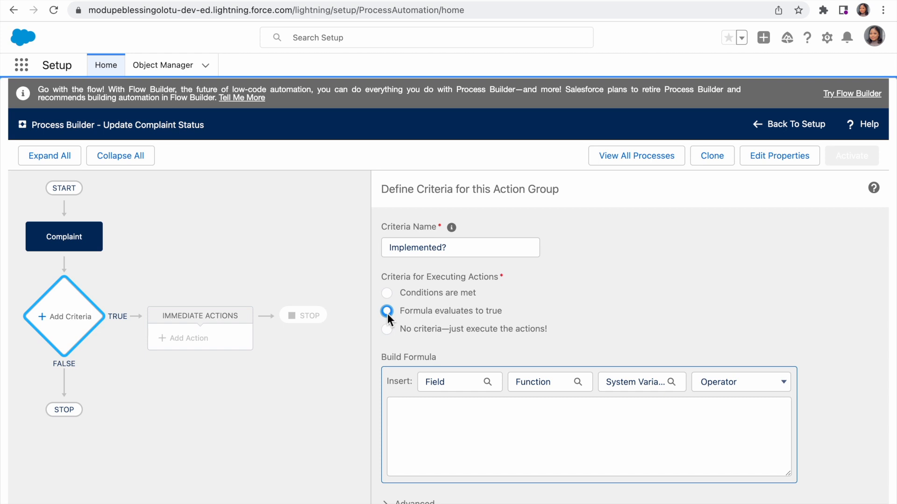
# - Insert the NOT function from all function categories into the criteria formula
pyautogui.click(397, 421)
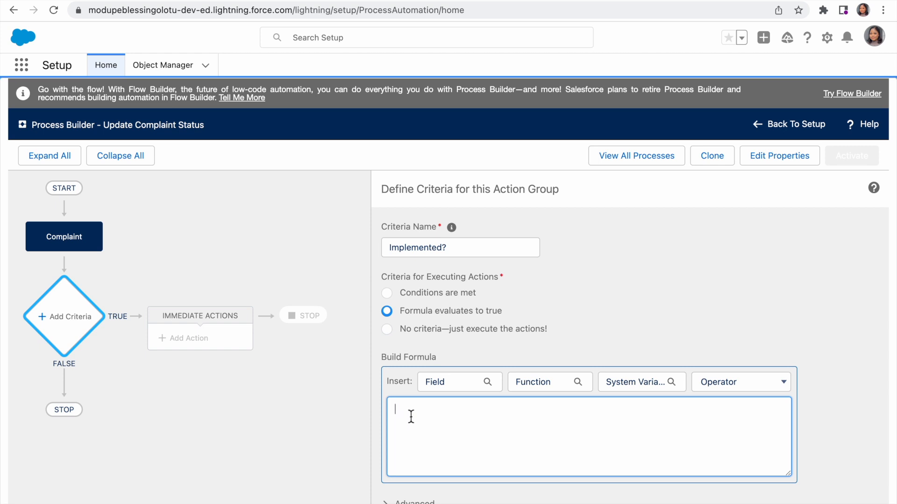
pyautogui.click(575, 381)
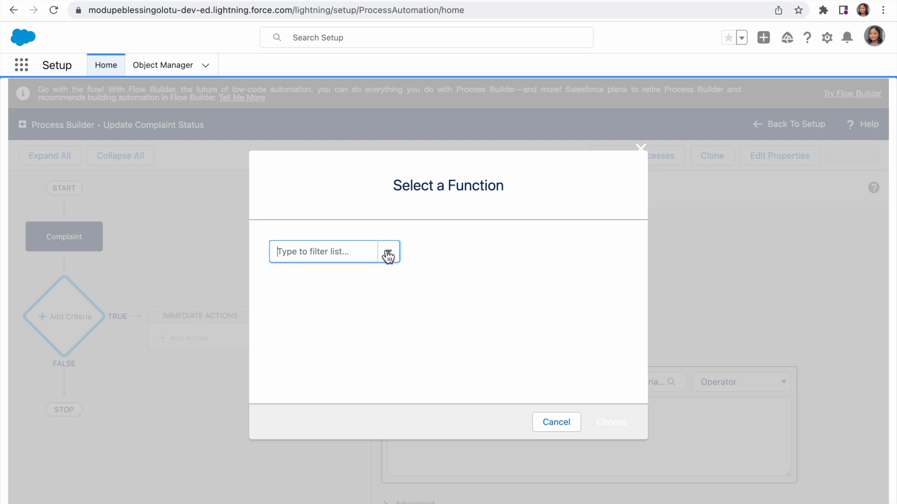
pyautogui.click(387, 254)
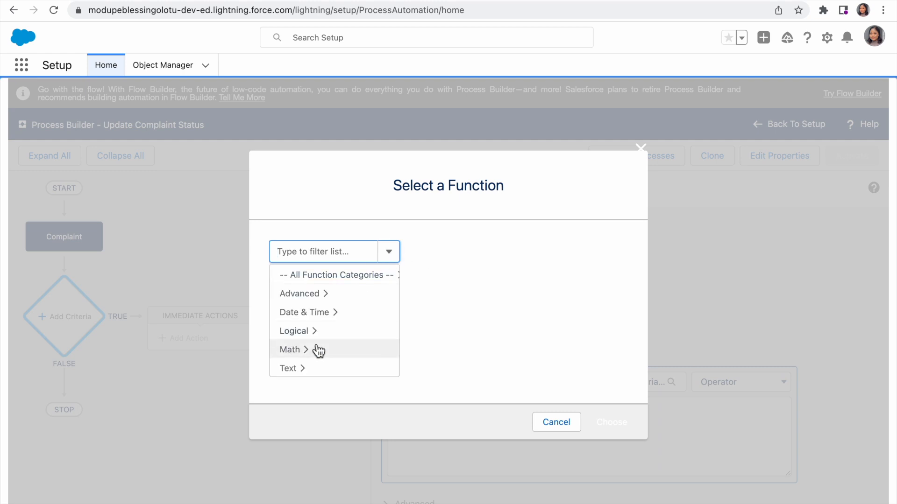
pyautogui.click(358, 275)
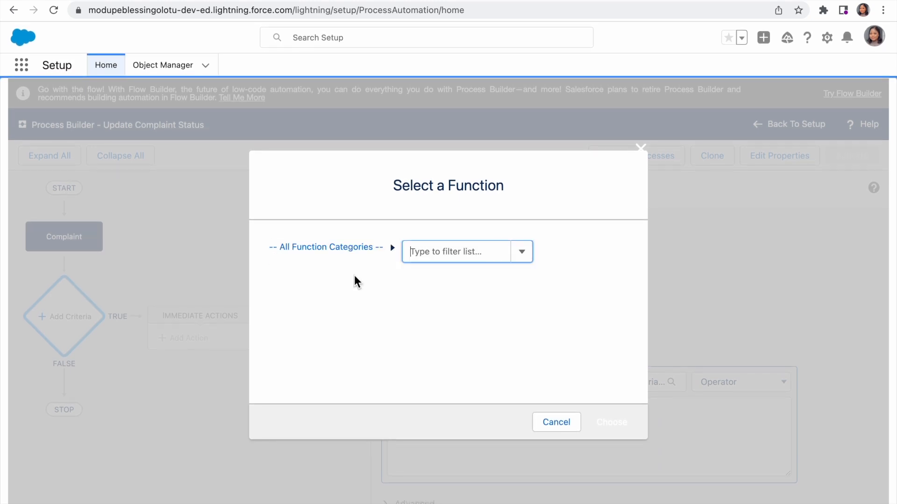
pyautogui.click(528, 258)
pyautogui.scroll(-3, 457, 335)
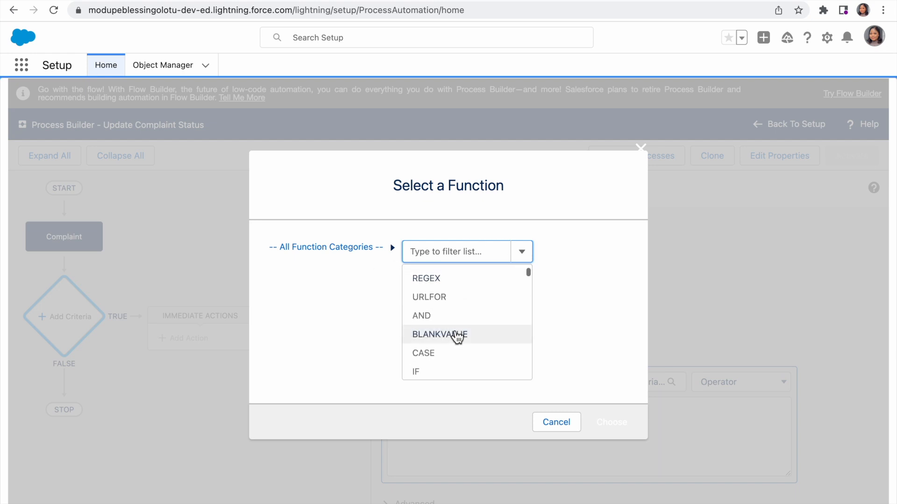
pyautogui.scroll(-3, 457, 335)
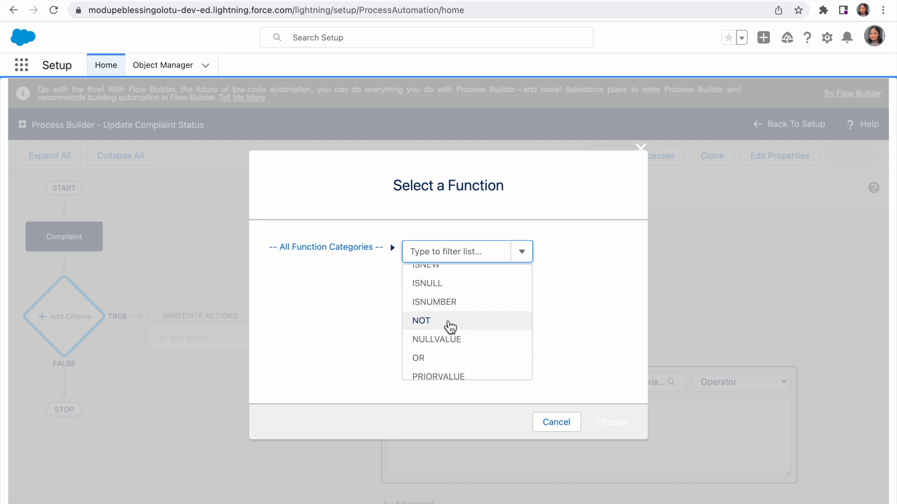
pyautogui.click(446, 323)
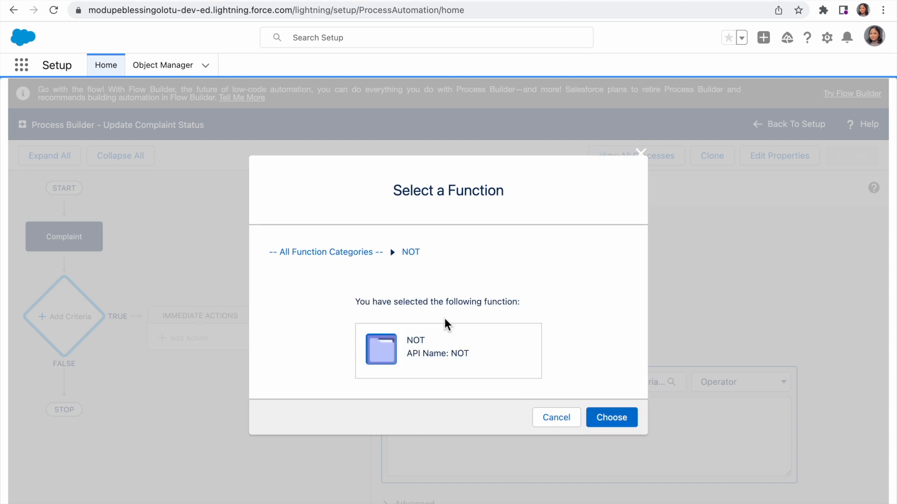
pyautogui.click(623, 420)
# - Delete the placeholder argument inside the NOT function's parentheses
pyautogui.click(444, 410)
pyautogui.press('BackSpace')
pyautogui.press('BackSpace')
pyautogui.press('BackSpace')
pyautogui.press('BackSpace')
pyautogui.press('BackSpace')
pyautogui.press('BackSpace')
pyautogui.press('BackSpace')
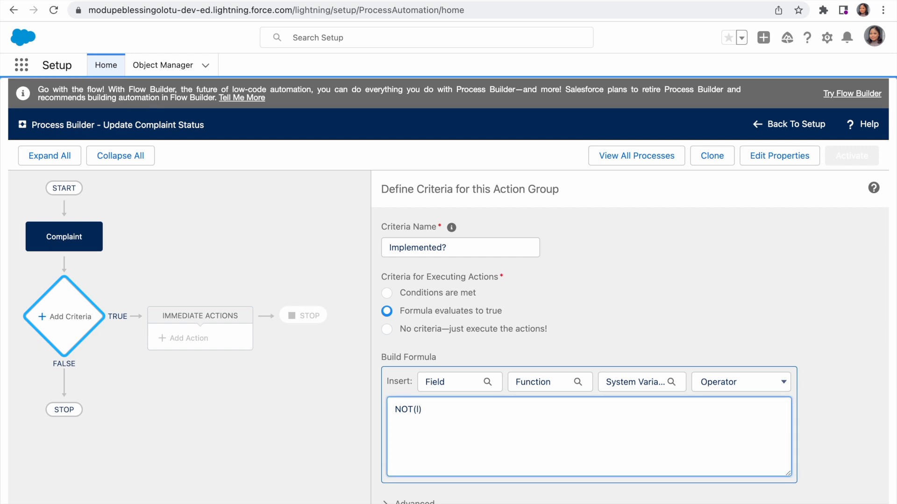
# - Insert the ISBLANK function from all function categories inside the NOT parentheses
pyautogui.click(579, 382)
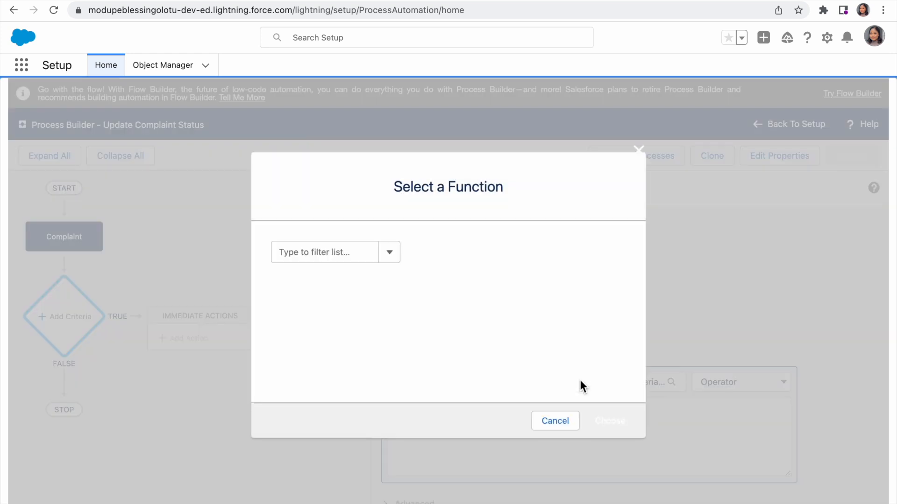
pyautogui.click(392, 255)
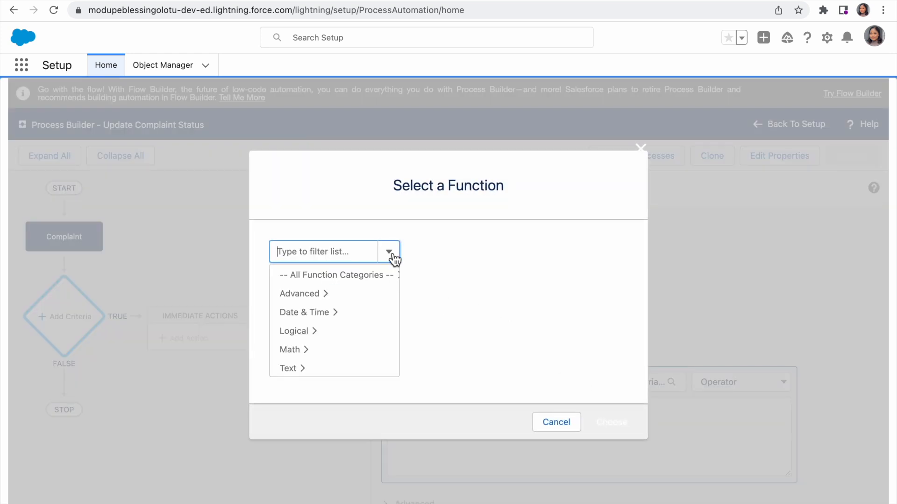
pyautogui.click(360, 279)
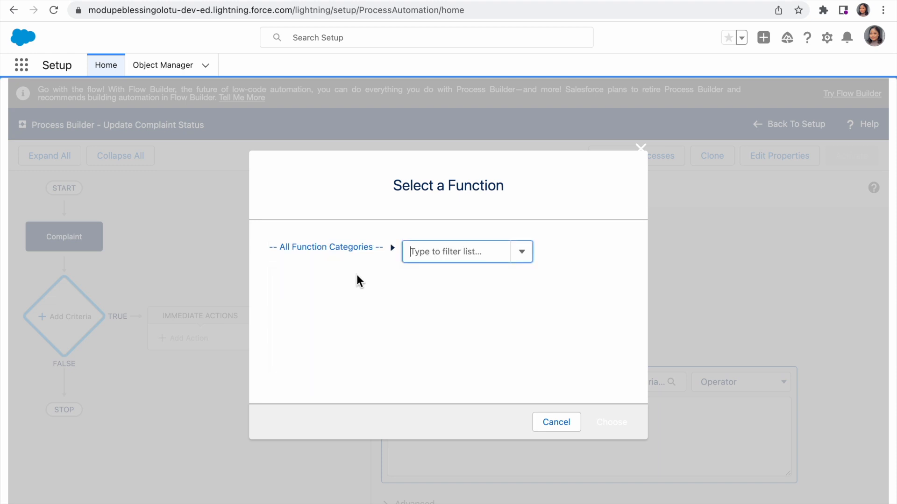
pyautogui.click(527, 261)
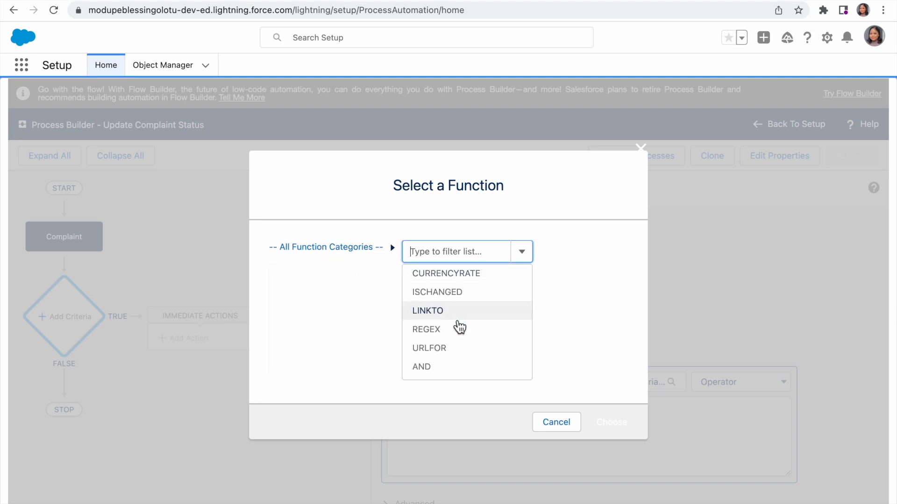
pyautogui.scroll(-1, 459, 326)
pyautogui.scroll(-4, 459, 327)
pyautogui.scroll(2, 459, 327)
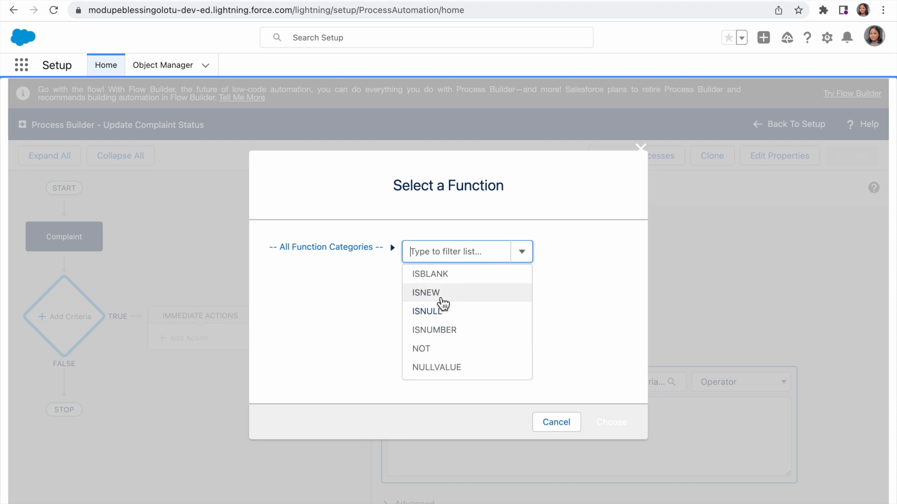
pyautogui.click(430, 275)
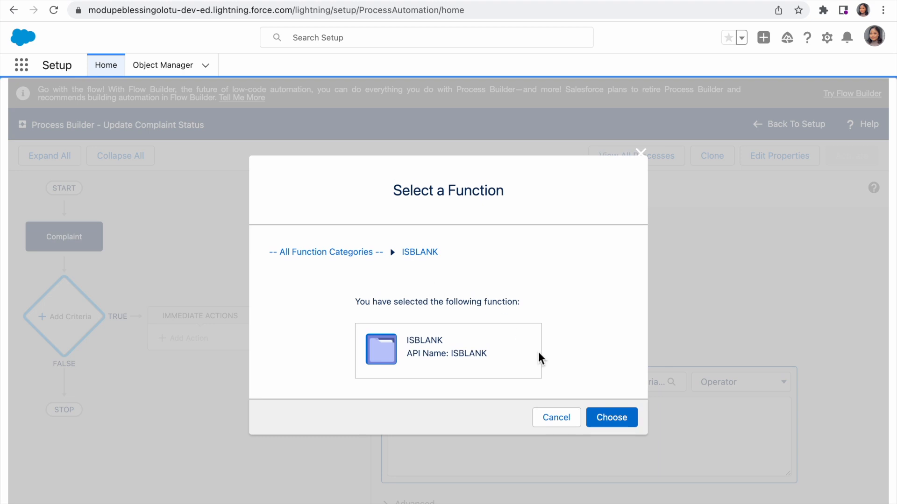
pyautogui.click(611, 416)
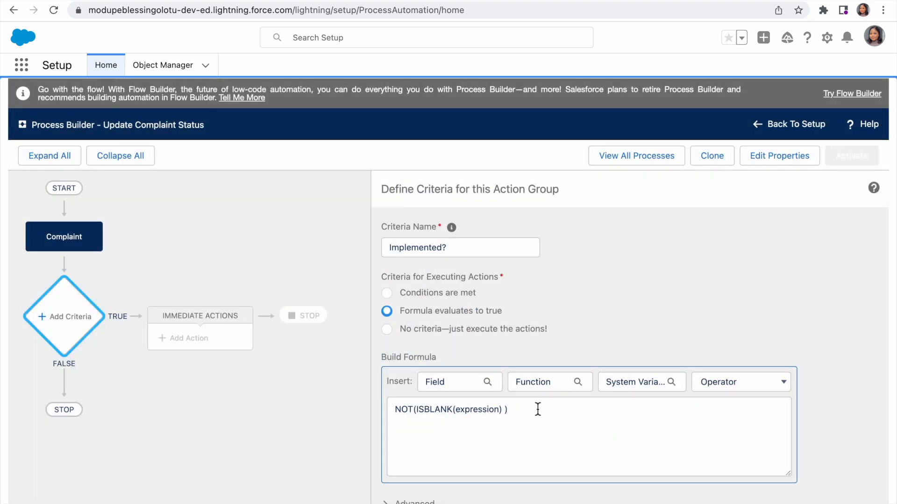
# - Delete the "expression" placeholder inside the ISBLANK function's parentheses
pyautogui.click(499, 410)
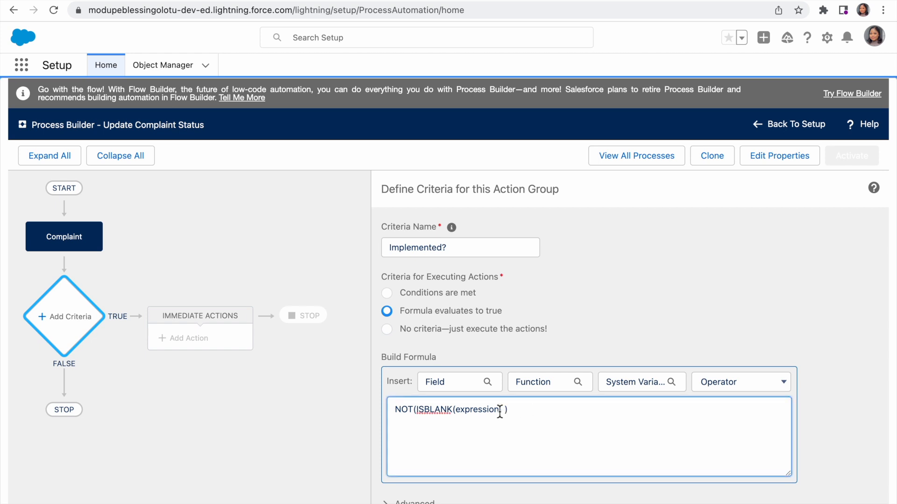
pyautogui.press('BackSpace')
pyautogui.press('BackSpace')
pyautogui.press('BackSpace')
pyautogui.press('BackSpace')
pyautogui.press('BackSpace')
pyautogui.press('BackSpace')
pyautogui.press('BackSpace')
pyautogui.press('BackSpace')
pyautogui.press('BackSpace')
pyautogui.press('BackSpace')
# - Insert the Complaint__c Implemented Date field as the ISBLANK argument and save the criteria
pyautogui.click(496, 382)
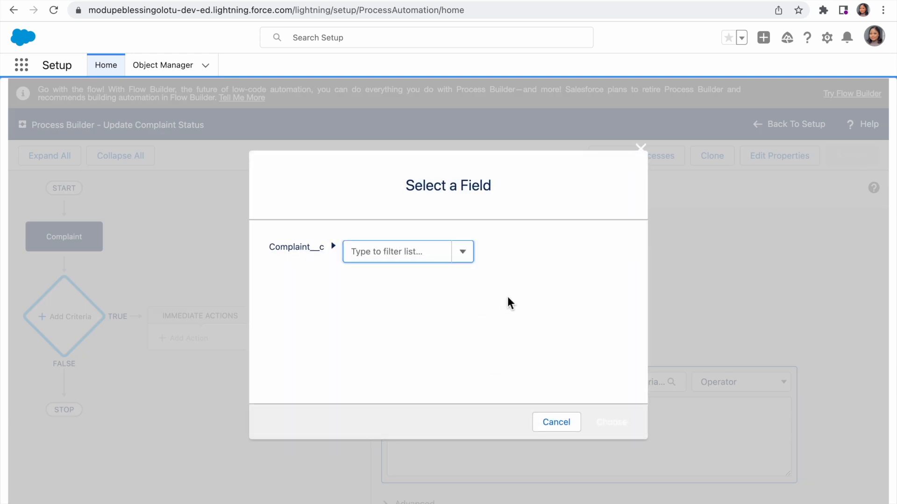
pyautogui.click(463, 253)
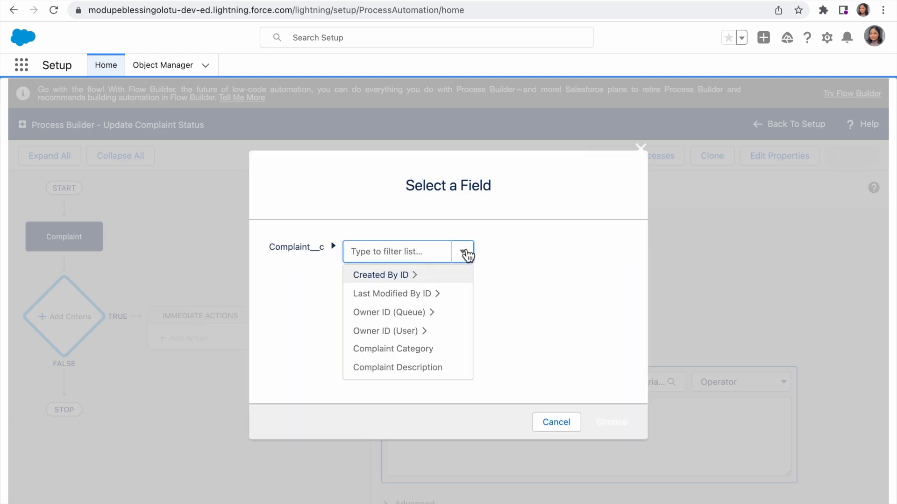
pyautogui.scroll(-2, 398, 332)
pyautogui.scroll(-3, 397, 333)
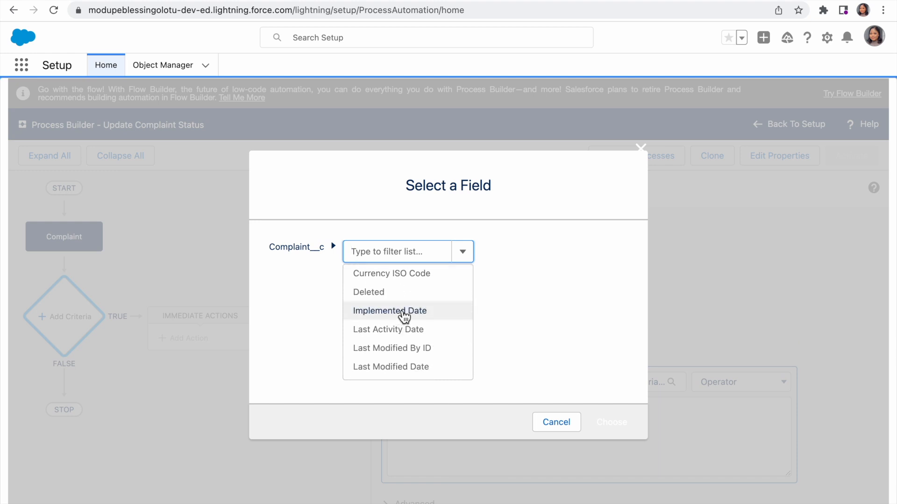
pyautogui.click(403, 313)
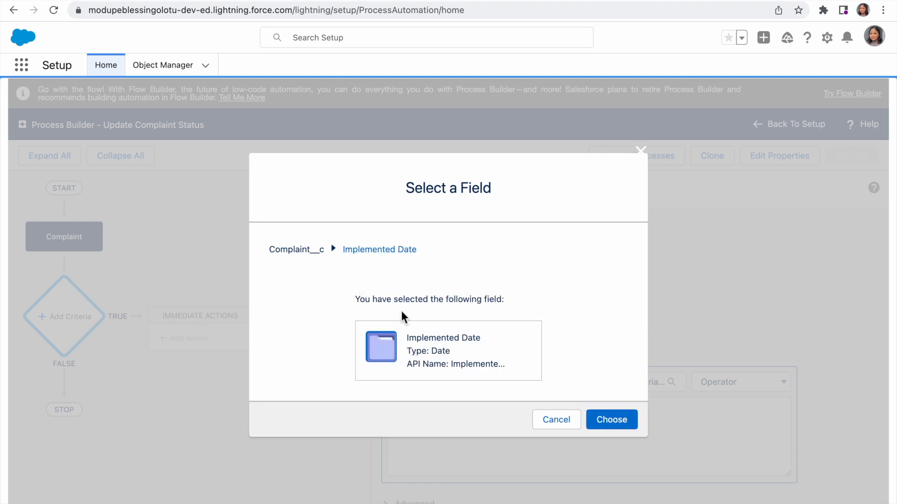
pyautogui.click(609, 420)
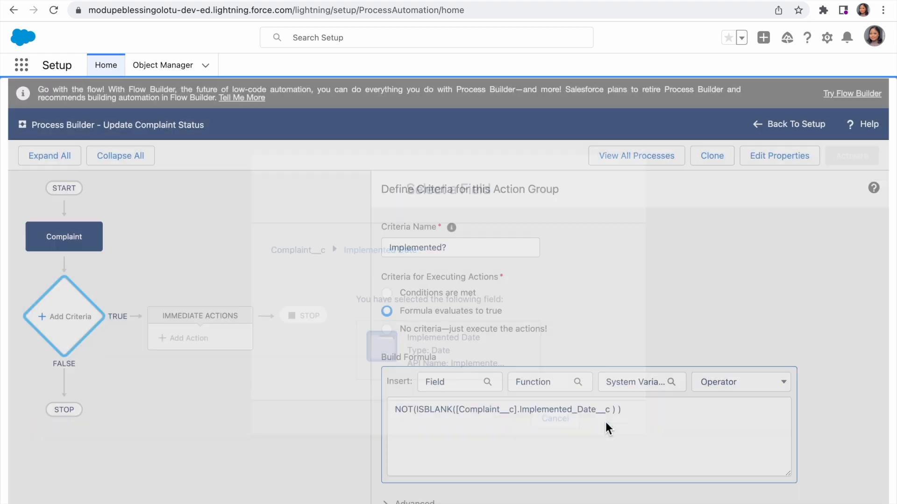
pyautogui.scroll(-1, 528, 450)
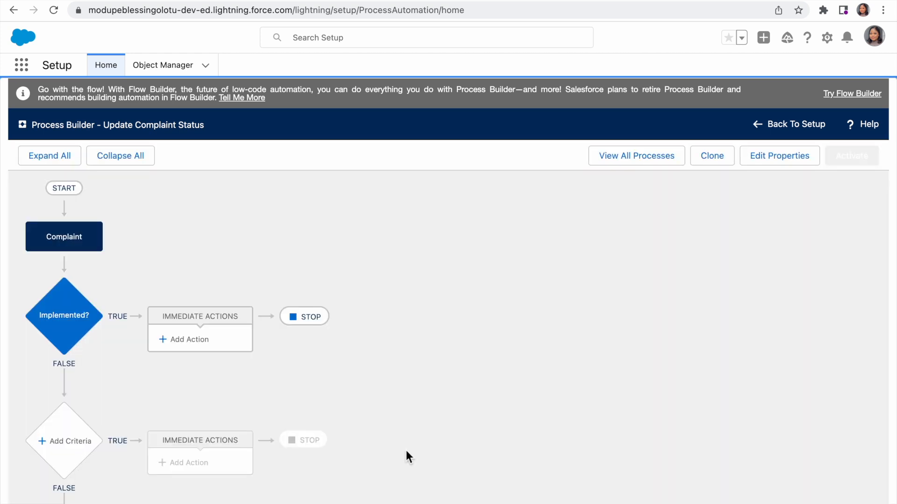
# - Add an immediate action of type Update Records to the Implemented? criteria and name it "Update Status to Implemented"
pyautogui.click(189, 340)
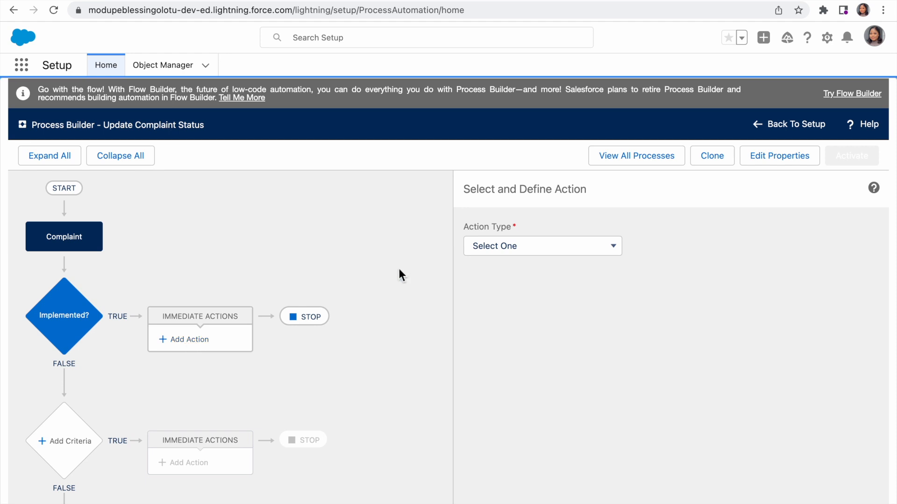
pyautogui.click(512, 248)
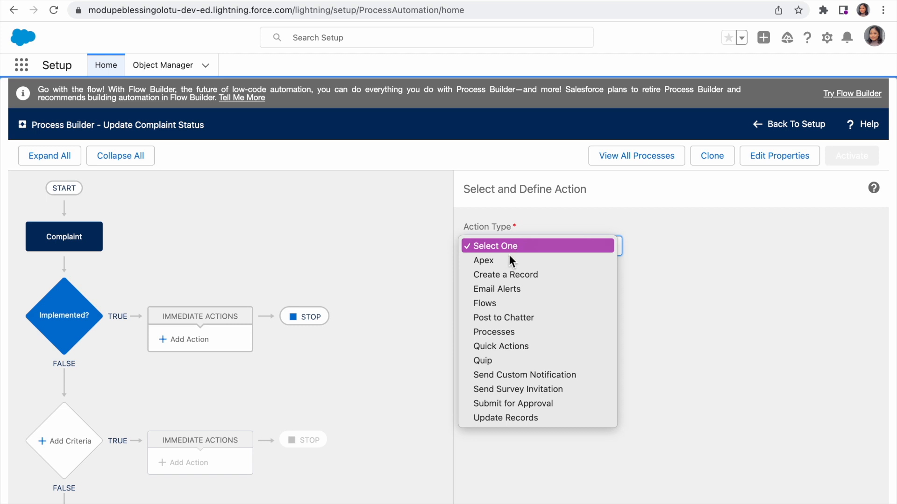
pyautogui.click(504, 416)
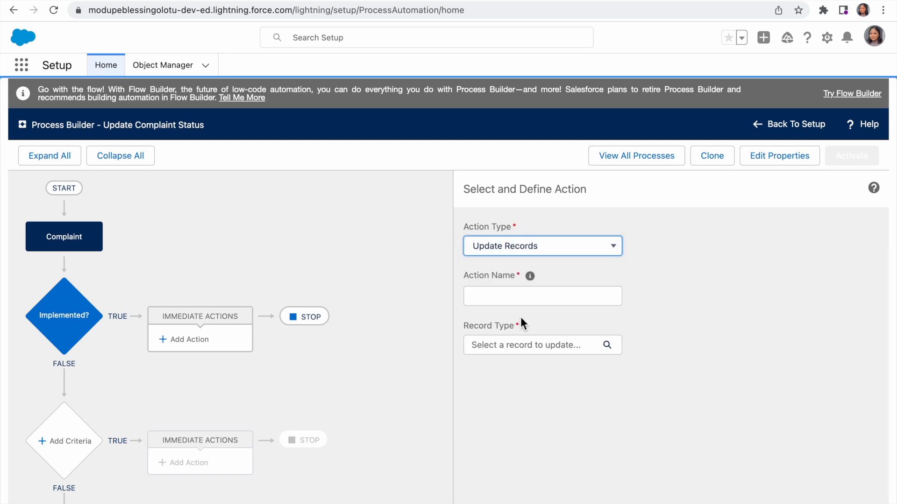
pyautogui.click(529, 299)
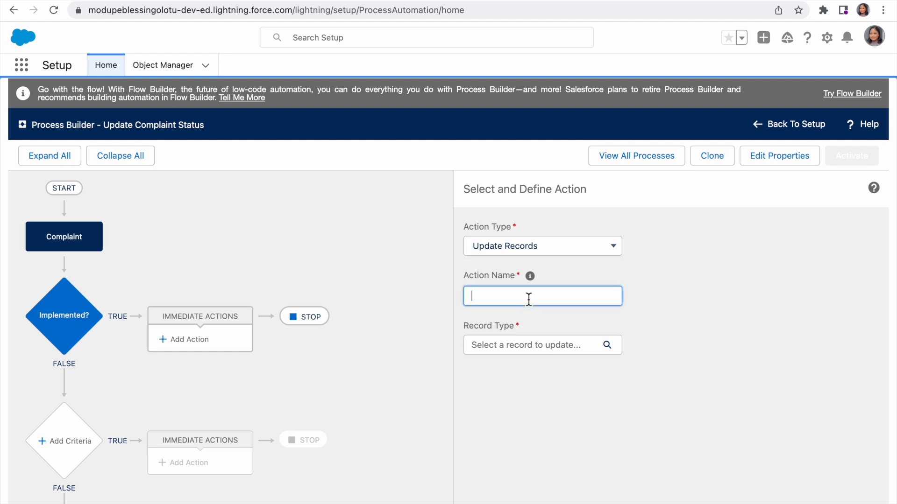
pyautogui.write('Update Status to Implemented')
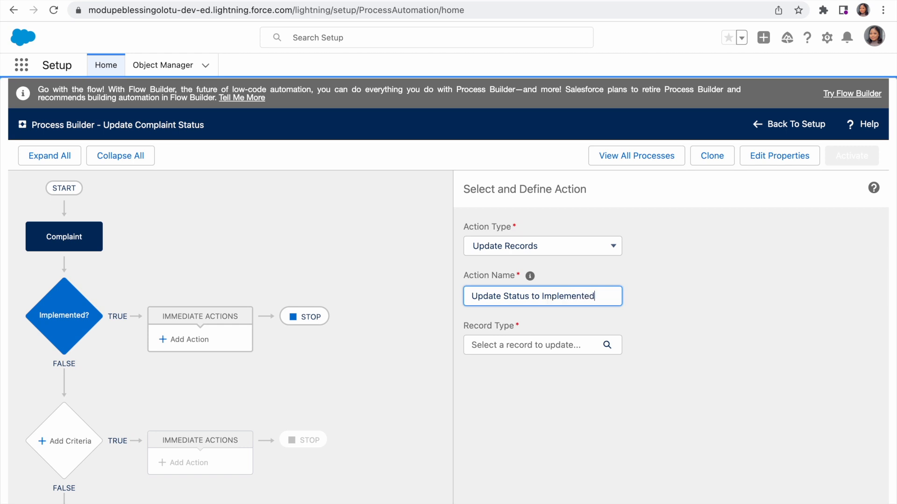
# - Choose the Complaint__c record that started the process as the record to update
pyautogui.click(516, 346)
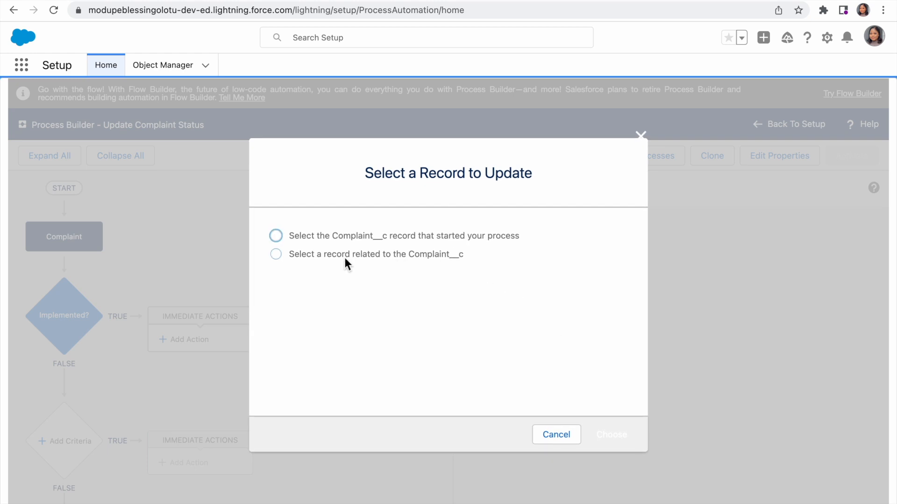
pyautogui.click(276, 254)
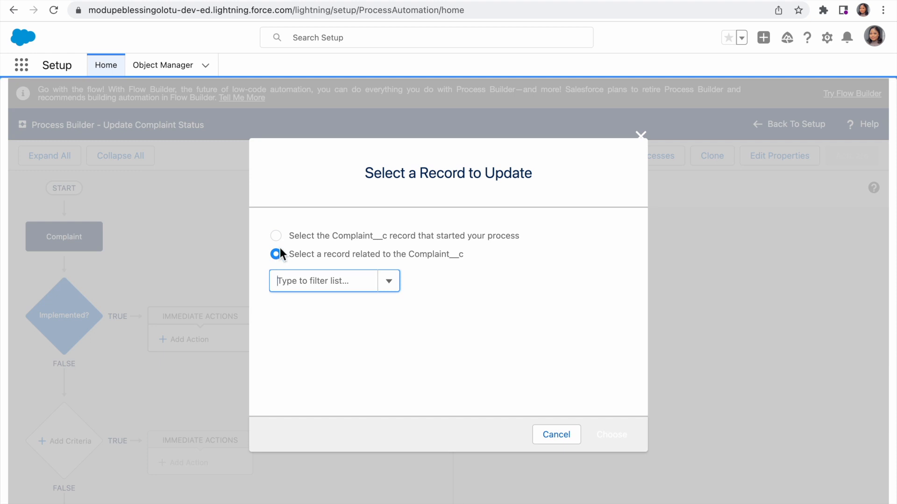
pyautogui.click(276, 235)
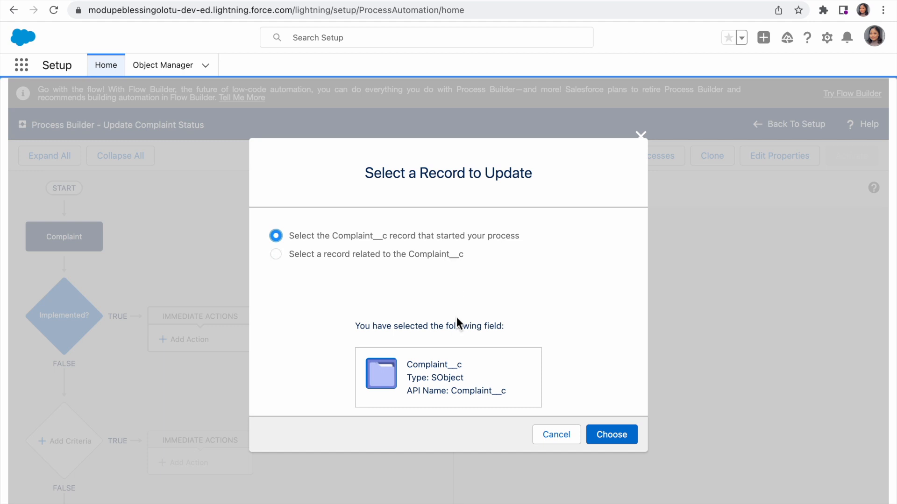
pyautogui.click(615, 441)
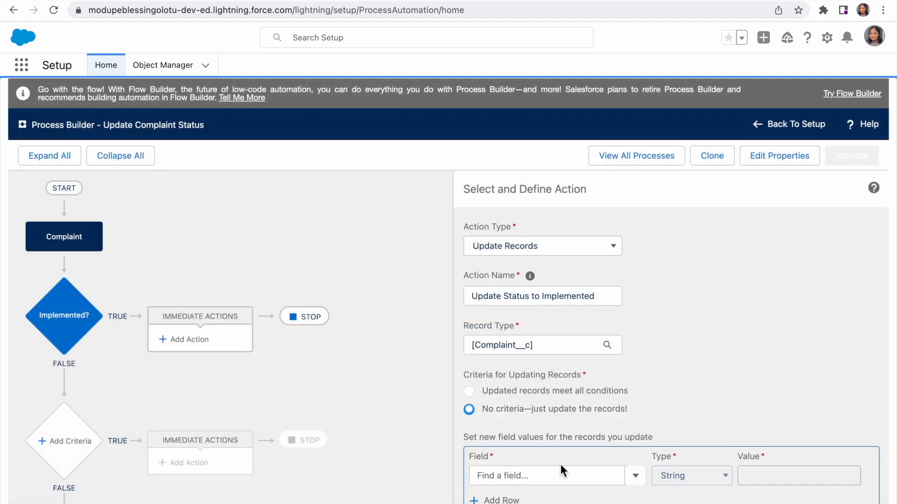
# - Set the action to update the Status field to the picklist value Implemented without update criteria, and save the action
pyautogui.scroll(-1, 560, 464)
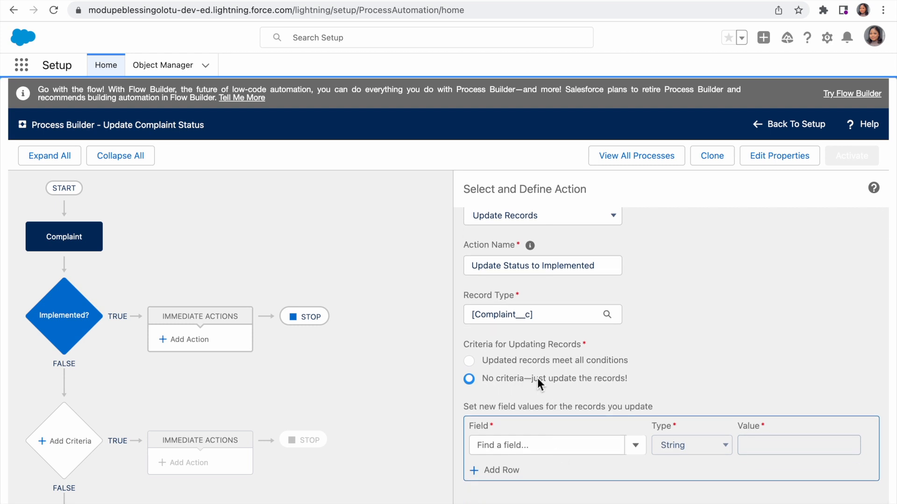
pyautogui.click(501, 447)
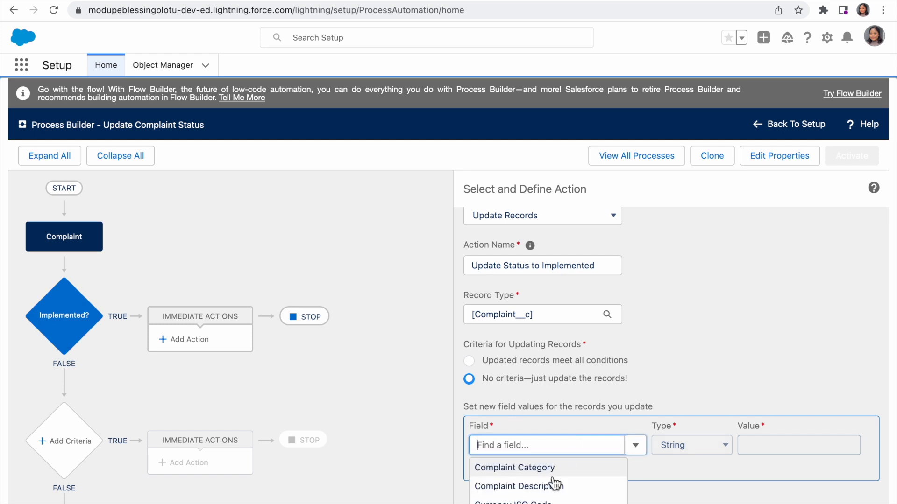
pyautogui.scroll(-1, 554, 484)
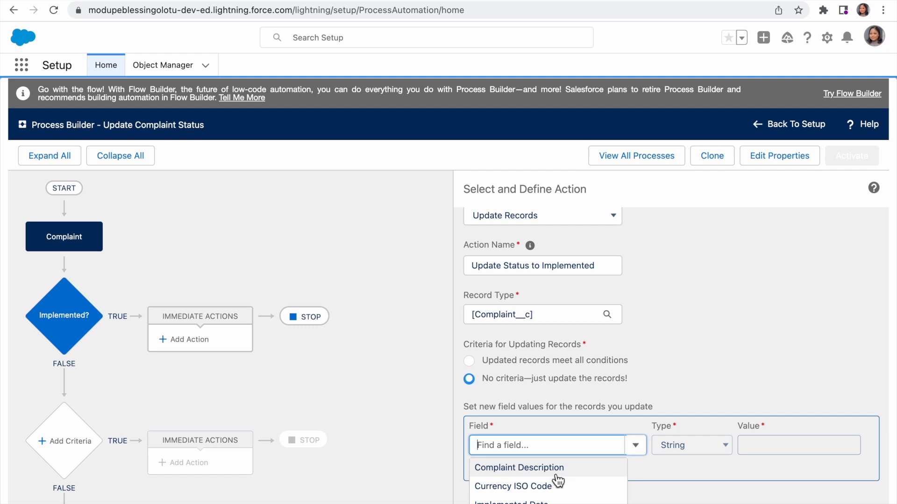
pyautogui.scroll(-2, 555, 484)
pyautogui.scroll(-1, 551, 484)
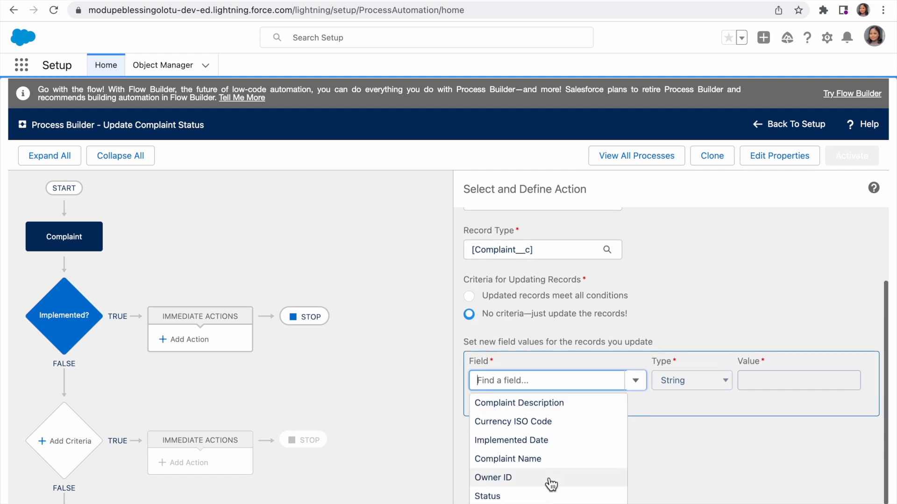
pyautogui.click(503, 497)
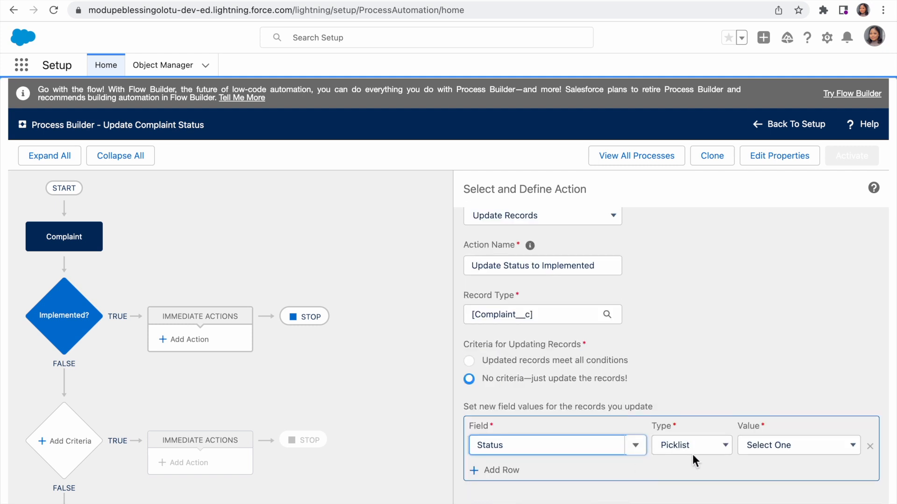
pyautogui.click(802, 449)
pyautogui.click(766, 501)
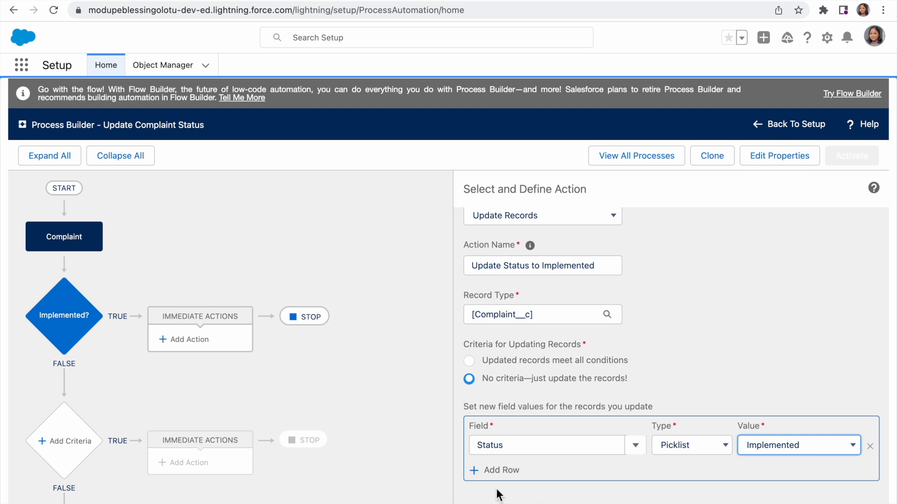
pyautogui.click(815, 503)
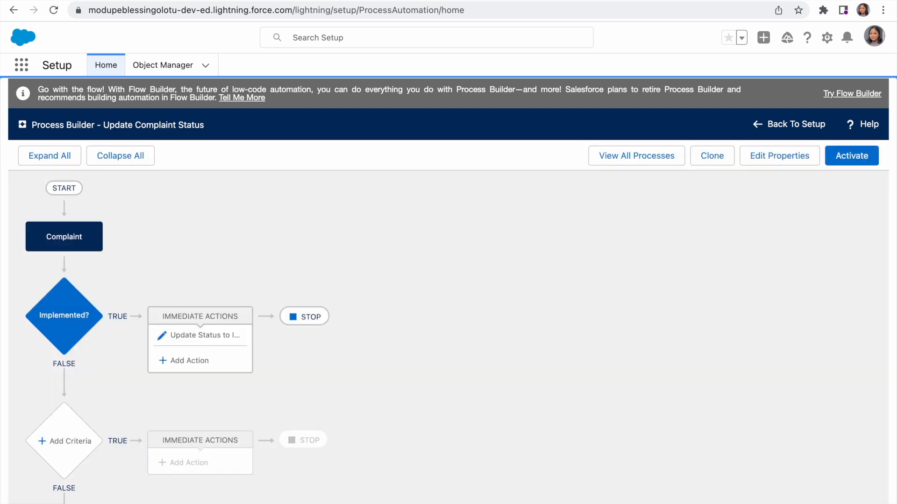
# - Activate the Update Complaint Status process and confirm activating this version
pyautogui.scroll(-1, 457, 337)
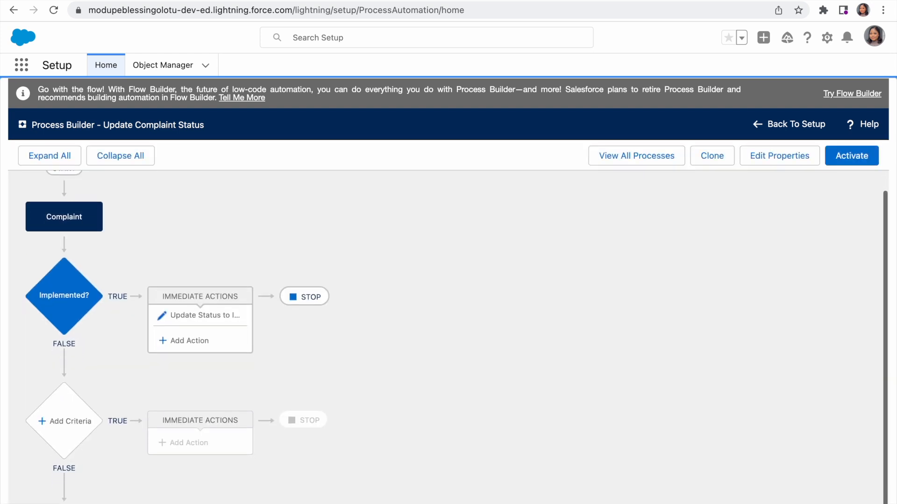
pyautogui.click(861, 158)
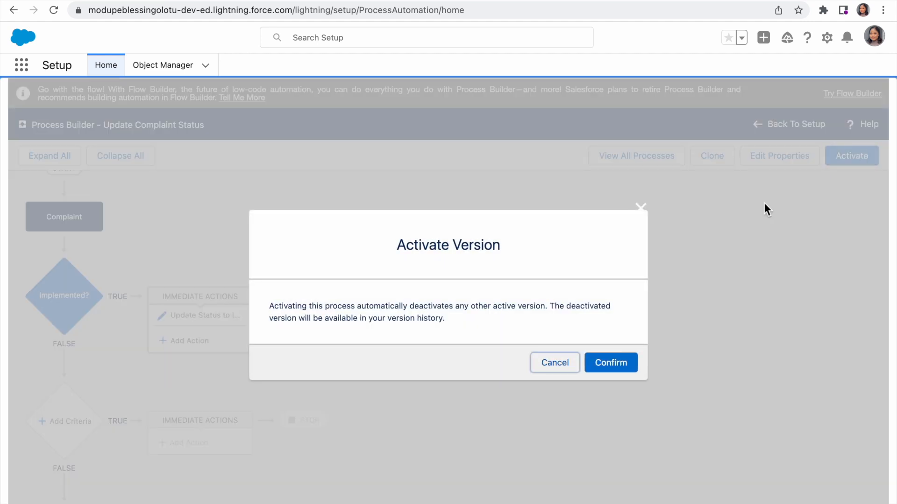
pyautogui.click(610, 364)
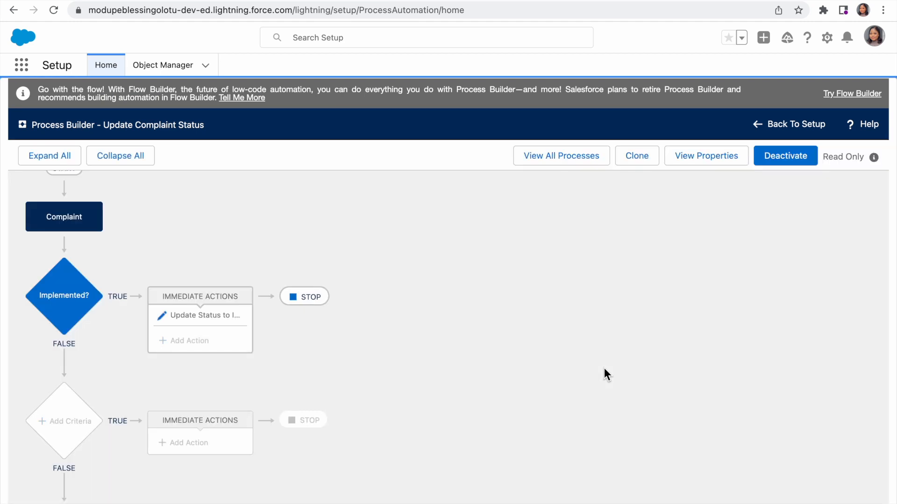
# - Search the available apps for "com" and open the Complaint wizard app
pyautogui.click(22, 66)
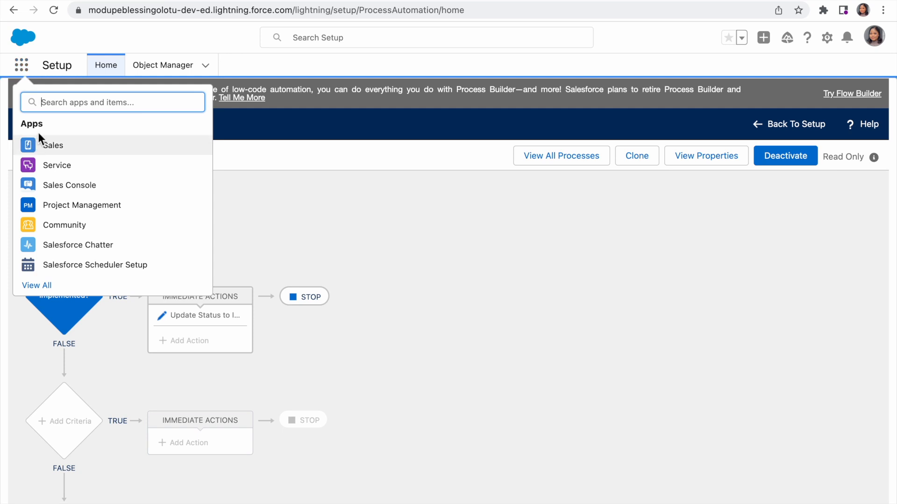
pyautogui.write('com')
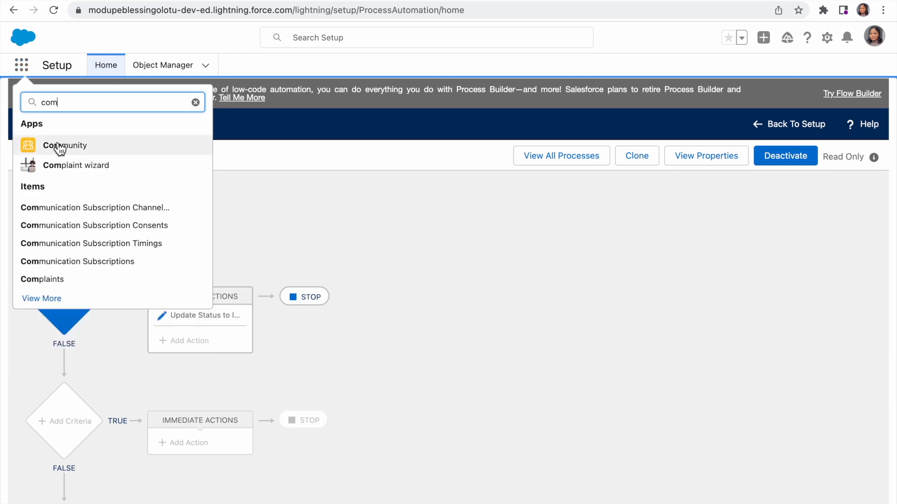
pyautogui.click(61, 166)
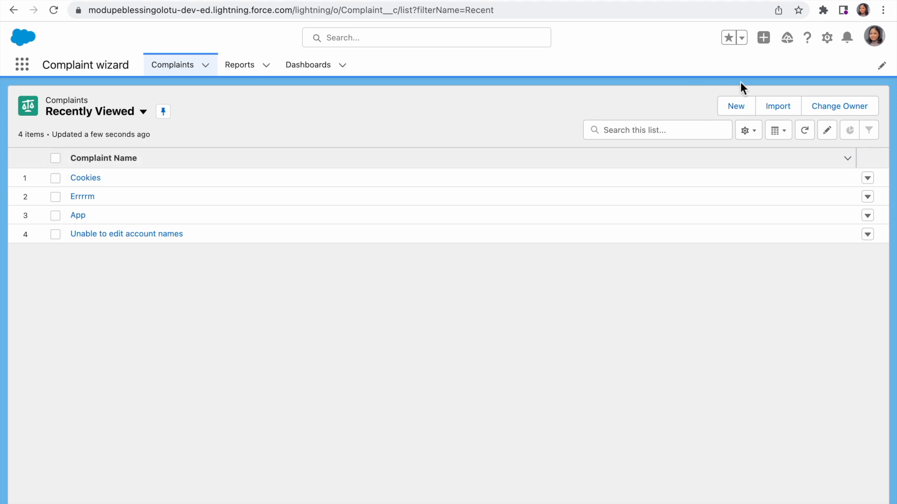
# - Start a new complaint with the description "Just trying out my validation rules" and the complaint name "Trail"
pyautogui.click(741, 104)
pyautogui.click(300, 194)
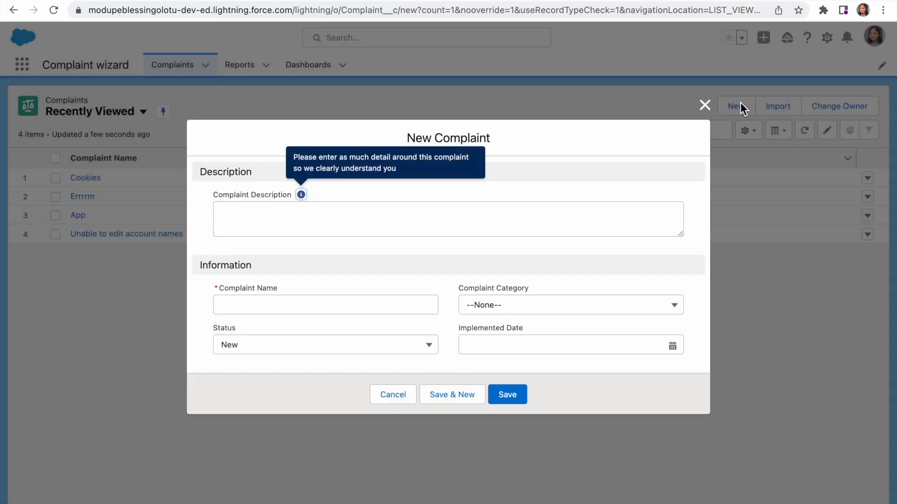
pyautogui.click(241, 220)
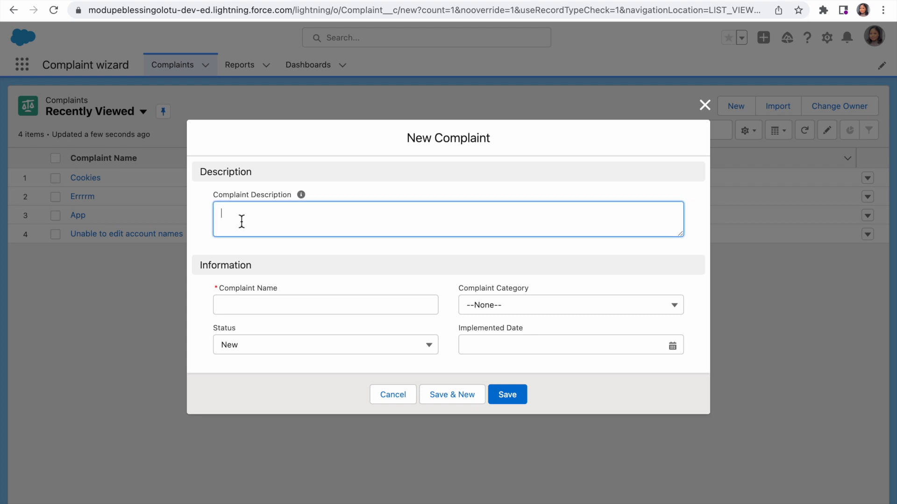
pyautogui.write('Jut')
pyautogui.write('st tryin')
pyautogui.write('g out ')
pyautogui.write('my vali')
pyautogui.write('dation')
pyautogui.write(' rules')
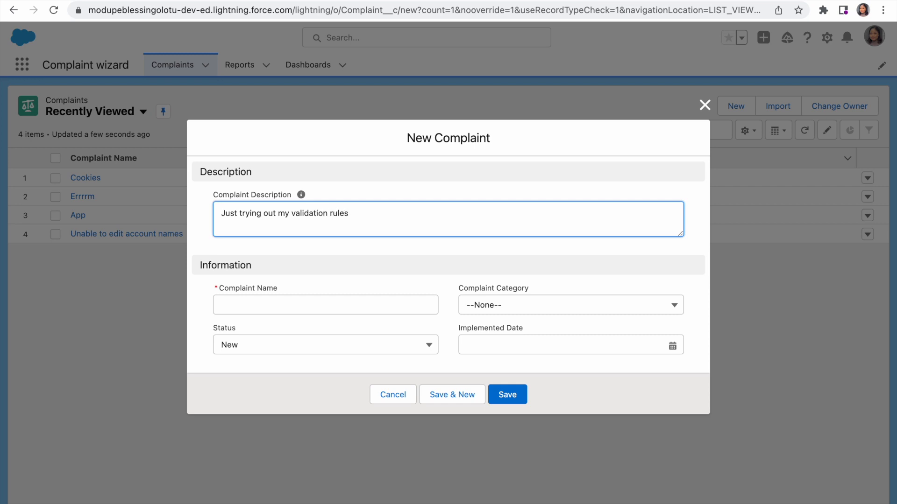
pyautogui.click(249, 307)
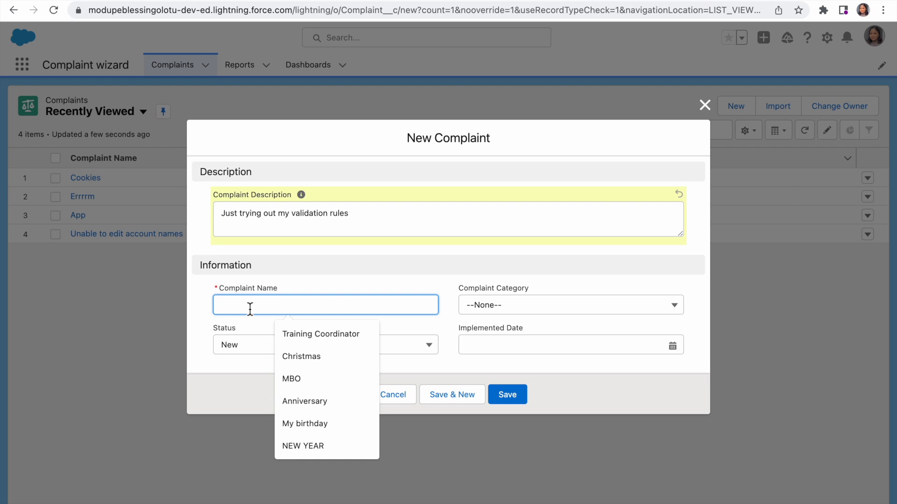
pyautogui.write('Trail')
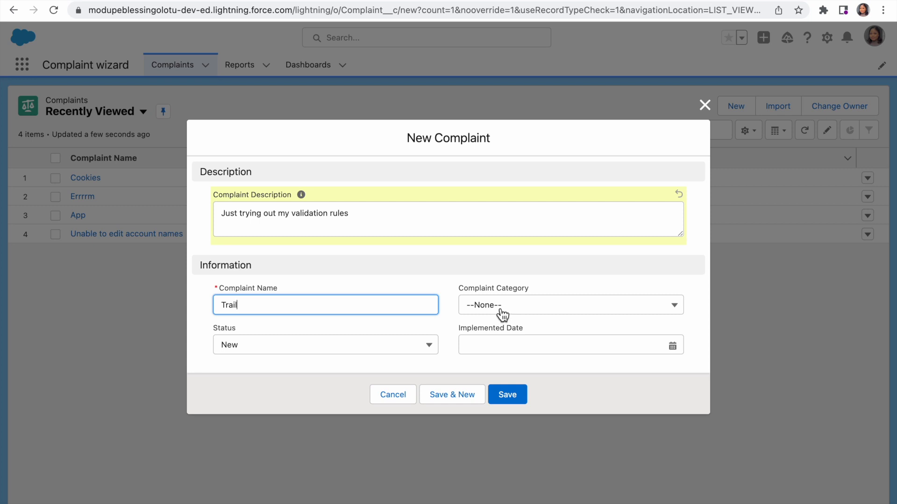
# - Try to save the new complaint with the future Implemented Date 31/08/2022 to test the validation rule
pyautogui.click(482, 346)
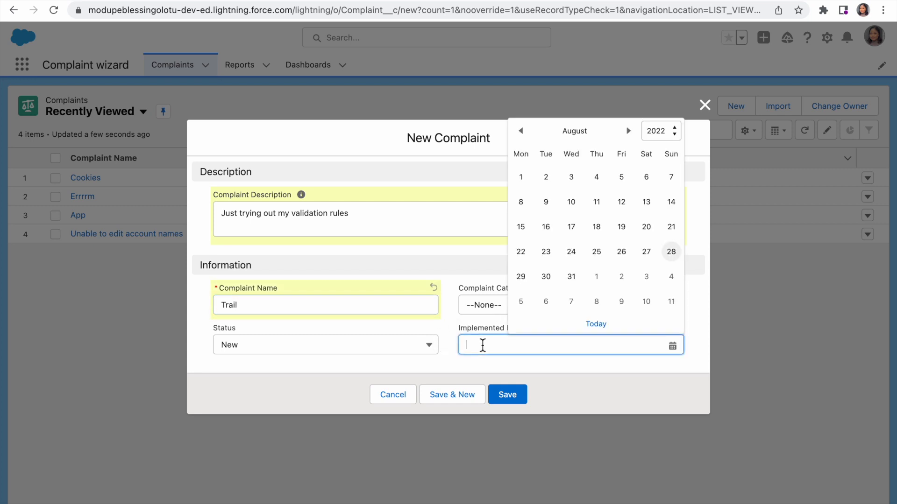
pyautogui.click(578, 282)
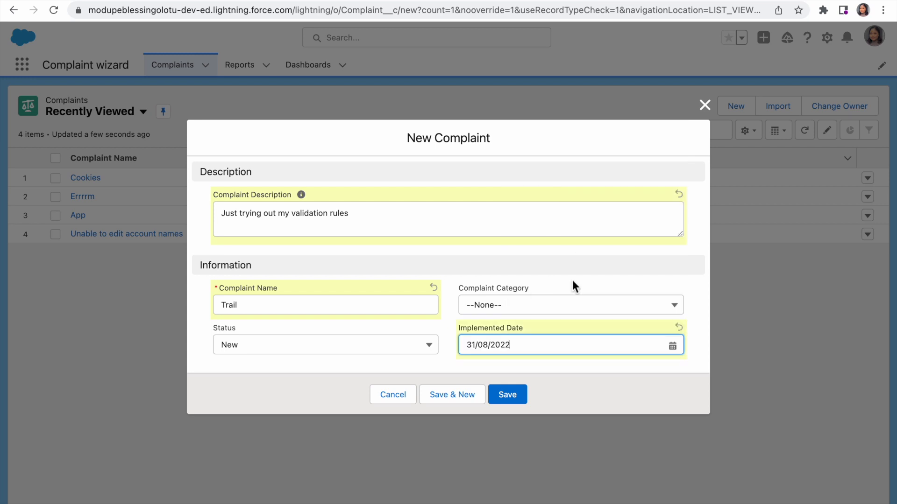
pyautogui.click(516, 392)
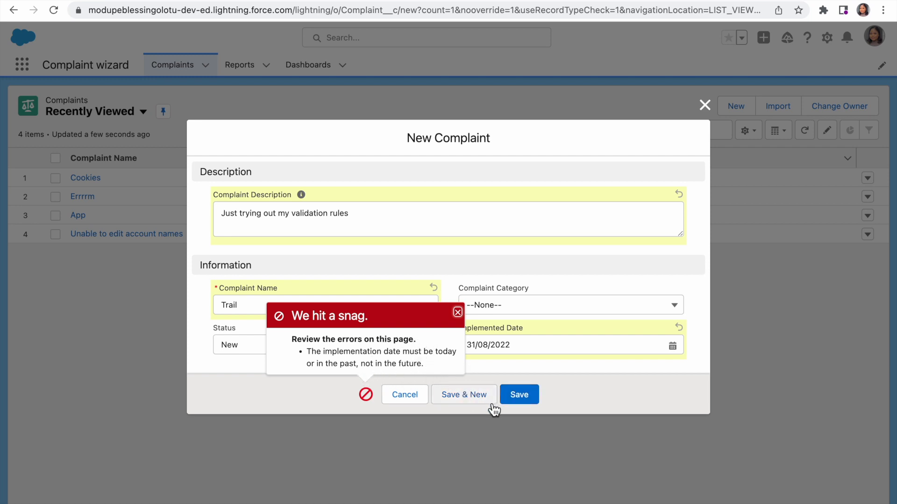
# - Set the complaint's Implemented Date to 28/08/2022 and save the record
pyautogui.click(534, 351)
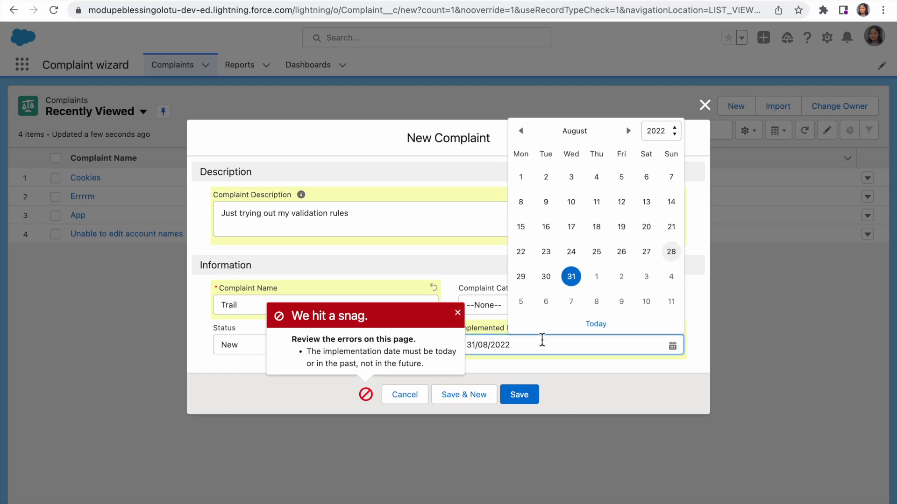
pyautogui.click(671, 252)
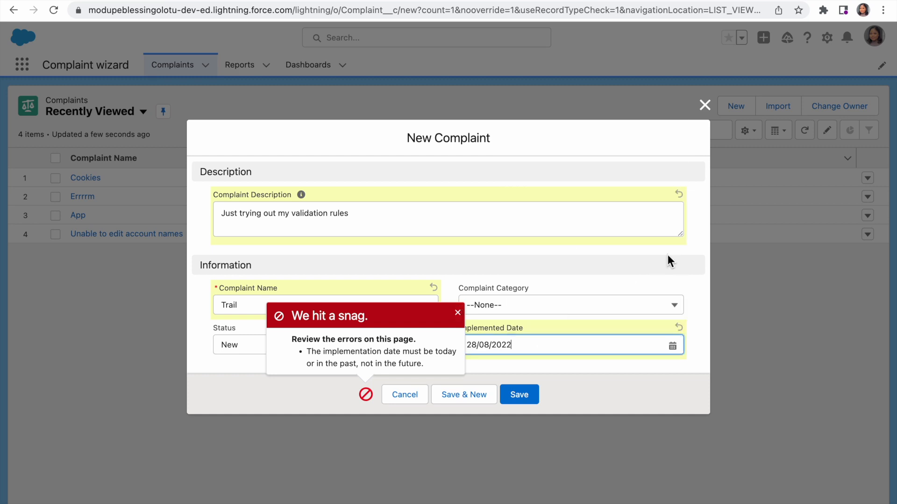
pyautogui.click(517, 389)
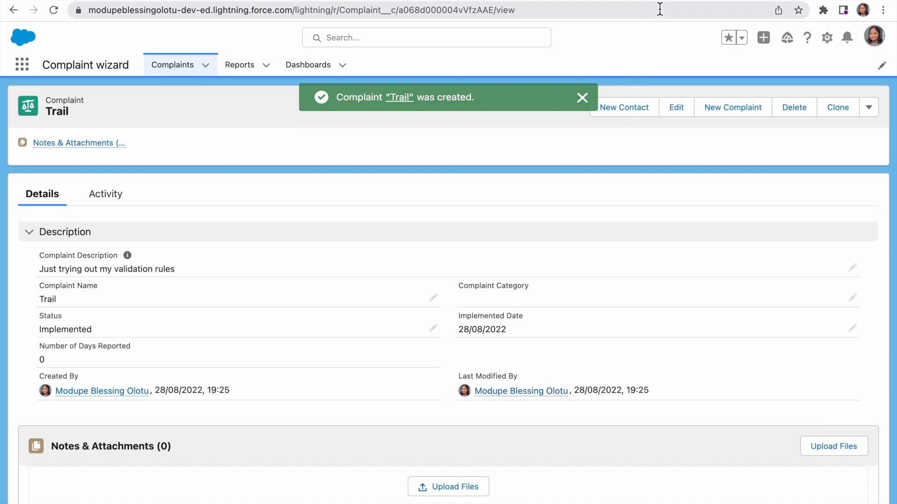
pyautogui.moveTo(662, 0)
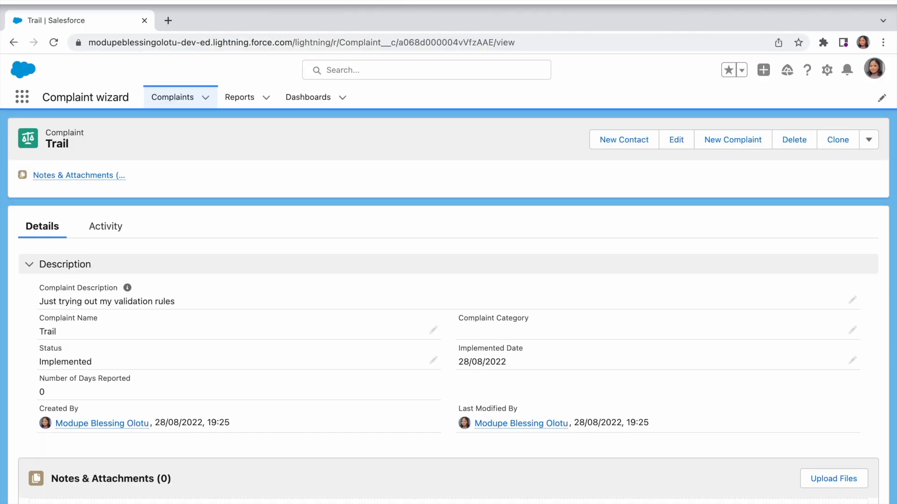